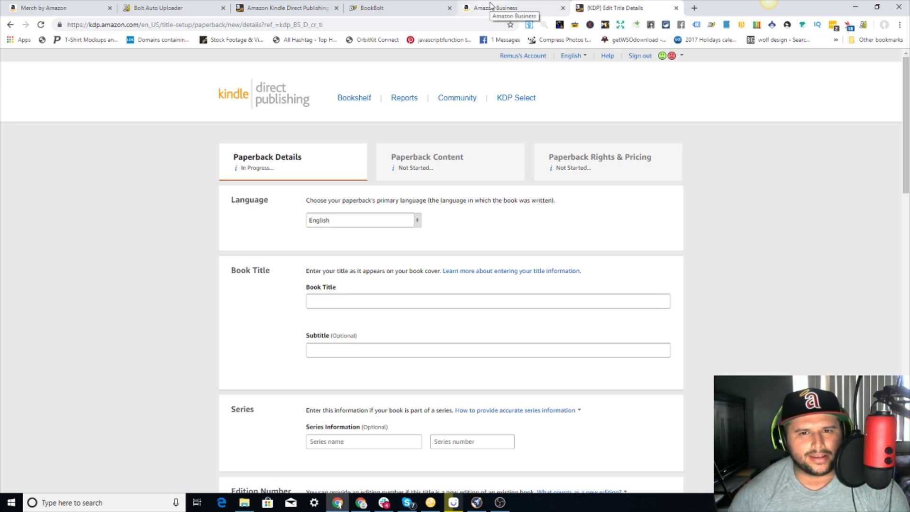
- Switch to the open Amazon store page and get ready to enter a product search
left_click(490, 6)
left_click(291, 81)
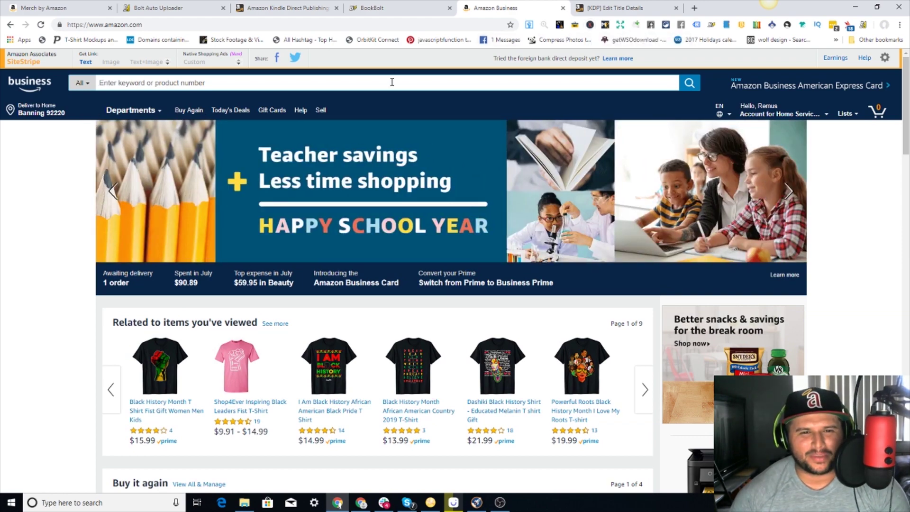
type("bvoo")
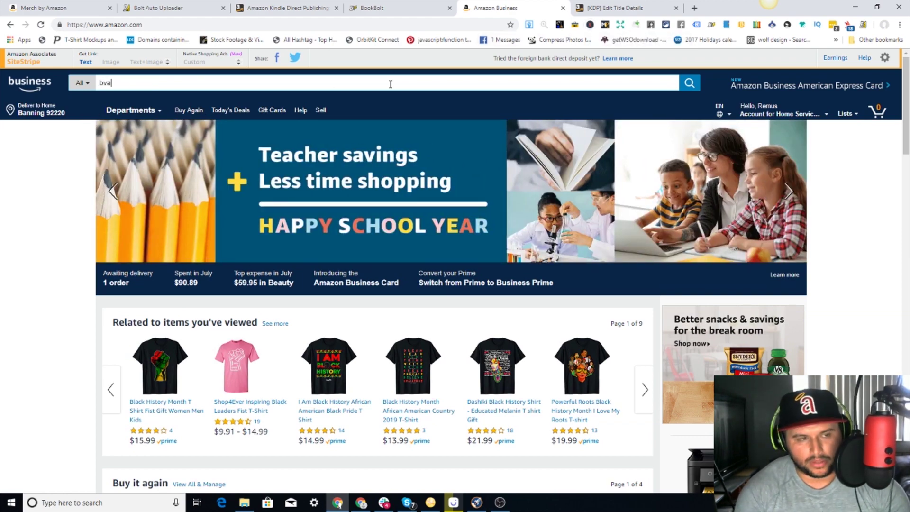
key("BackSpace")
key("BackSpace")
key("BackSpace")
key("BackSpace")
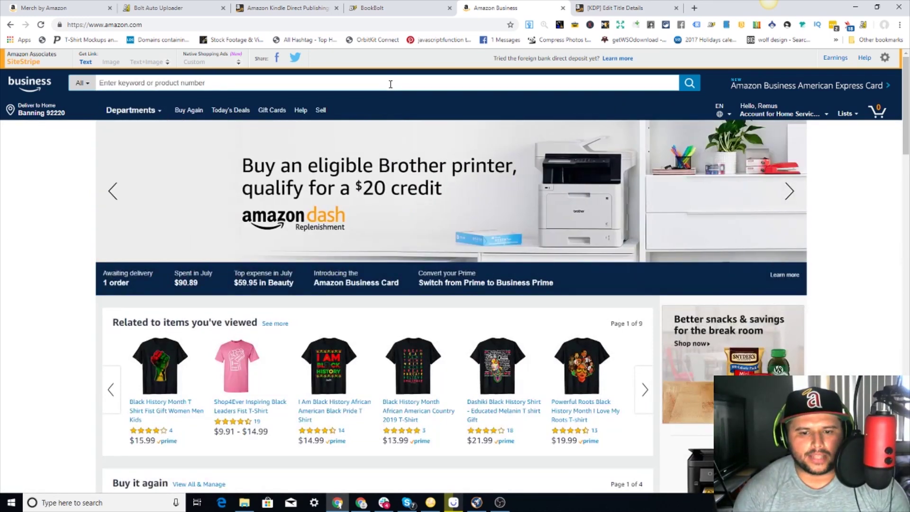
- Search Amazon for "water log book" by entering "water log" and choosing the matching suggestion
type("water ")
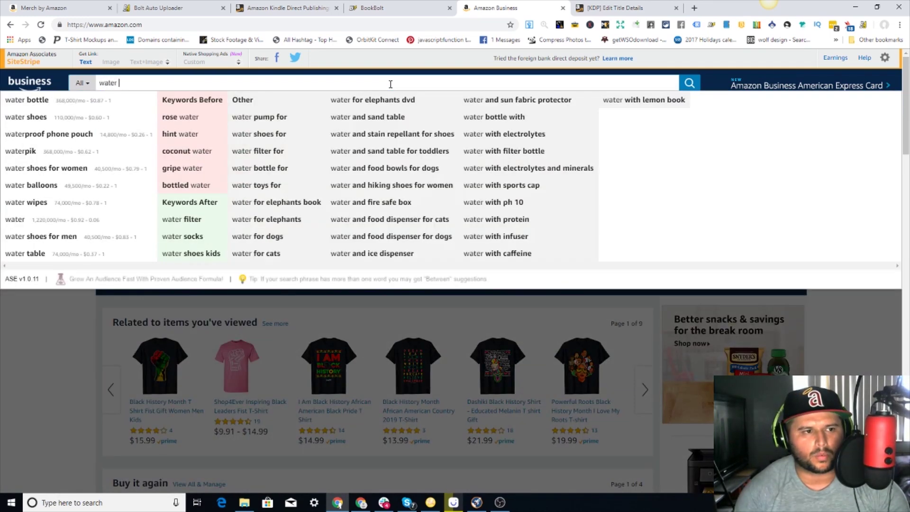
type("log")
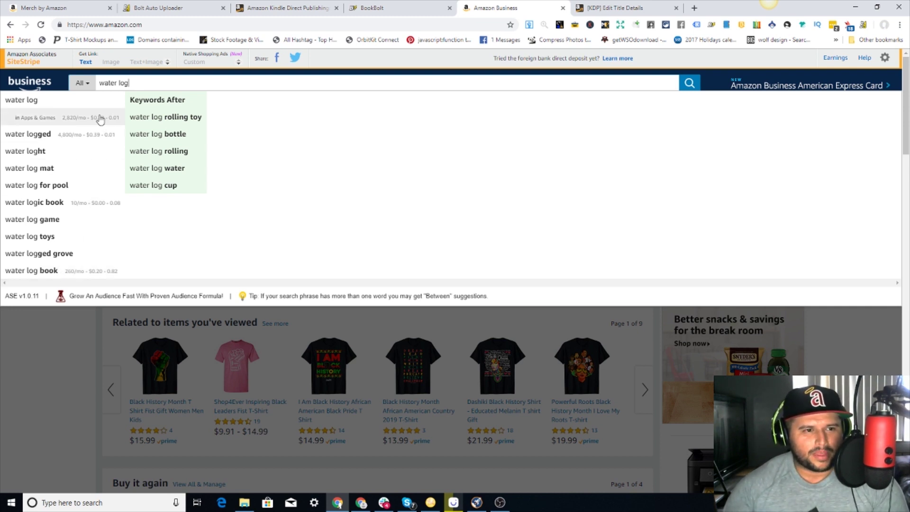
left_click(35, 272)
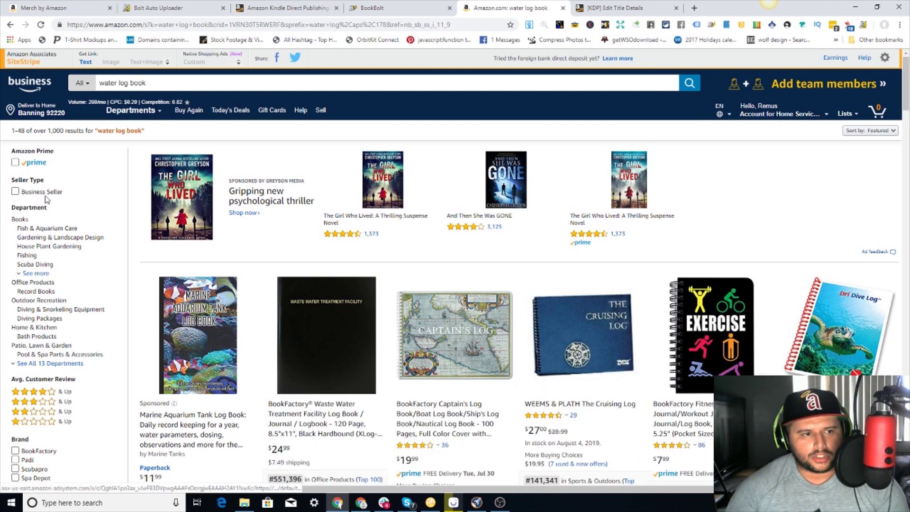
- Filter the water log book results to Prime-eligible items in the Paperback book format
left_click(15, 163)
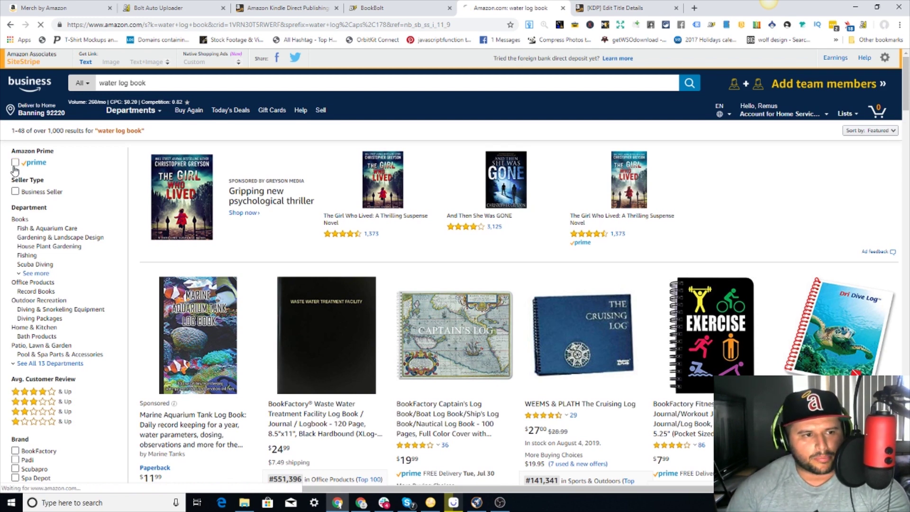
scroll(102, 294, "down", 4)
scroll(102, 297, "down", 1)
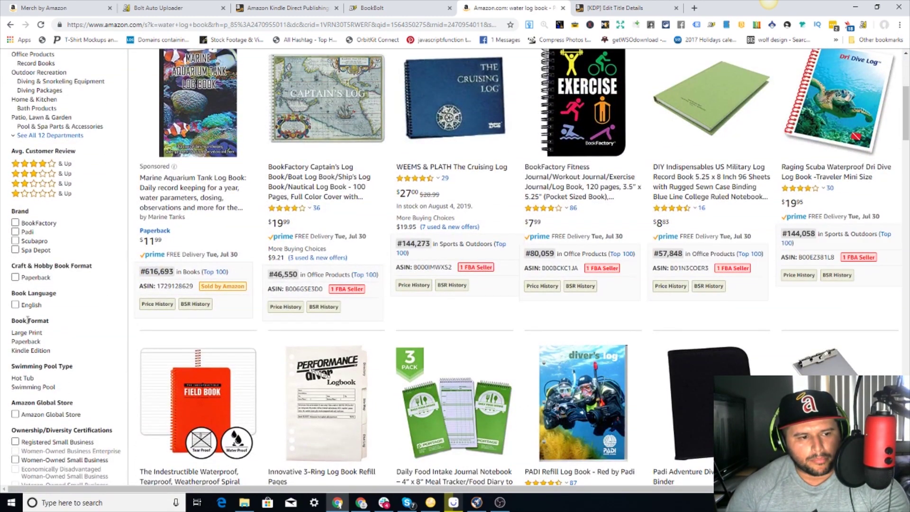
left_click(26, 342)
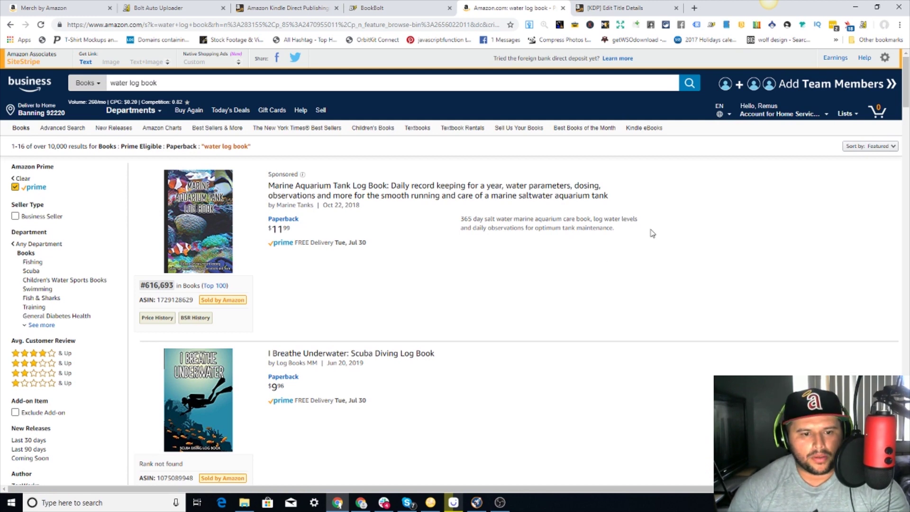
- Examine the titles, covers, prices and sales ranks of the paperback log books through the end of the first results page
scroll(652, 233, "down", 2)
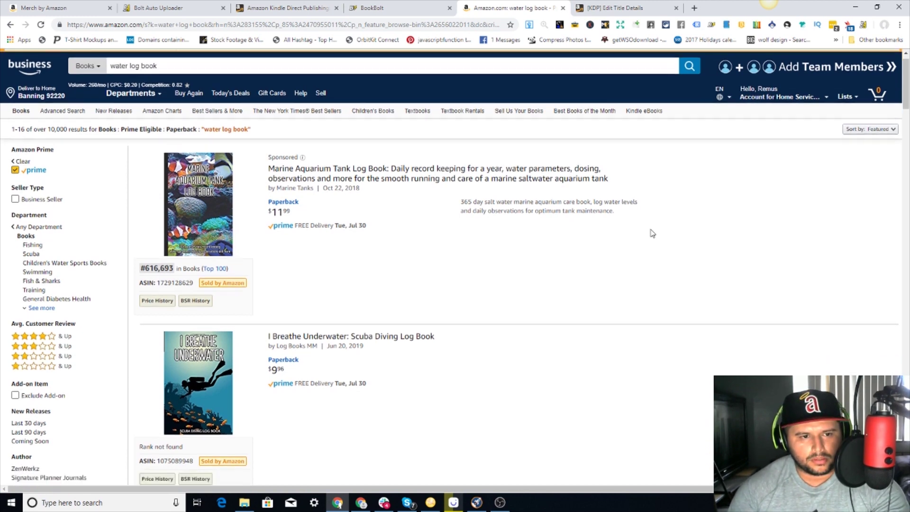
scroll(652, 233, "up", 2)
scroll(691, 195, "down", 3)
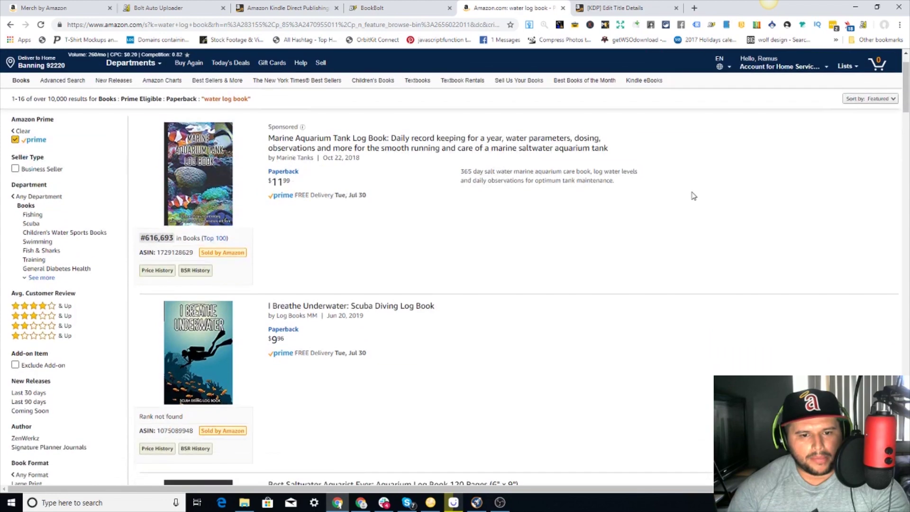
scroll(691, 195, "up", 1)
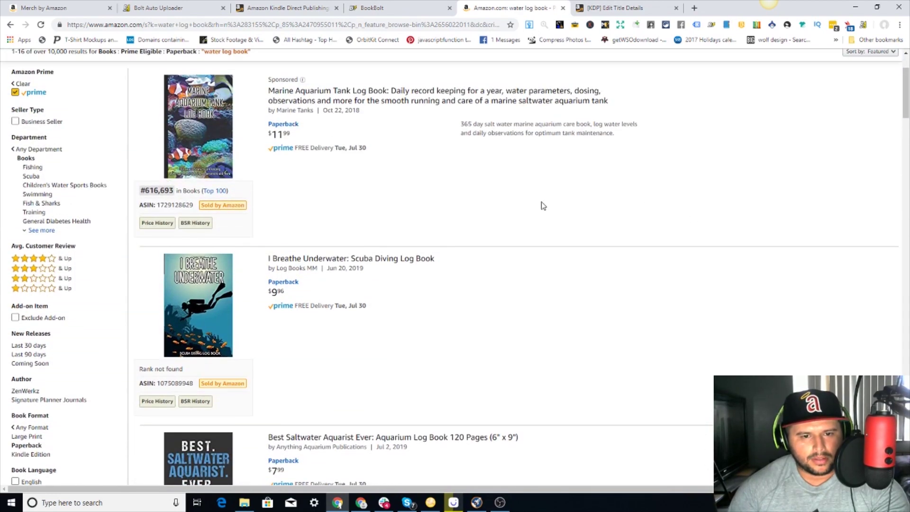
scroll(512, 262, "up", 2)
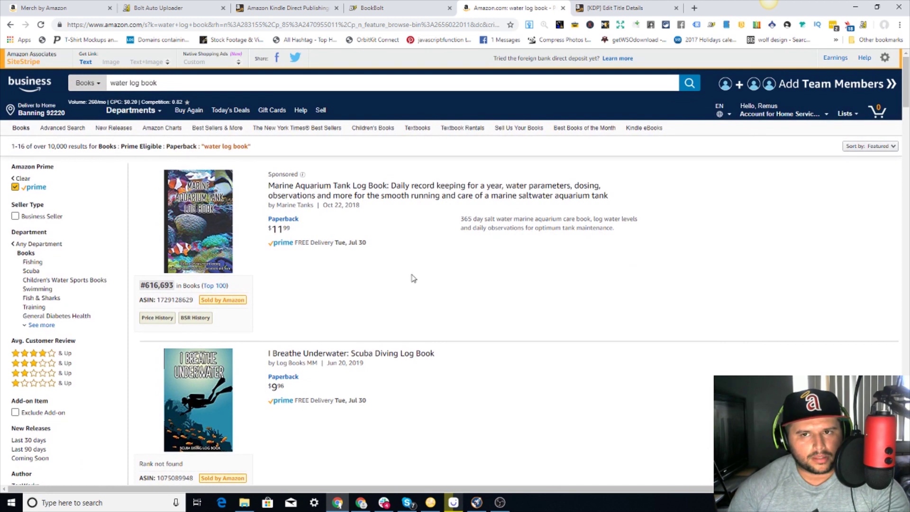
scroll(412, 278, "down", 1)
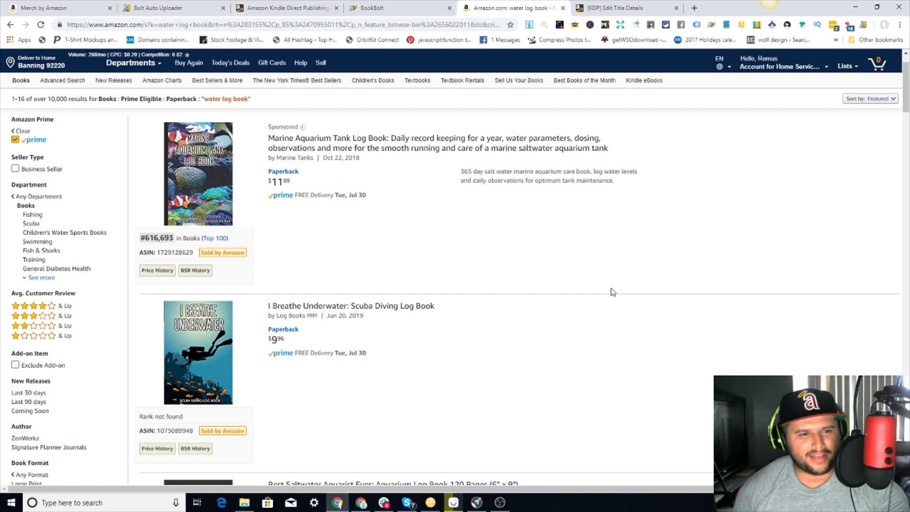
scroll(633, 299, "down", 2)
scroll(639, 300, "down", 1)
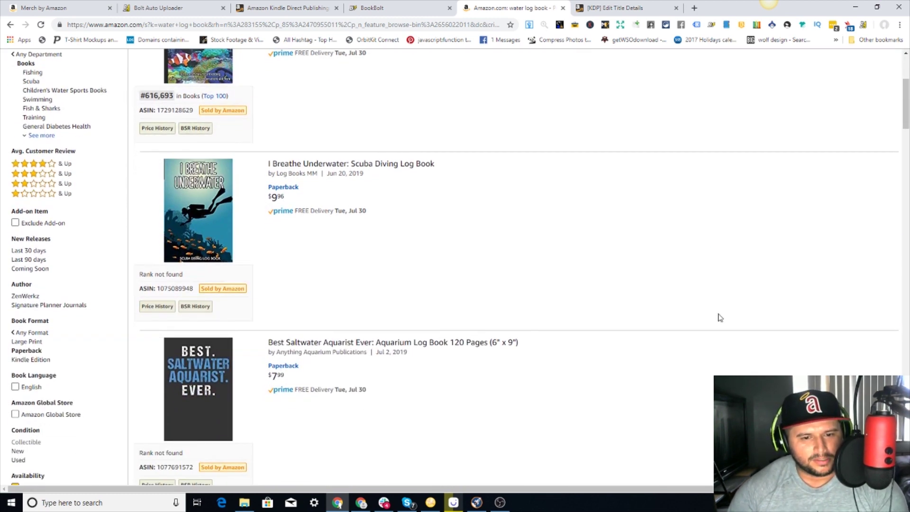
scroll(668, 330, "down", 1)
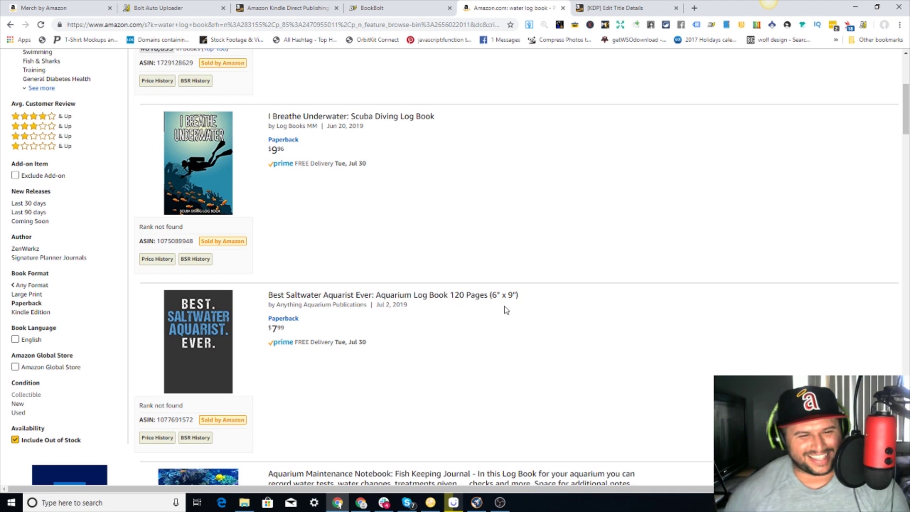
scroll(538, 351, "down", 3)
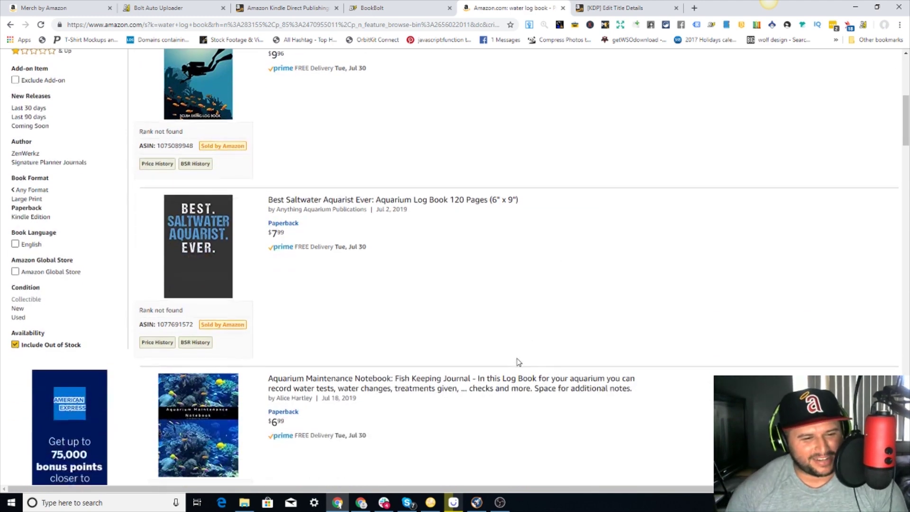
mouse_move(161, 294)
scroll(390, 396, "down", 7)
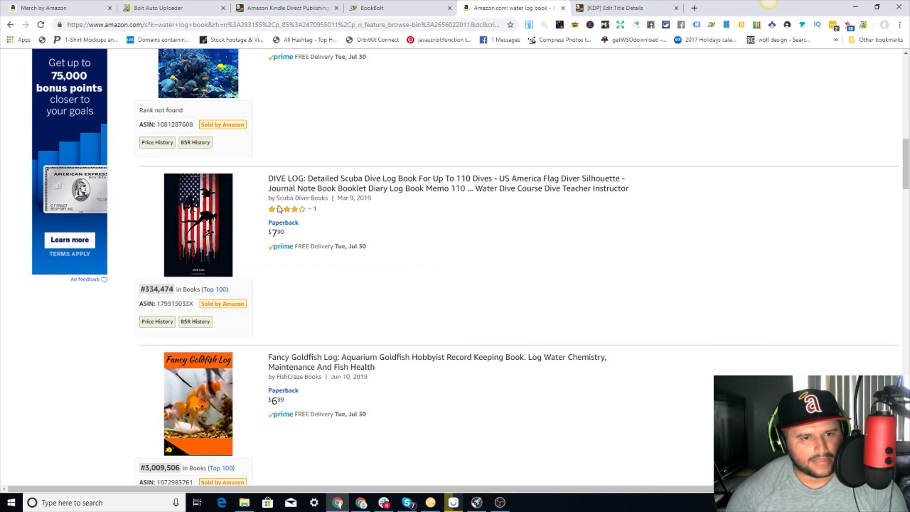
scroll(544, 327, "down", 2)
scroll(619, 355, "up", 2)
scroll(624, 365, "down", 3)
scroll(626, 364, "down", 5)
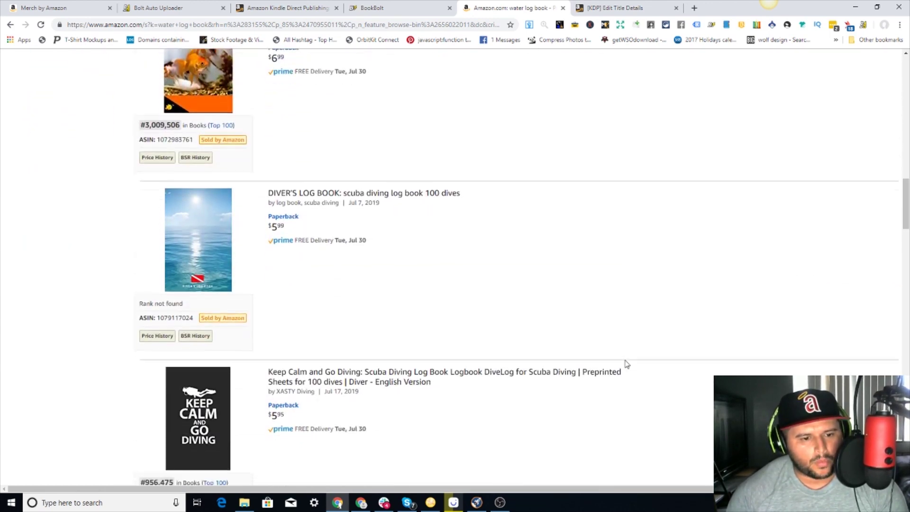
scroll(626, 363, "down", 2)
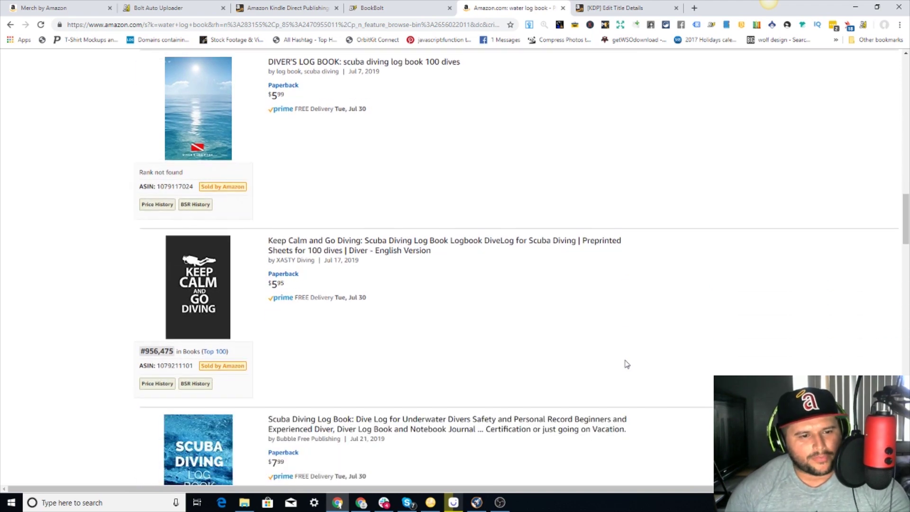
scroll(626, 363, "down", 5)
scroll(626, 363, "down", 1)
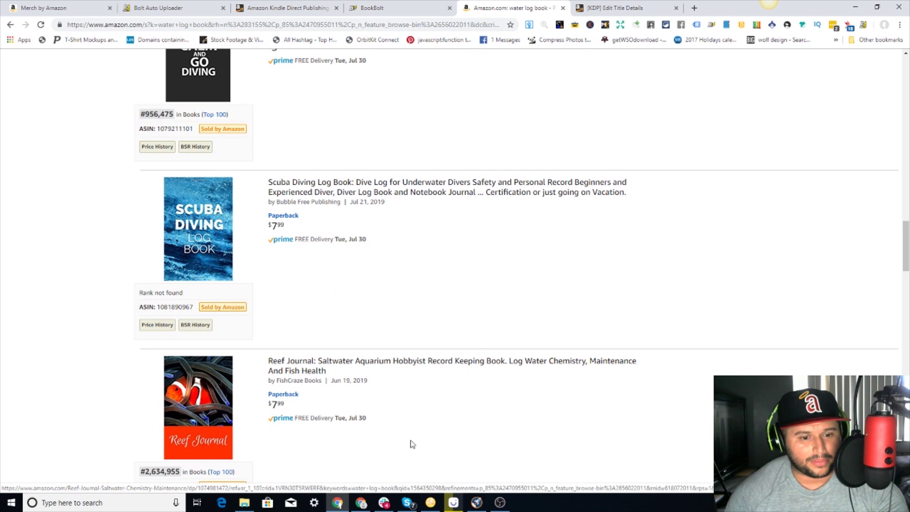
scroll(260, 395, "down", 1)
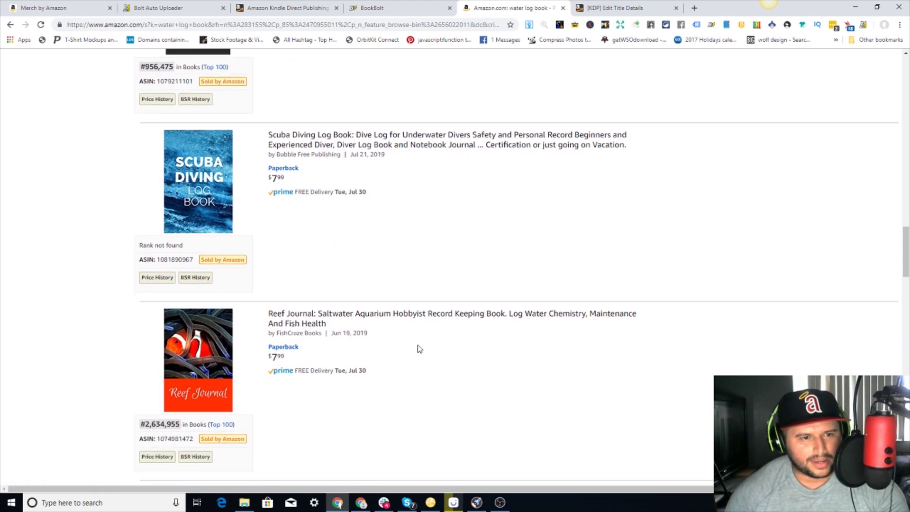
scroll(450, 416, "down", 4)
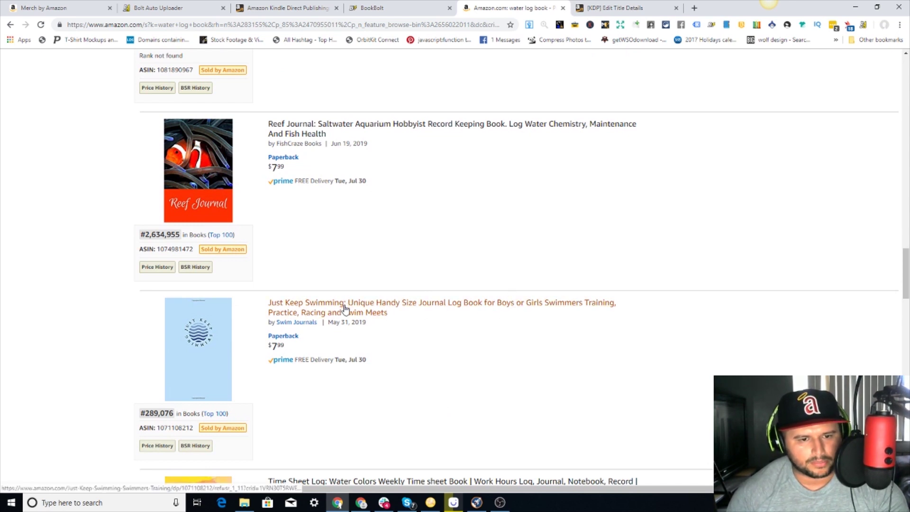
scroll(422, 357, "down", 3)
scroll(422, 357, "down", 4)
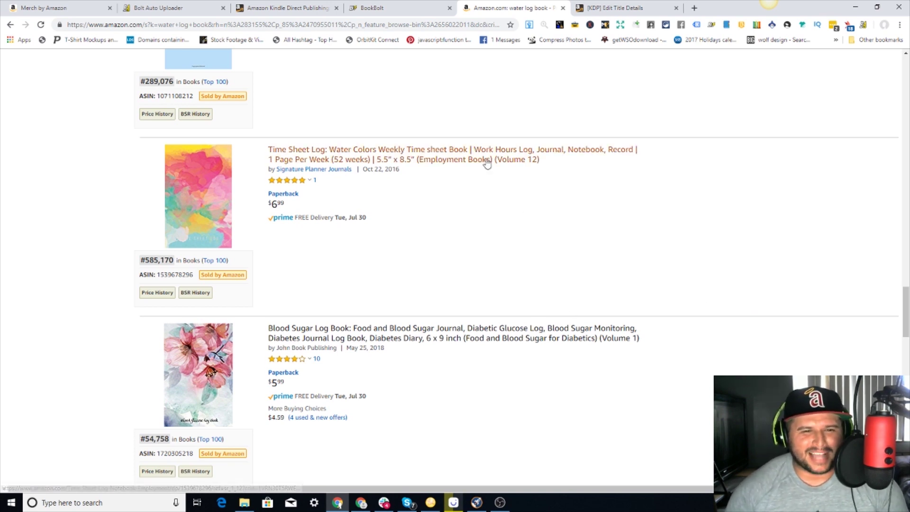
scroll(543, 299, "down", 1)
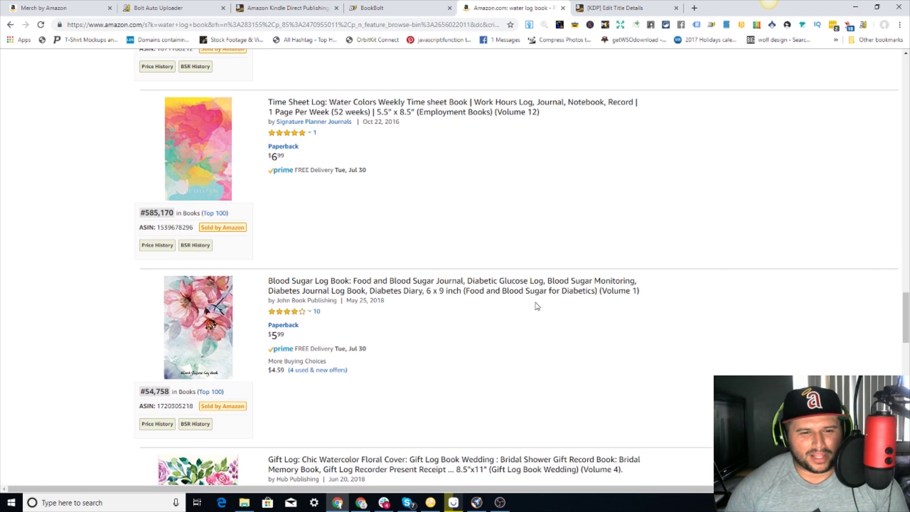
scroll(682, 374, "down", 2)
scroll(894, 348, "down", 10)
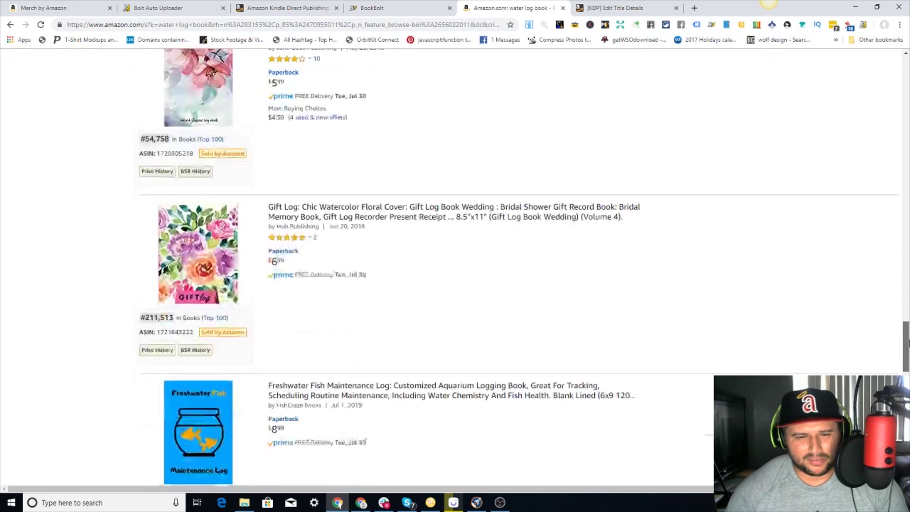
scroll(518, 267, "down", 1)
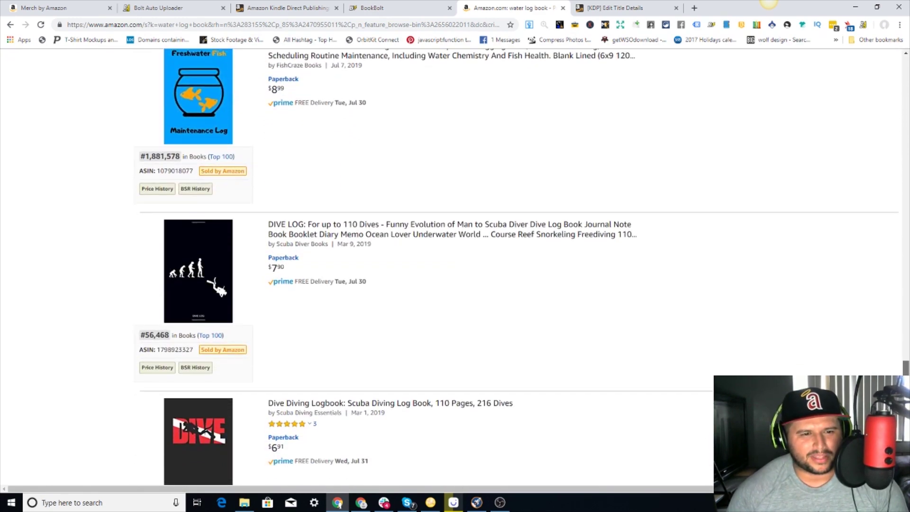
scroll(518, 267, "down", 3)
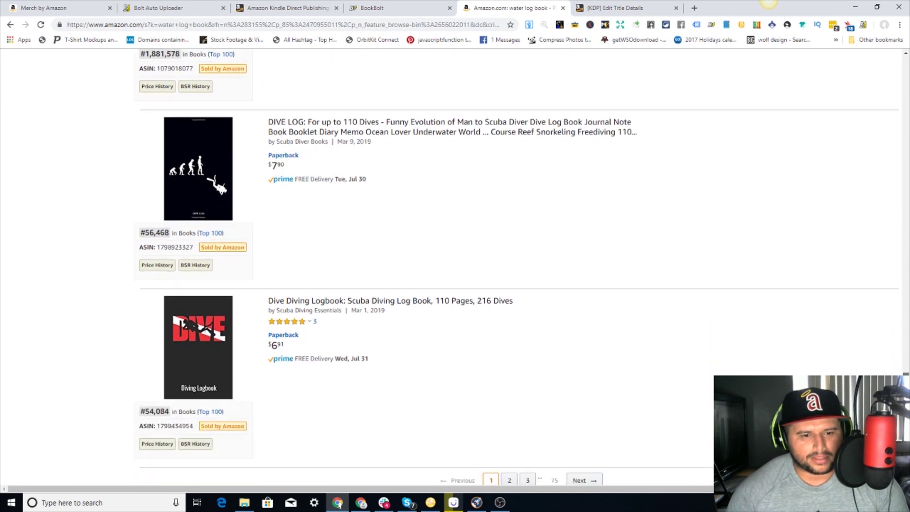
scroll(518, 268, "down", 3)
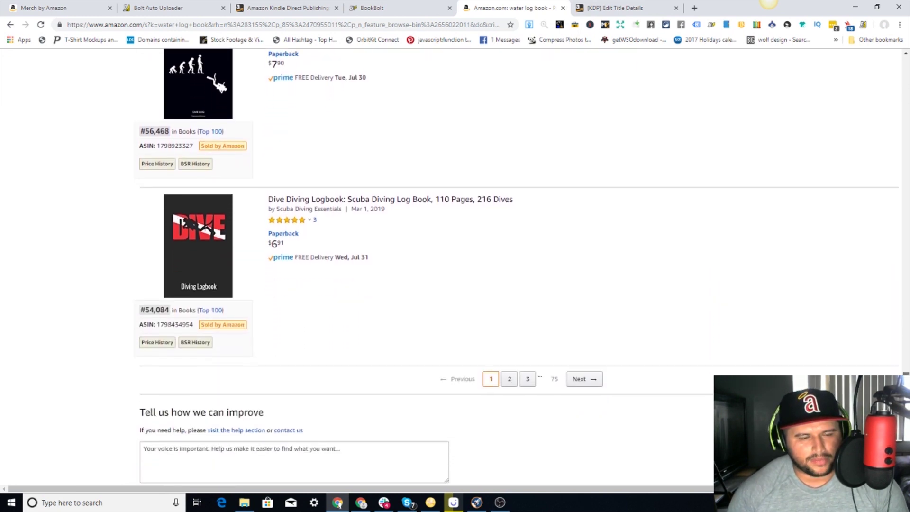
- Highlight the sales rank of the Dive Diving Logbook and review its place among the other listings on the results page
scroll(518, 267, "up", 1)
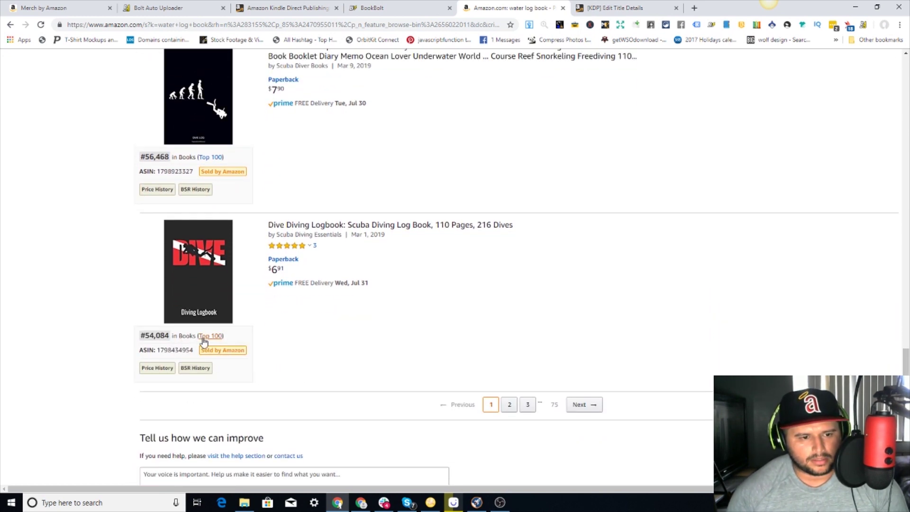
double_click(154, 335)
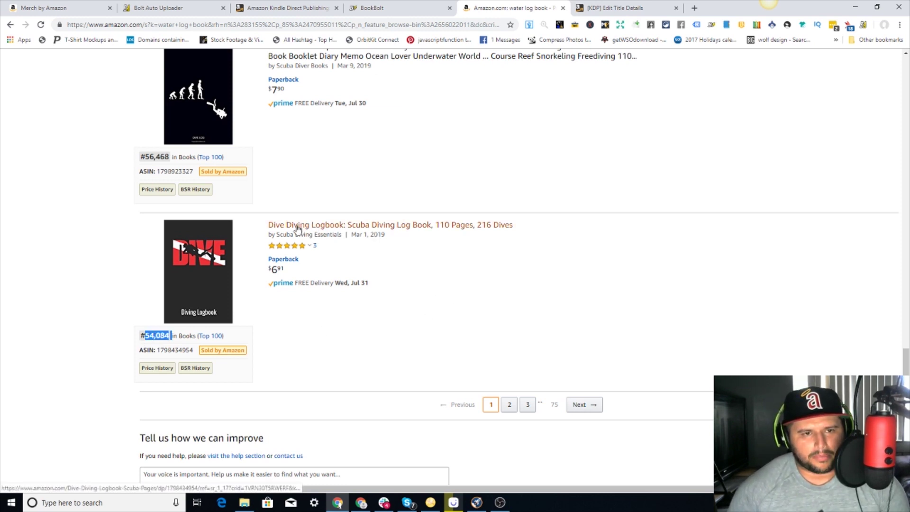
scroll(860, 363, "up", 2)
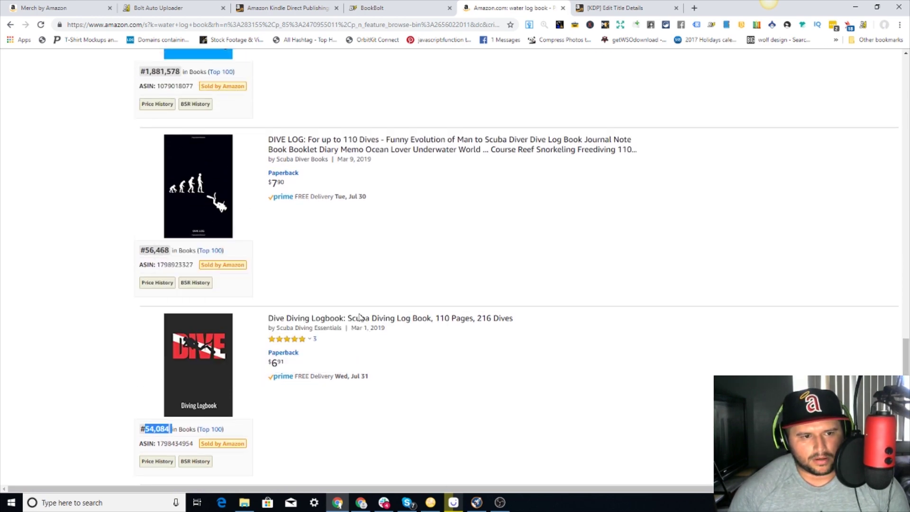
scroll(521, 237, "up", 14)
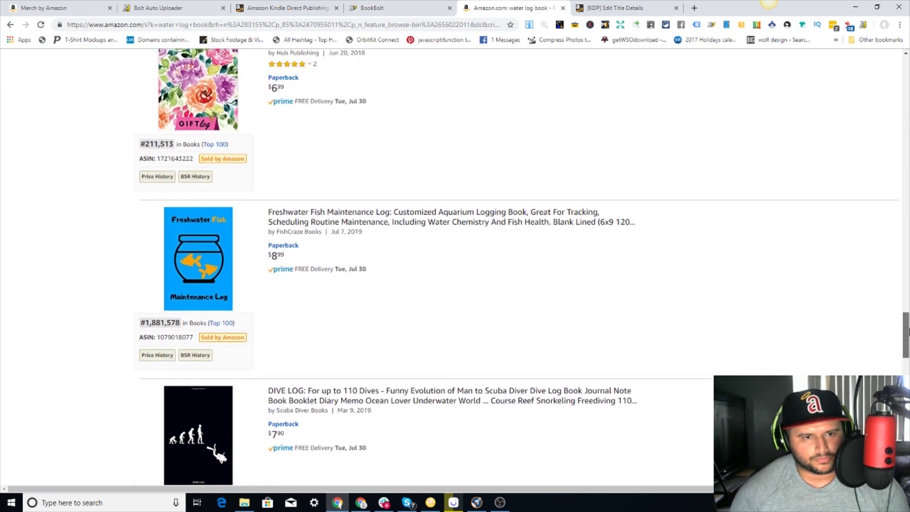
left_click_drag(906, 283, 905, 134)
scroll(906, 135, "up", 15)
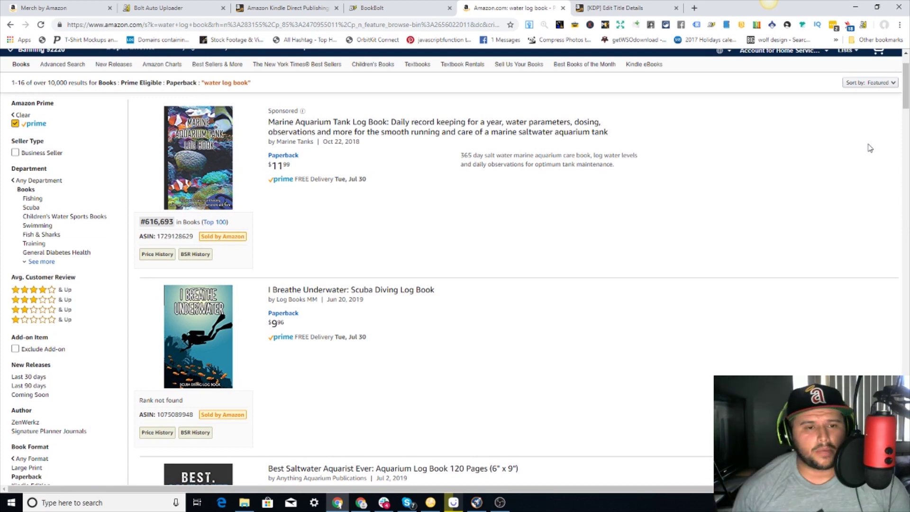
left_click_drag(906, 85, 905, 275)
scroll(121, 386, "up", 6)
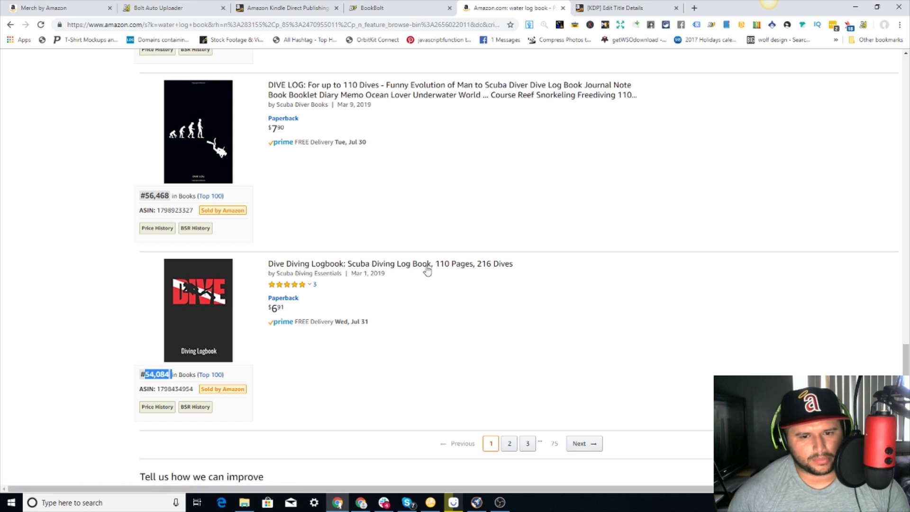
- Open the Dive Diving Logbook product page in a separate tab and view its details
right_click(448, 267)
left_click(467, 270)
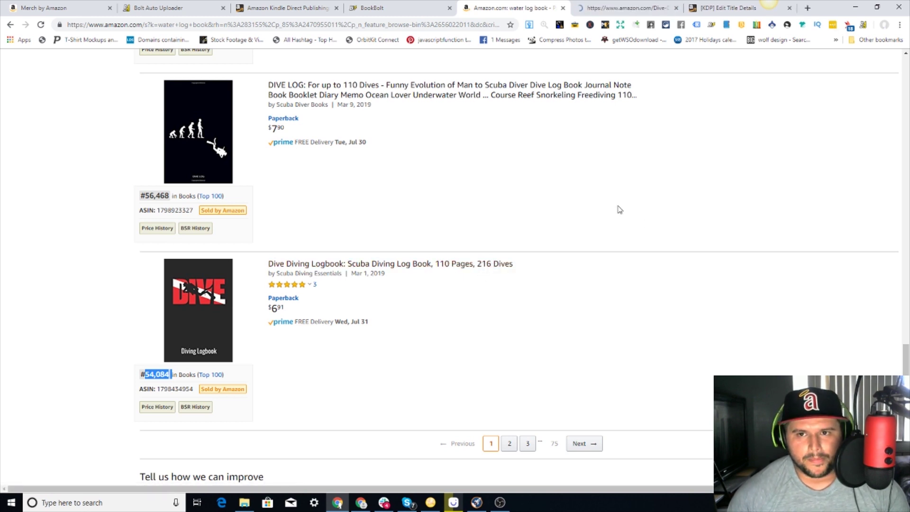
left_click(596, 7)
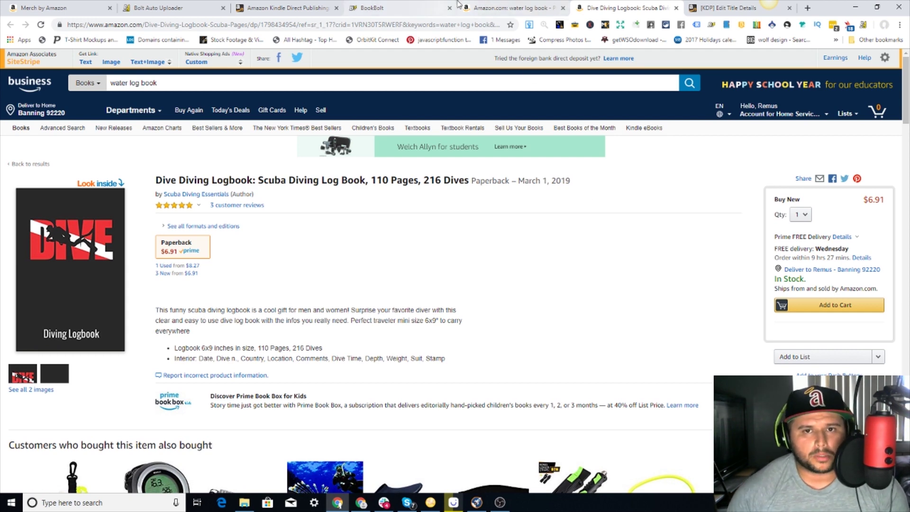
- Return to the water log book results and compare the sales ranks of the listings near the end of the page
left_click(481, 8)
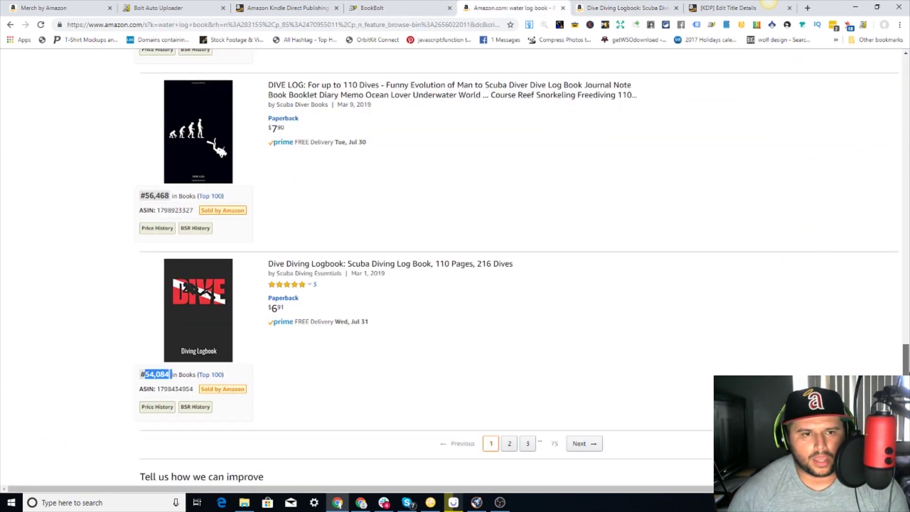
scroll(604, 396, "up", 2)
scroll(521, 265, "up", 6)
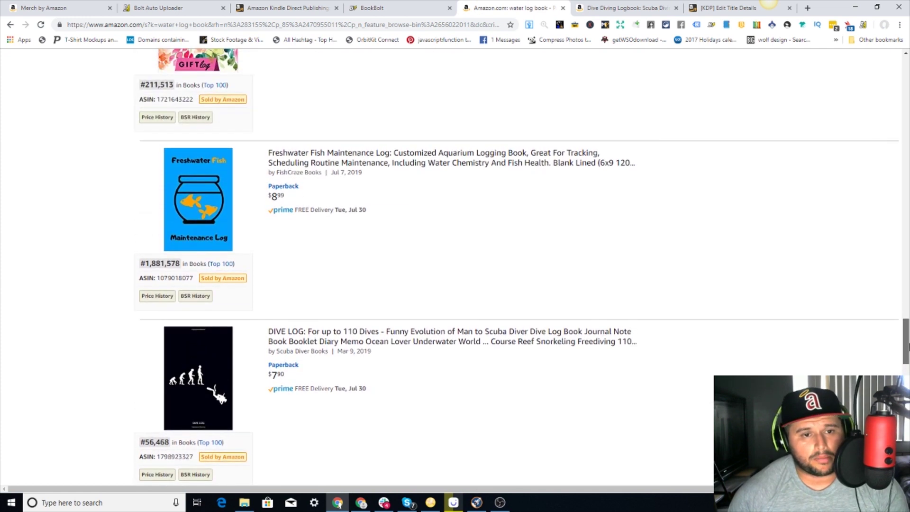
scroll(883, 340, "up", 1)
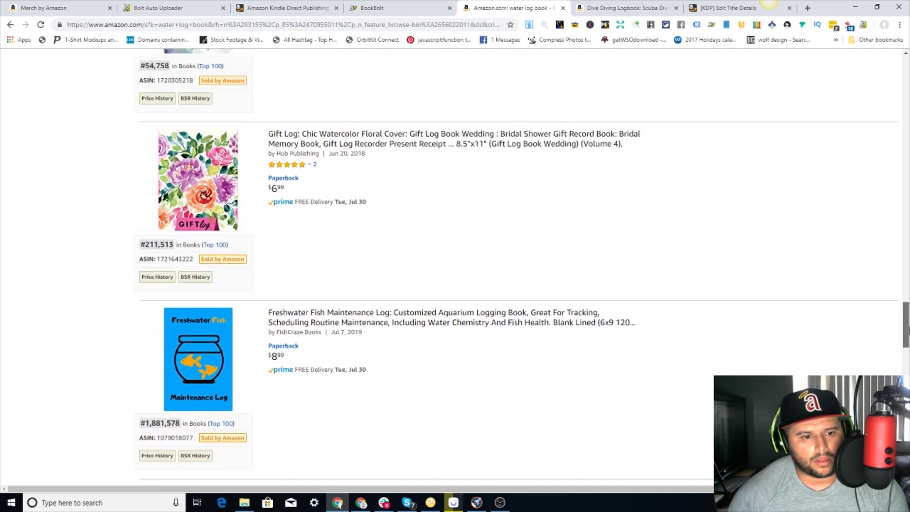
scroll(883, 340, "down", 2)
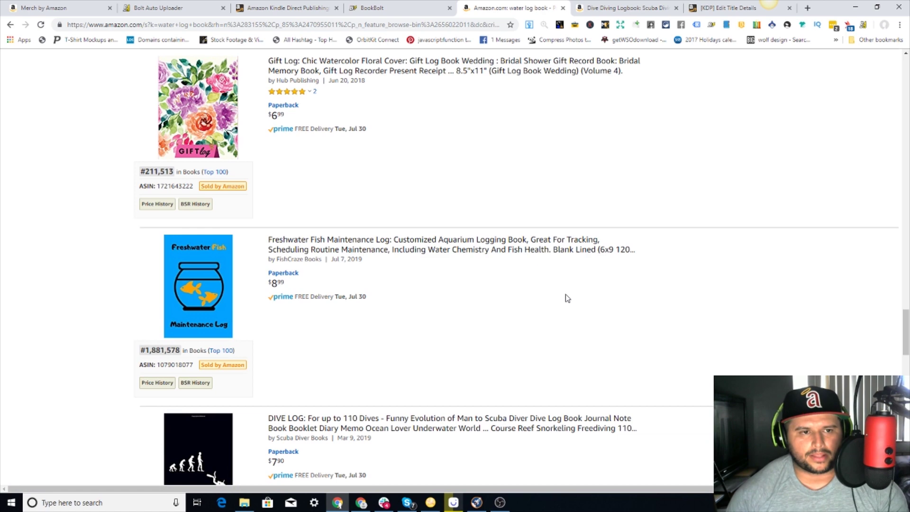
scroll(906, 348, "down", 3)
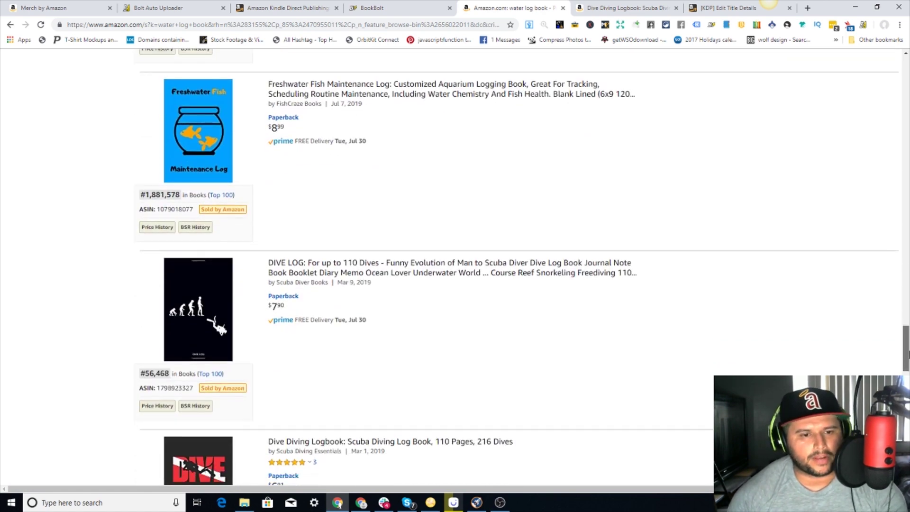
scroll(906, 350, "down", 5)
mouse_move(905, 369)
left_mouse_down()
mouse_move(908, 109)
mouse_move(908, 395)
mouse_move(907, 386)
left_mouse_up()
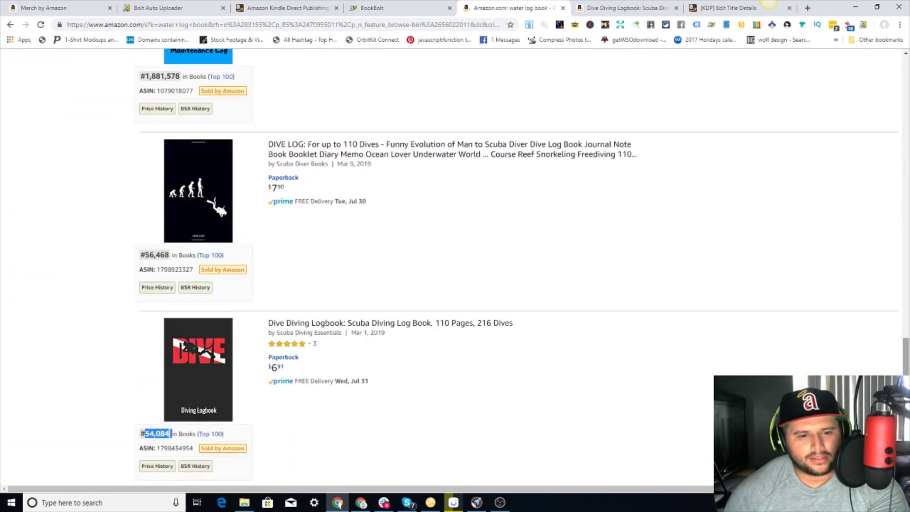
scroll(447, 317, "up", 3)
scroll(436, 336, "down", 3)
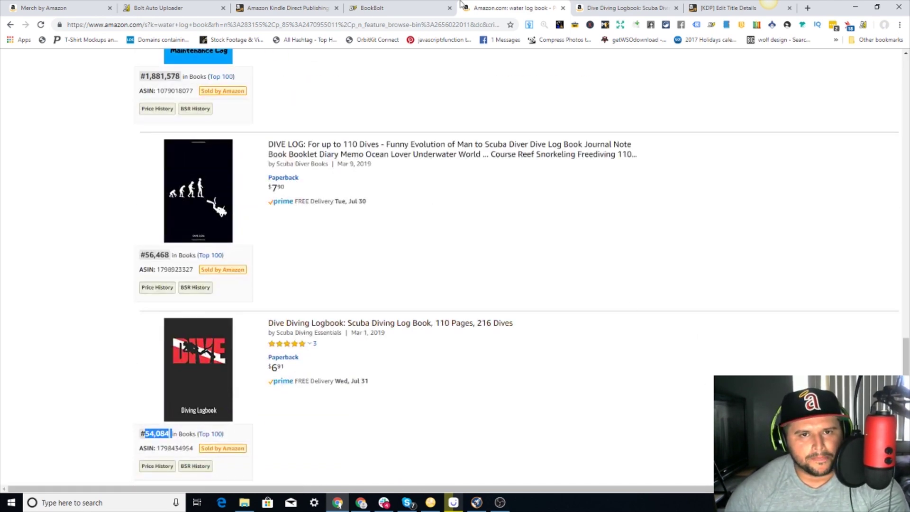
- Open the Amazon home page in a new tab from the water log book results, ready for a fresh search
left_click_drag(905, 339, 906, 61)
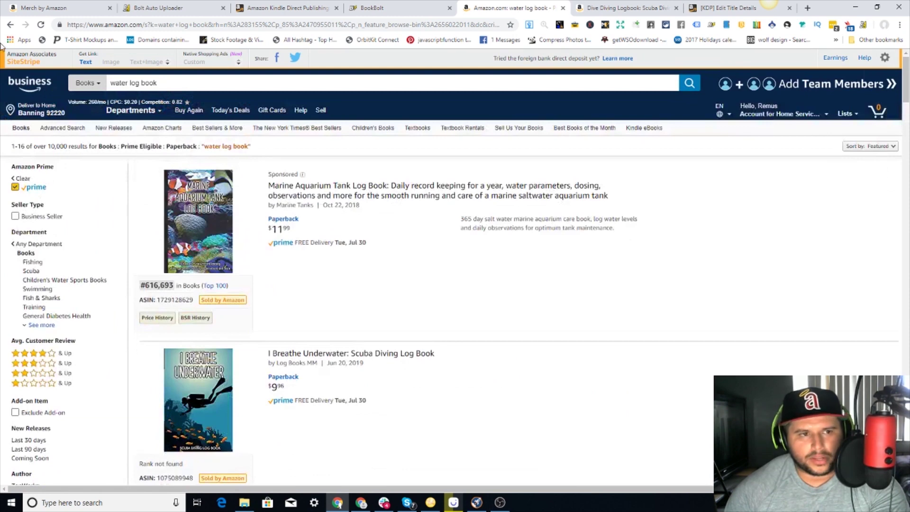
right_click(38, 94)
left_click(53, 104)
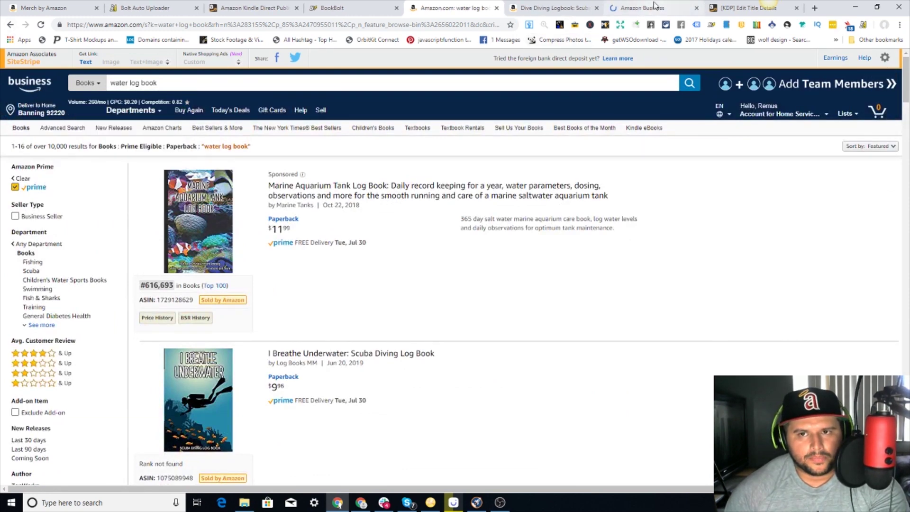
left_click(644, 8)
left_click(286, 84)
type("diving")
key("BackSpace")
key("BackSpace")
key("BackSpace")
key("BackSpace")
key("BackSpace")
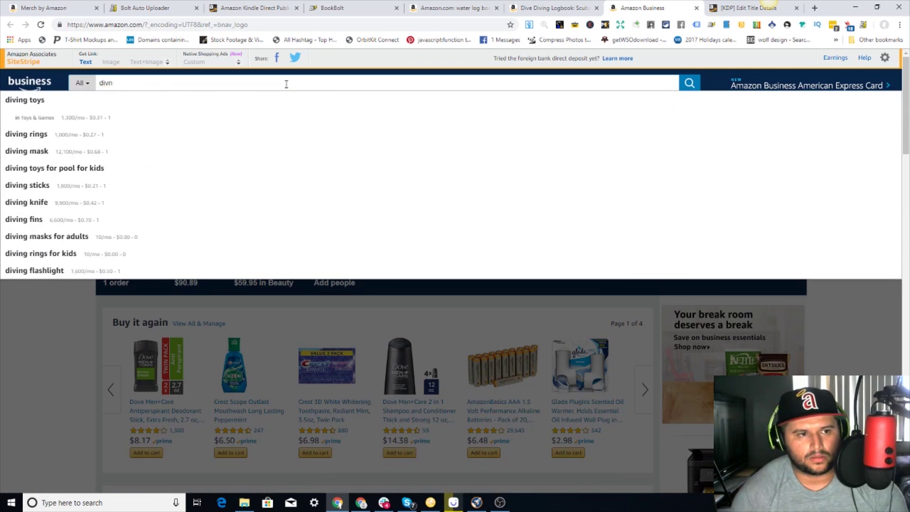
key("BackSpace")
- Search all departments for "scuba diving log book" by entering "scuba diving log" and choosing the matching suggestion
type("scu")
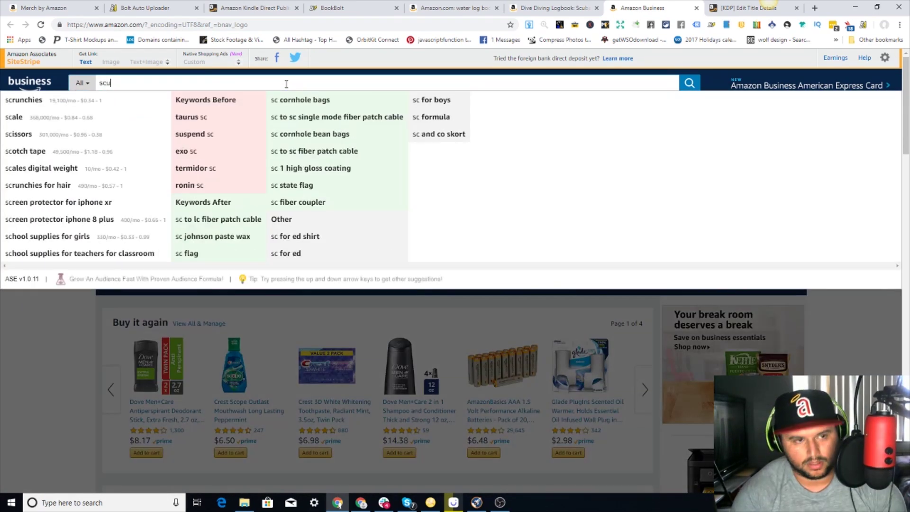
type("ba di")
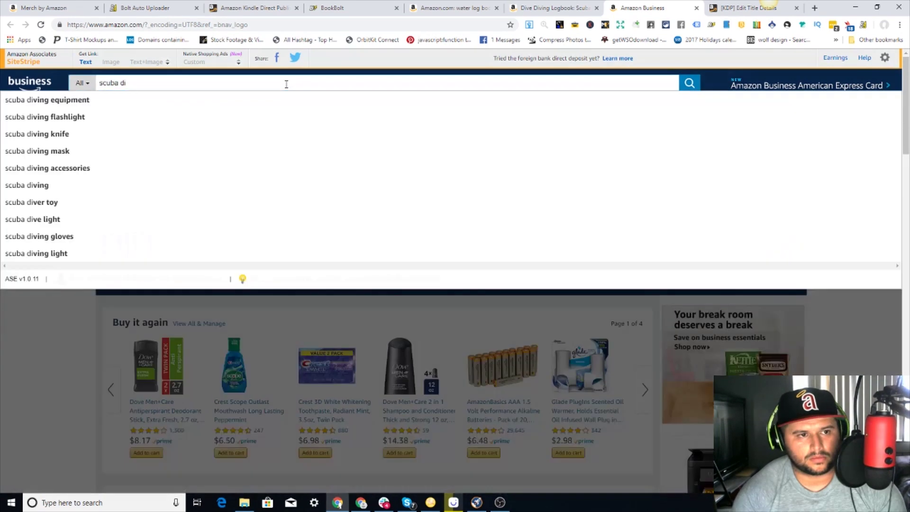
type("ving log")
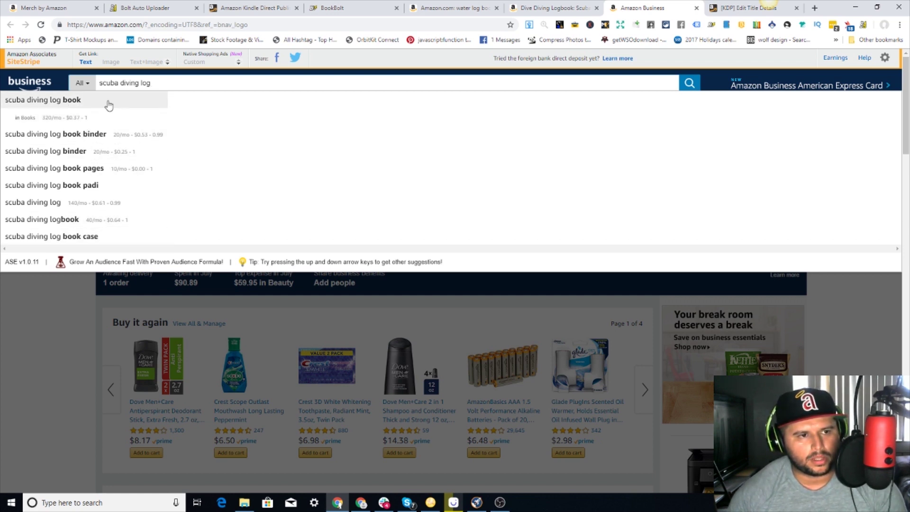
left_click(66, 106)
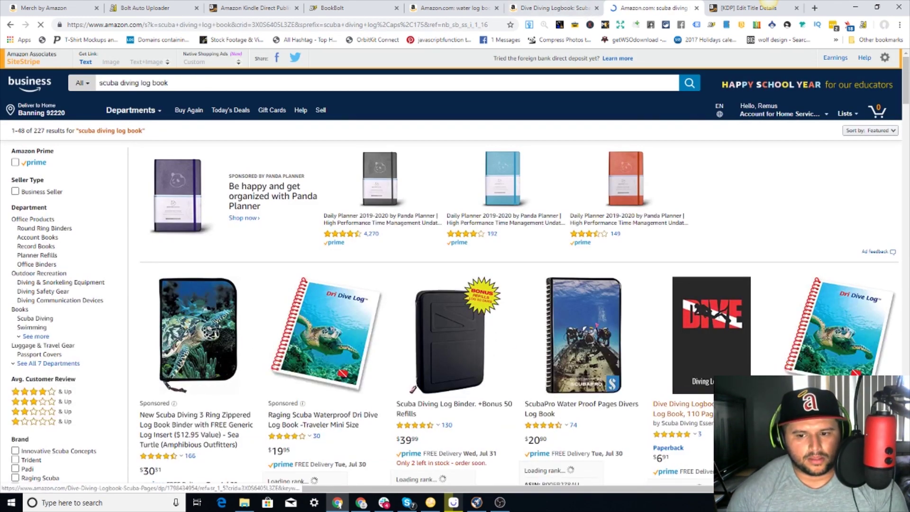
- From the Dive Diving Logbook page, open a new Amazon home tab, enter "dive log" and choose the "dive logbook" suggestion
left_click(552, 7)
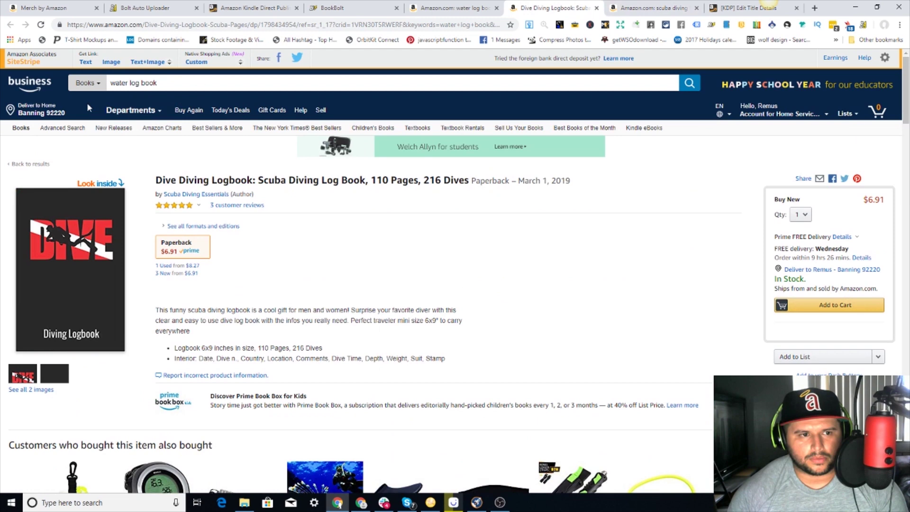
left_click(29, 83, "ctrl+shift")
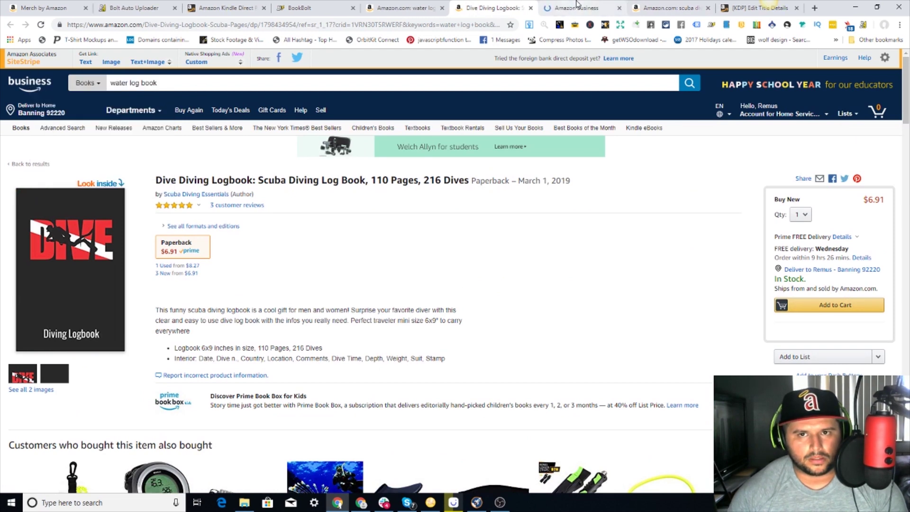
left_click(192, 86)
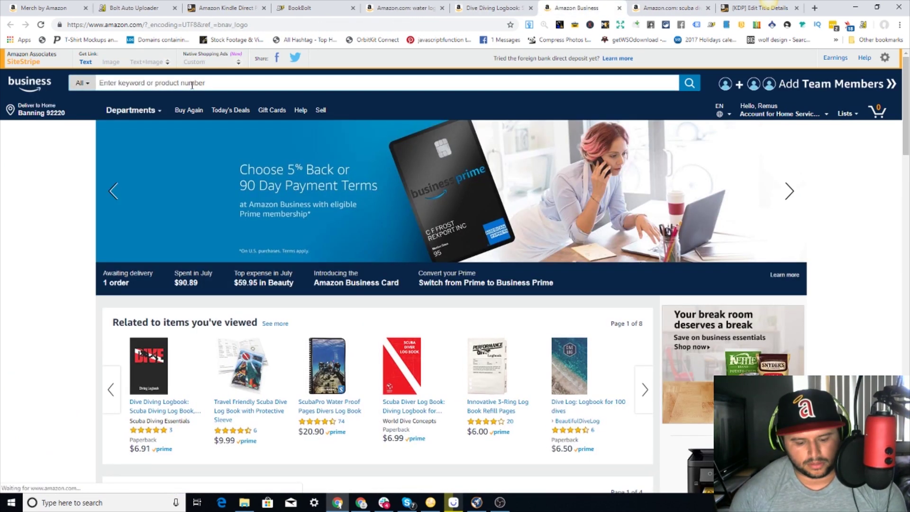
type("dive log")
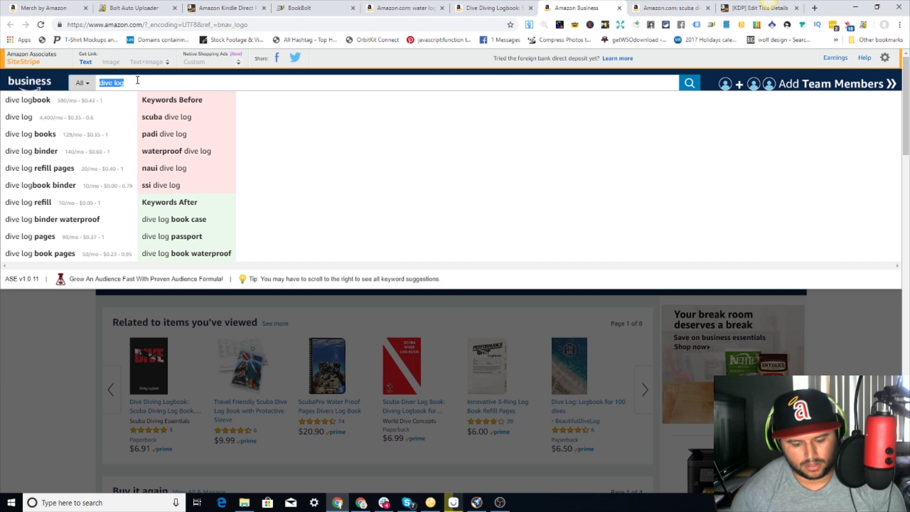
left_click(55, 99)
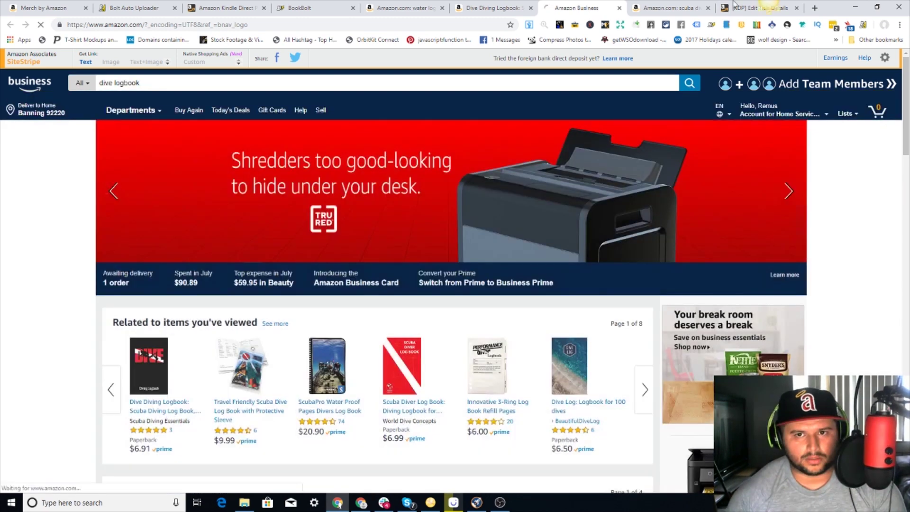
- Open another Amazon home page in a new tab from the Dive Diving Logbook product page
left_click(507, 8)
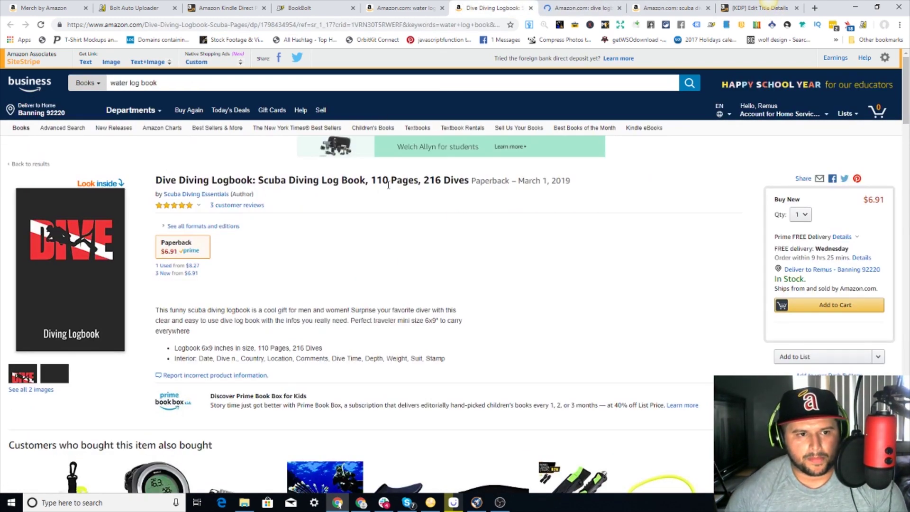
middle_click(24, 81)
left_click(611, 7)
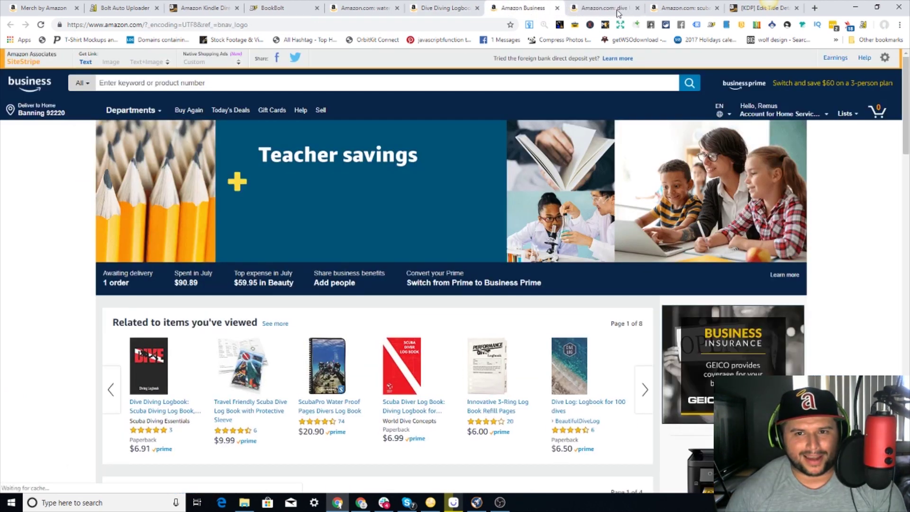
- Examine the product details and sales ranks of the top dive logbook results, including the Dive Diving Logbook
left_click_drag(521, 7, 638, 11)
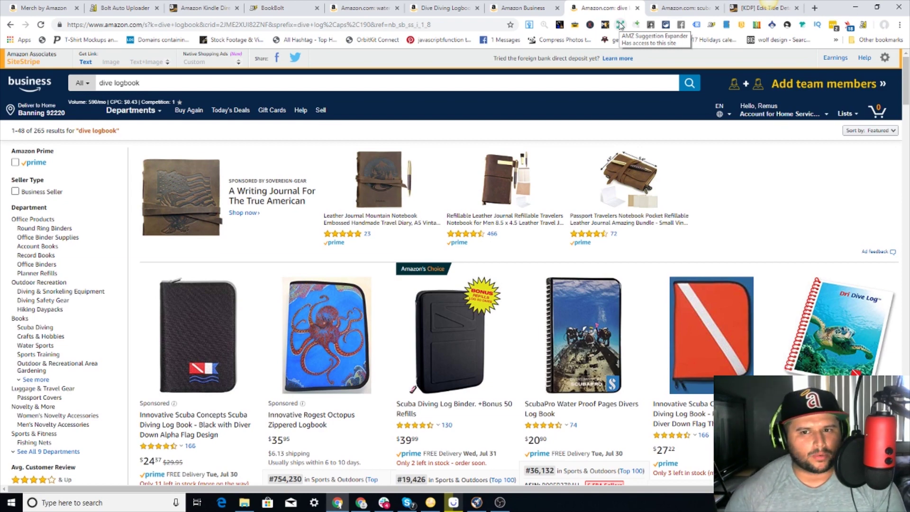
scroll(615, 237, "down", 7)
mouse_move(427, 366)
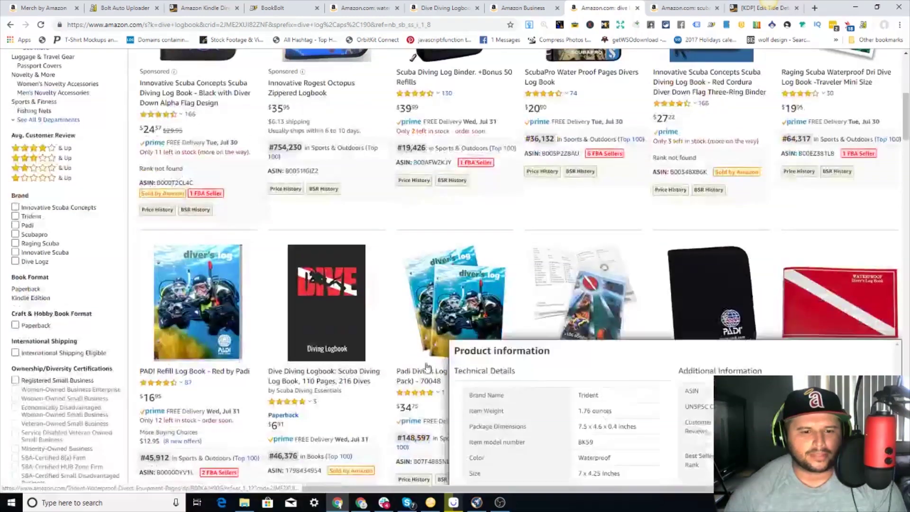
mouse_move(381, 336)
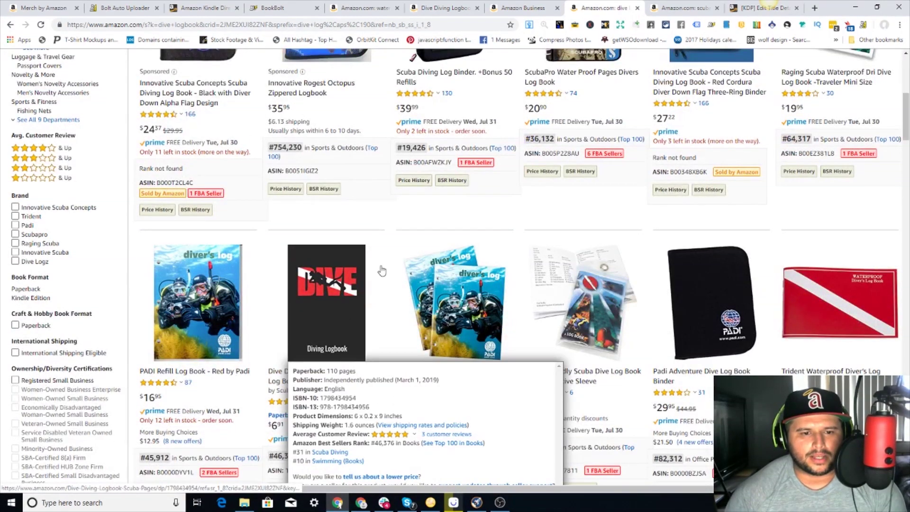
mouse_move(529, 349)
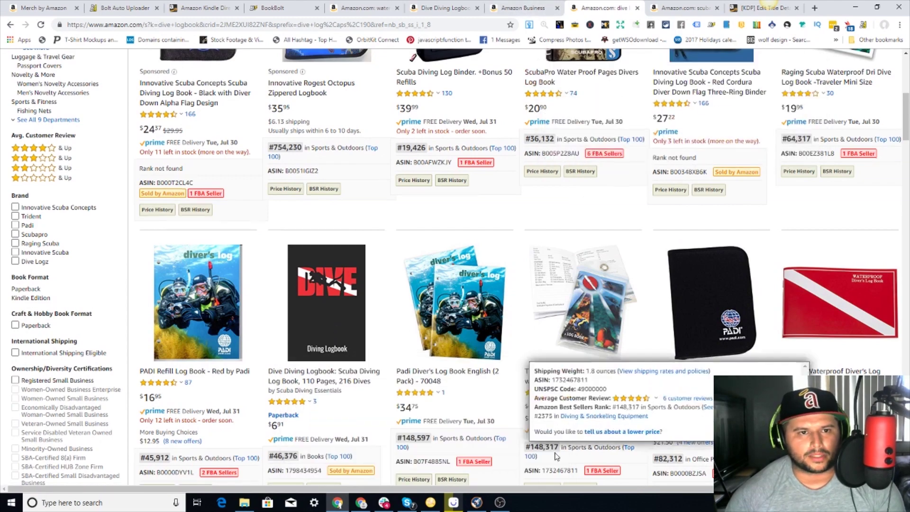
scroll(556, 456, "up", 7)
- In the new Amazon home tab, search for "diving log book" by entering "diving lo" and choosing the matching suggestion
left_click(529, 10)
left_click(148, 84)
type("div")
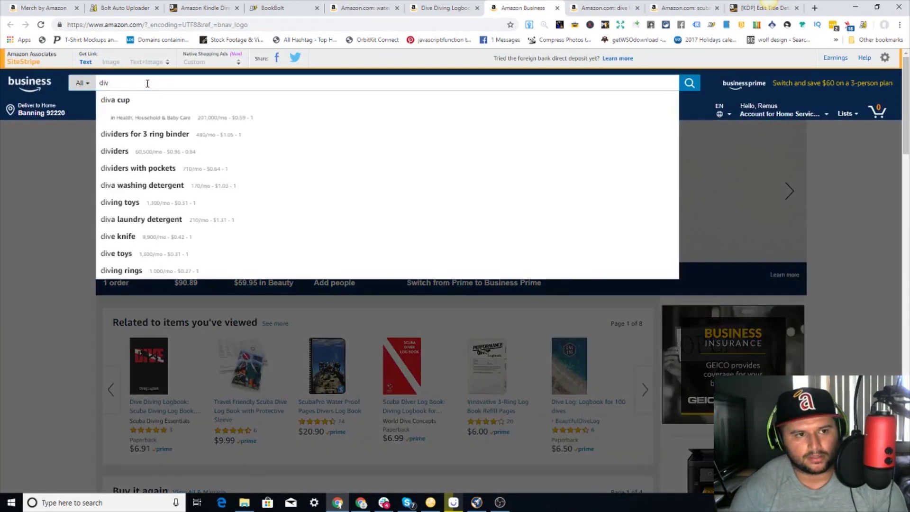
type("ing lo")
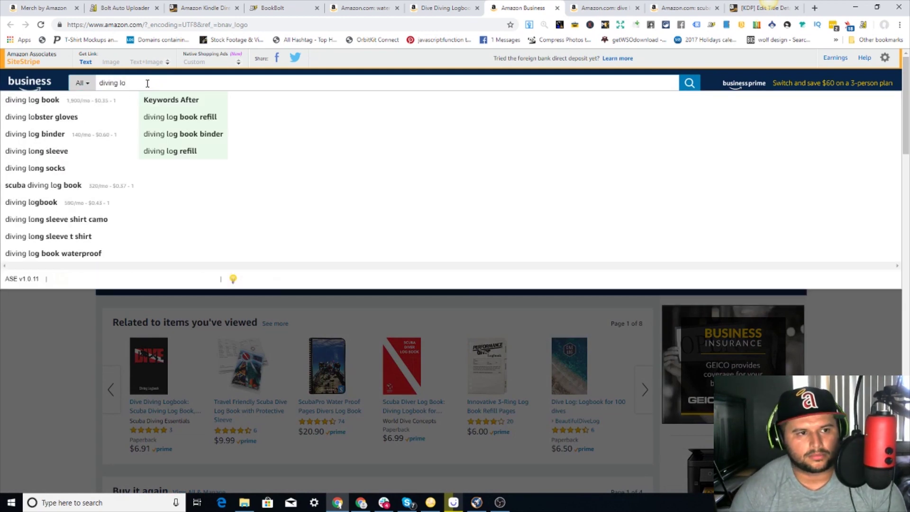
left_click(97, 100)
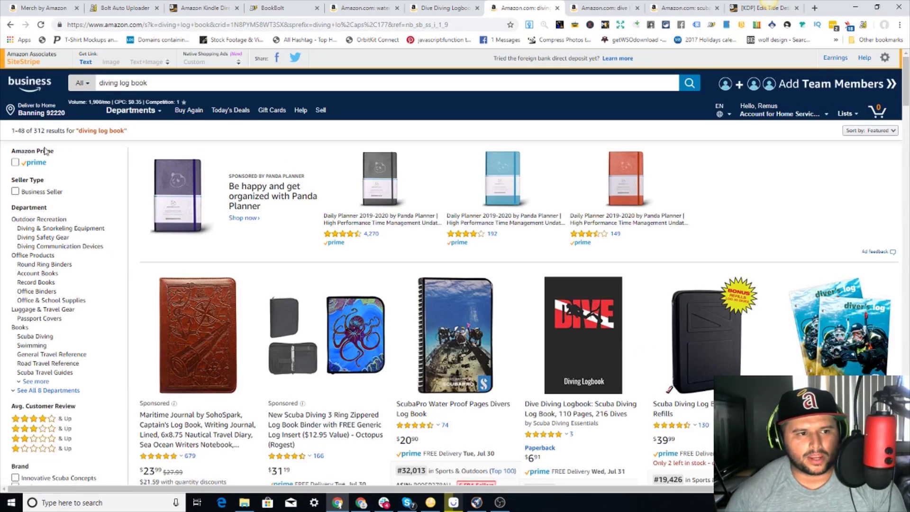
- Filter the diving log book results to Prime-eligible items in the Paperback book format
left_click(26, 164)
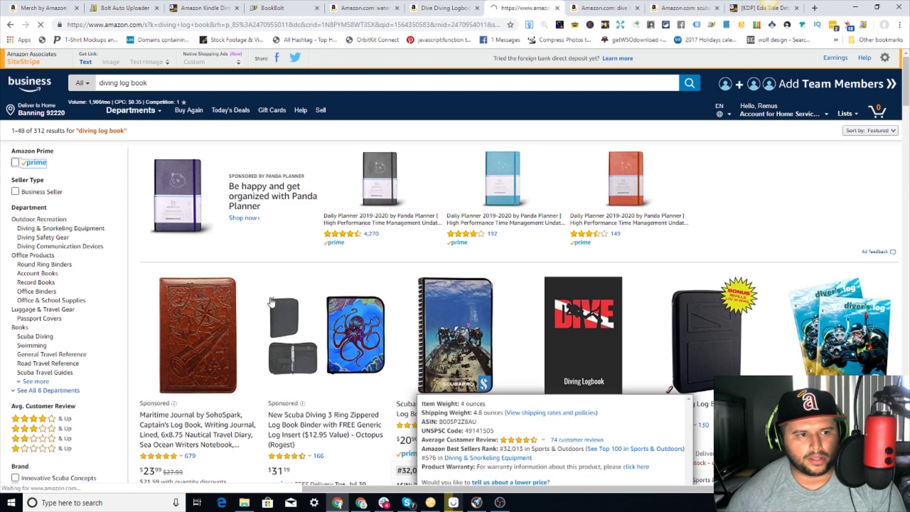
scroll(455, 255, "down", 3)
scroll(114, 369, "down", 2)
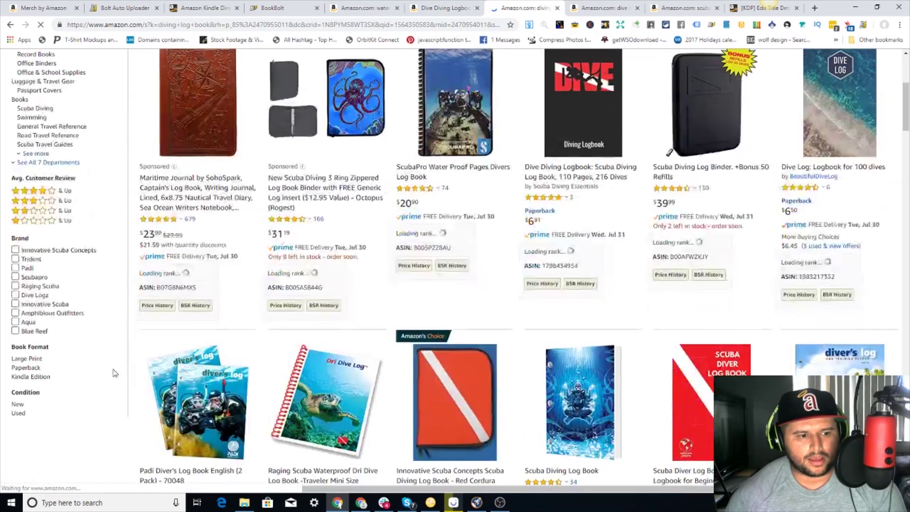
left_click(21, 369)
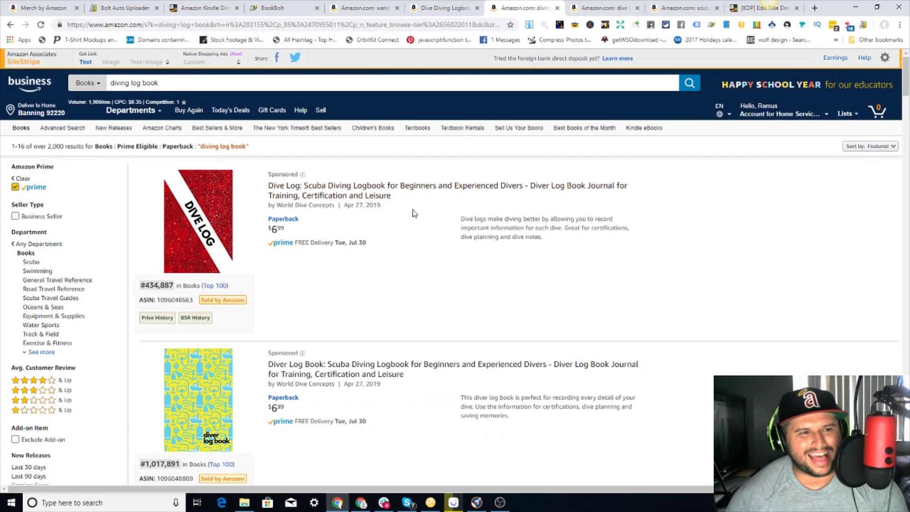
- Look over the Prime-eligible paperback results for "diving log book"
mouse_move(906, 90)
left_mouse_down()
mouse_move(906, 149)
mouse_move(906, 83)
left_mouse_up()
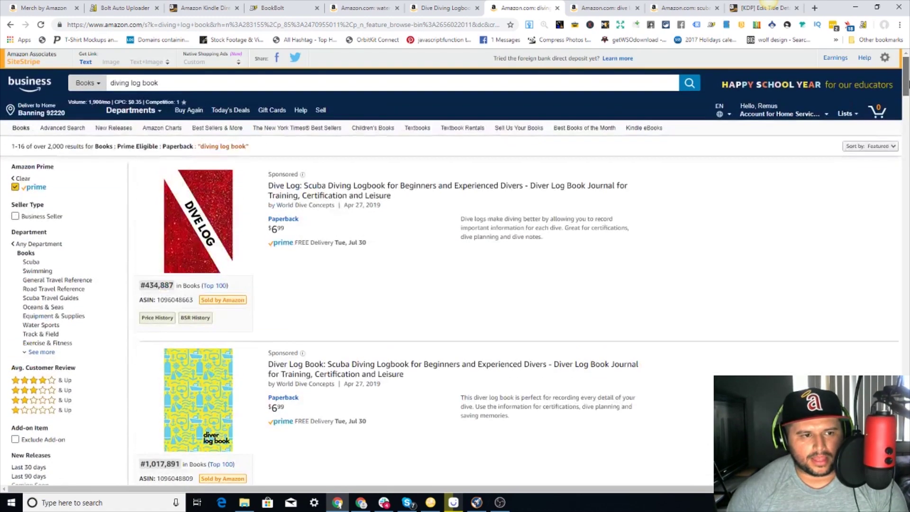
scroll(455, 266, "down", 20)
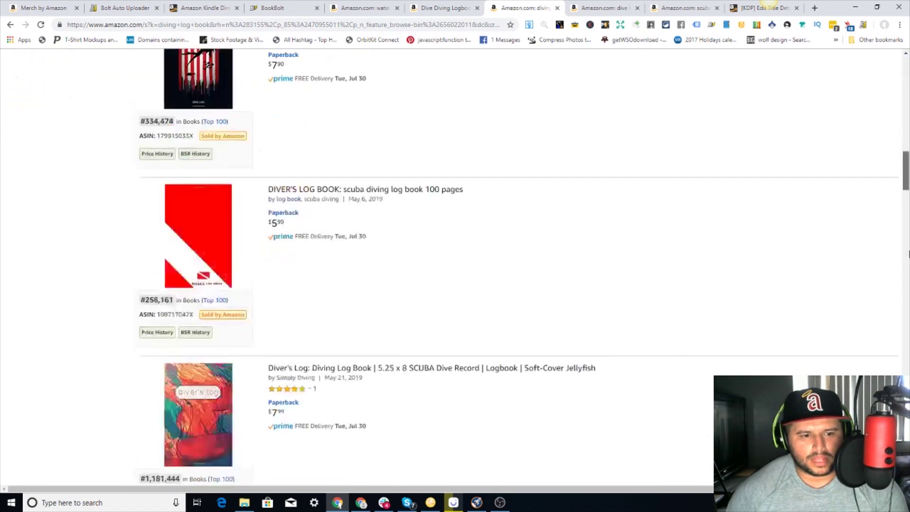
scroll(864, 85, "up", 20)
left_click(193, 79)
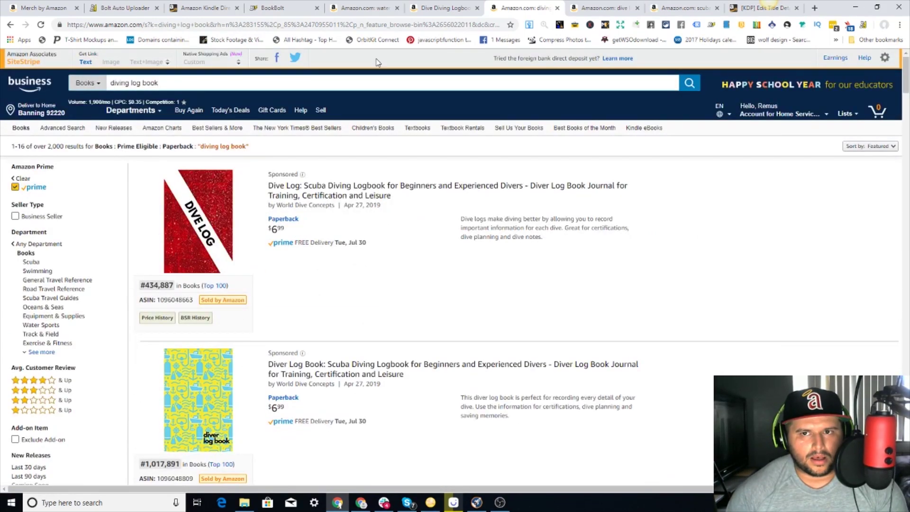
- Open a further Amazon home page in a new tab from the Dive Diving Logbook page and switch to it
left_click(441, 8)
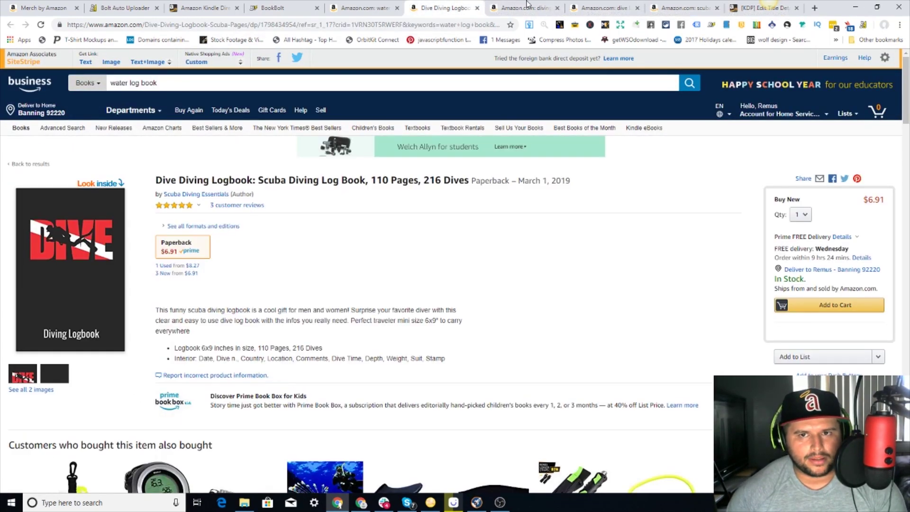
left_click(526, 8)
left_click(444, 8)
right_click(43, 88)
left_click(71, 94)
left_click(584, 7)
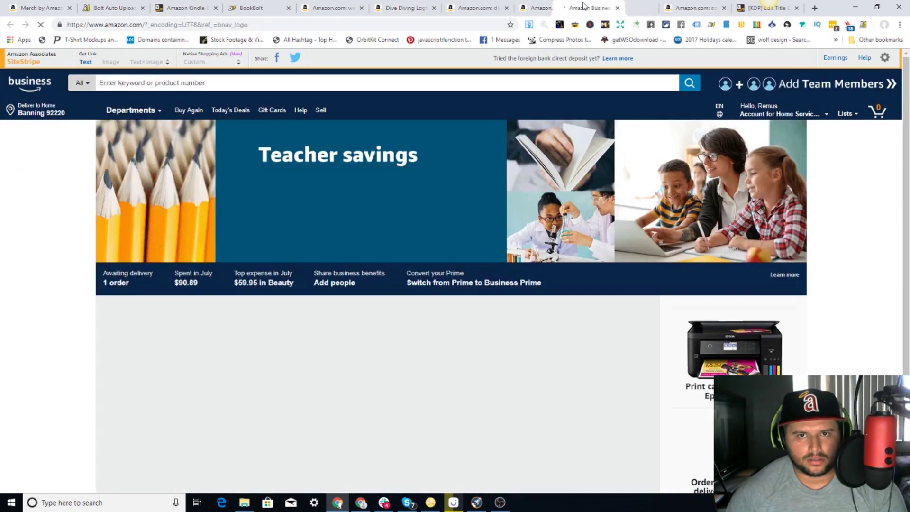
- Enter "diving log book" as the search phrase on the new Amazon home page to bring up keyword suggestions
left_click(260, 80)
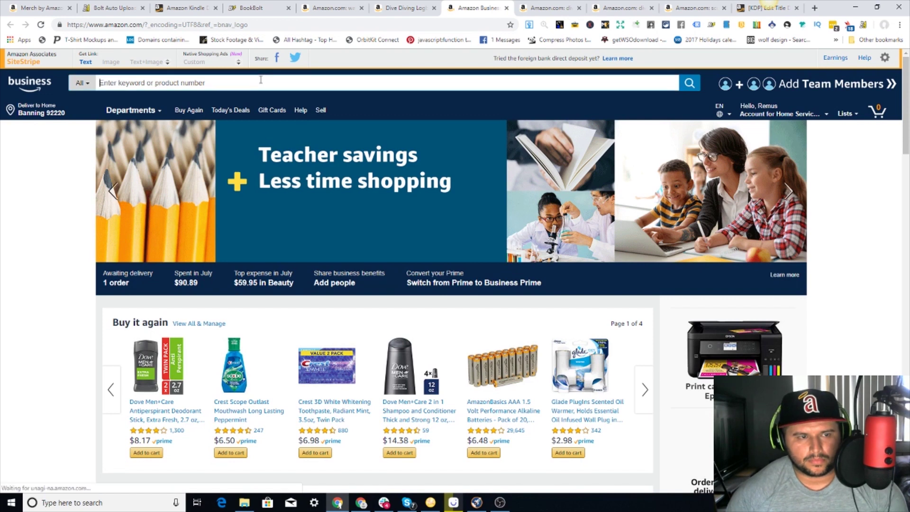
type("diving log ")
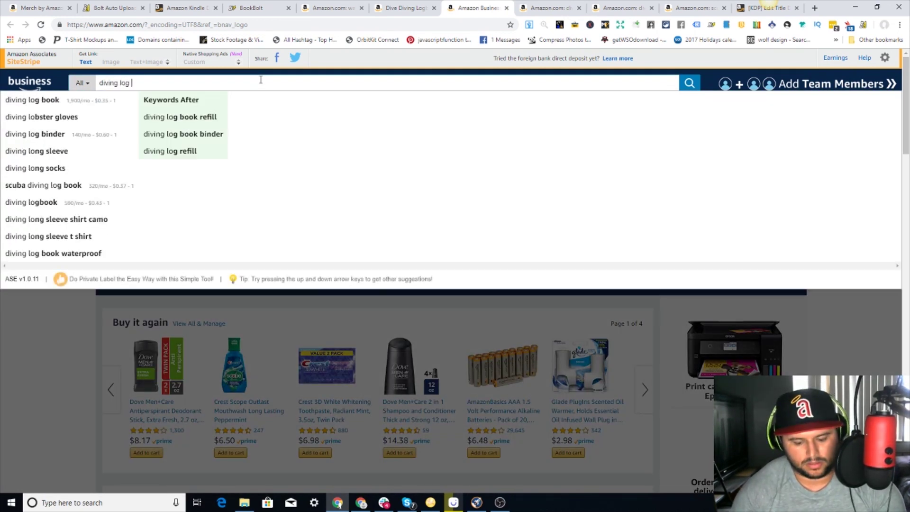
type("book")
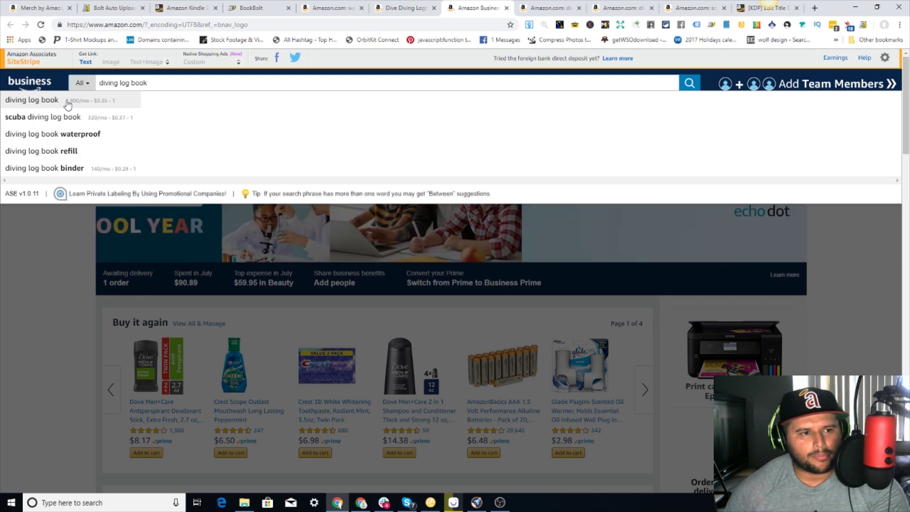
- Copy the phrase "diving log book" from the Amazon home page's search for use in the KDP paperback form
left_click(742, 7)
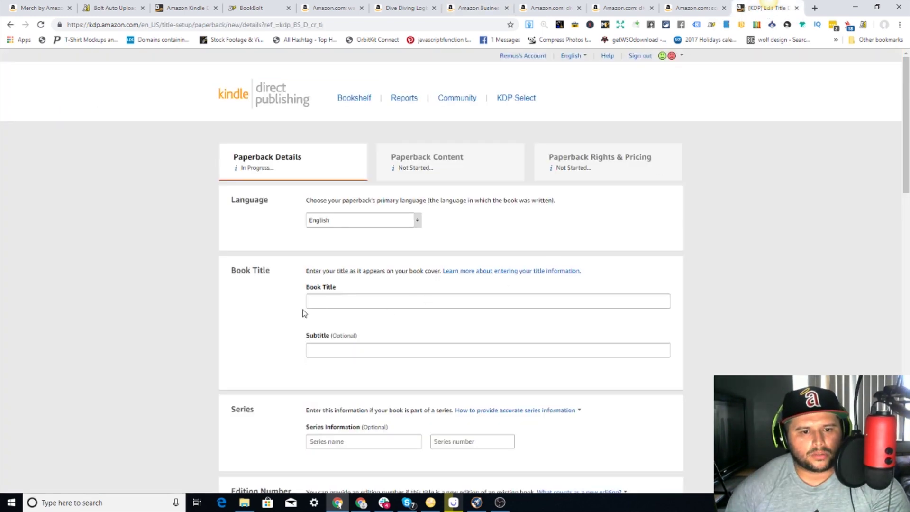
left_click(590, 5)
left_click(476, 7)
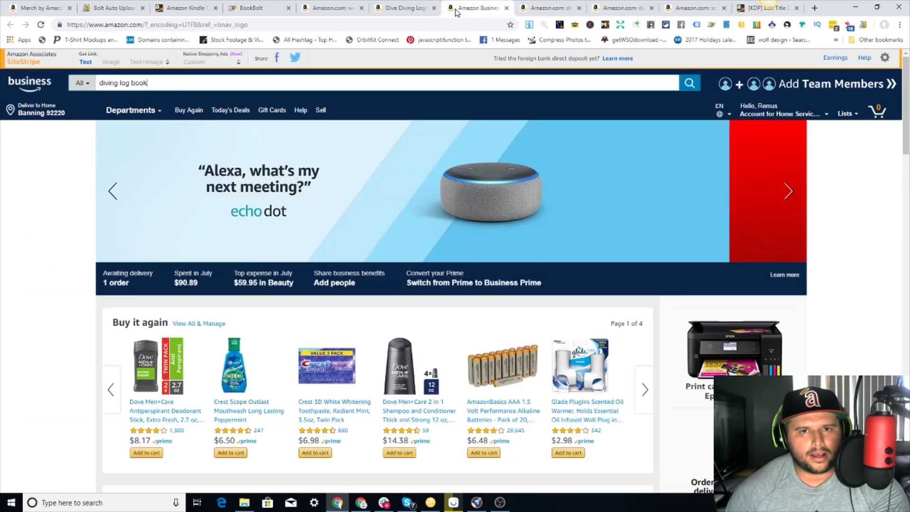
left_click(160, 84)
key("ctrl+a")
key("ctrl+c")
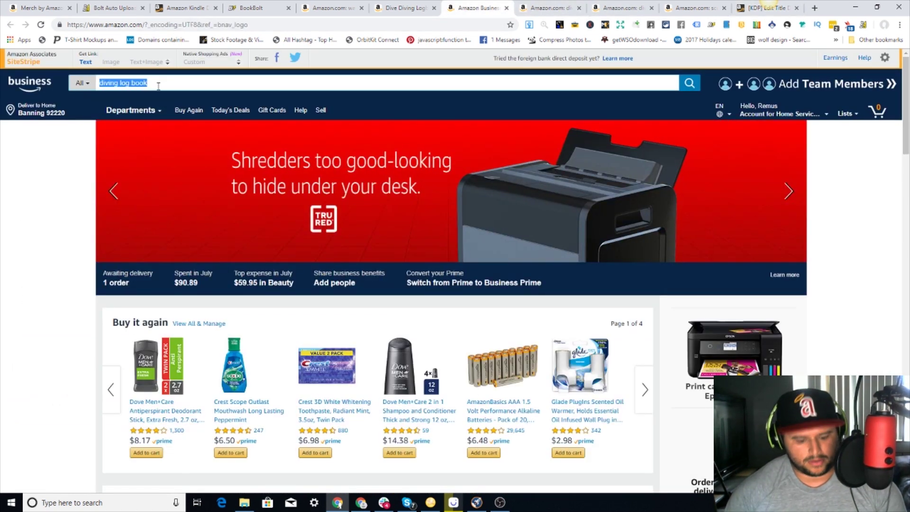
- In the KDP paperback details, paste the copied phrase as the book title and capitalise it as "Diving log book"
left_click(758, 8)
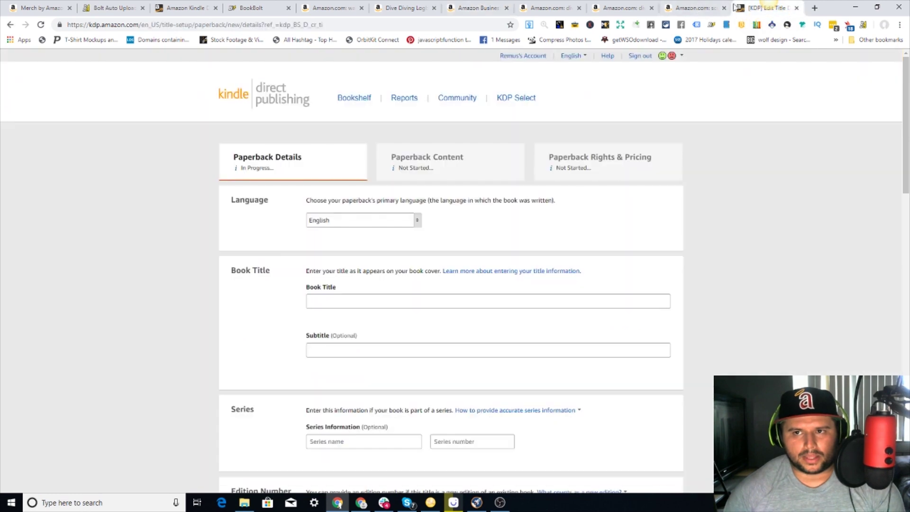
left_click(364, 301)
key("ctrl+v")
key("Home")
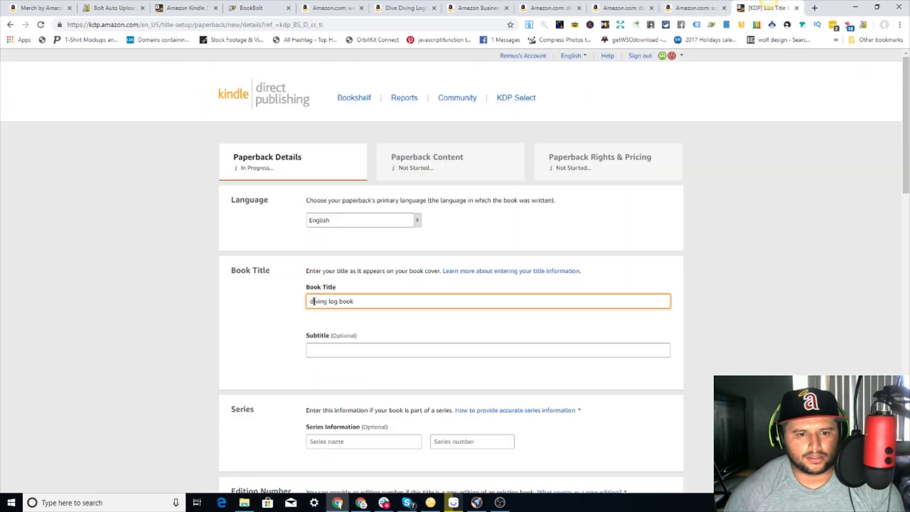
key("Delete")
type("D")
left_click(349, 303)
left_click(360, 349)
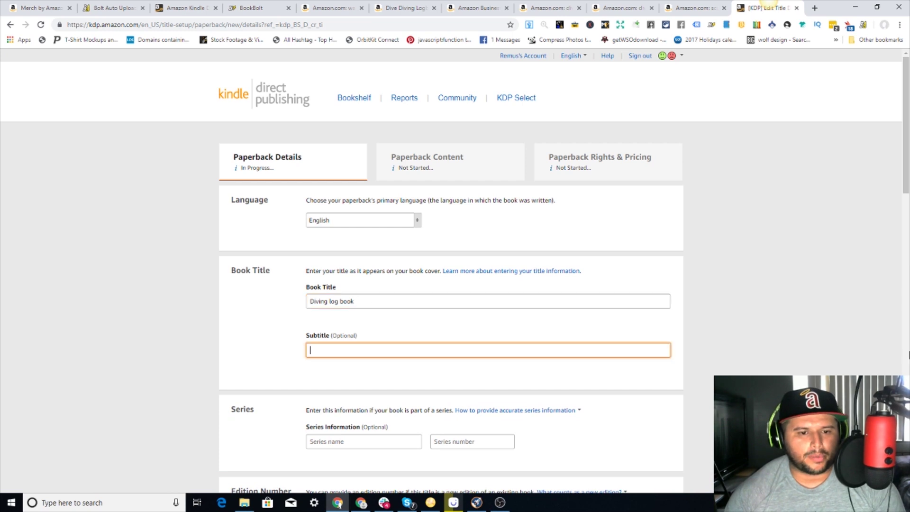
- Review the paperback details form from the title and subtitle through the author, description and keyword fields
scroll(817, 279, "down", 10)
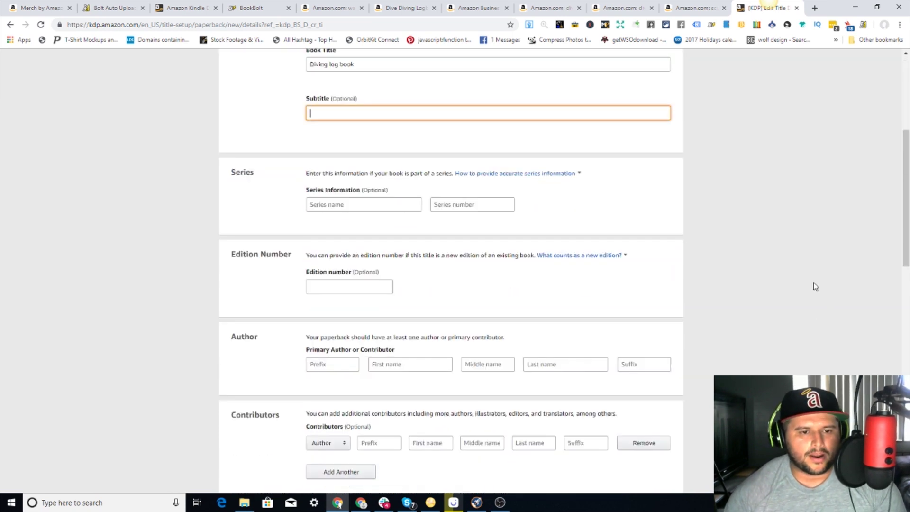
scroll(813, 285, "down", 2)
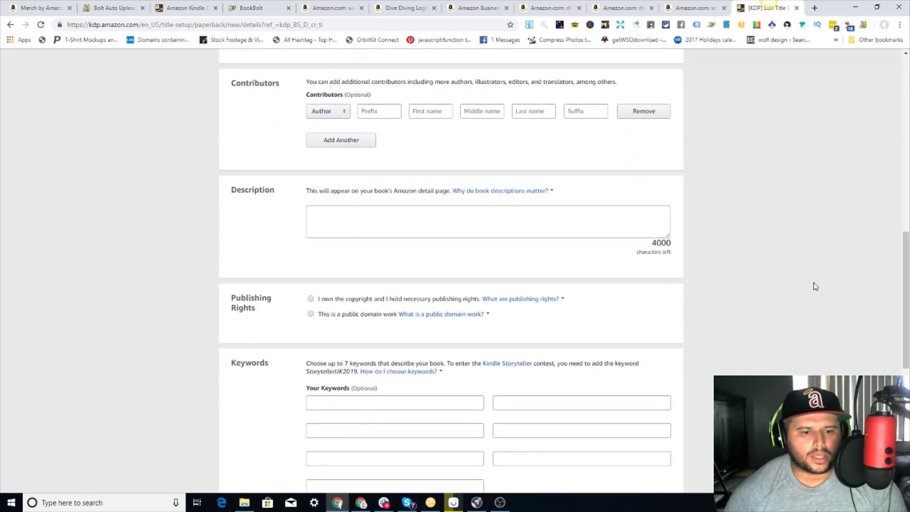
scroll(809, 291, "down", 2)
scroll(483, 219, "up", 7)
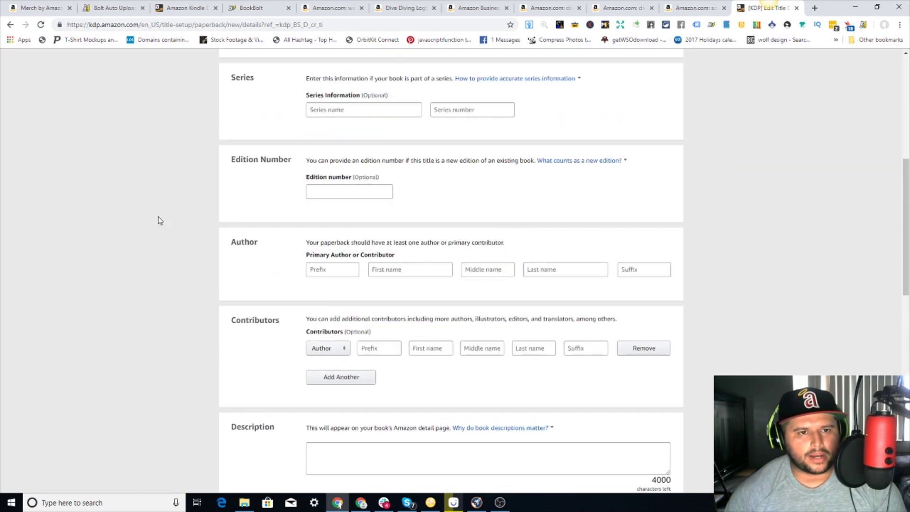
scroll(572, 286, "up", 2)
scroll(446, 223, "up", 2)
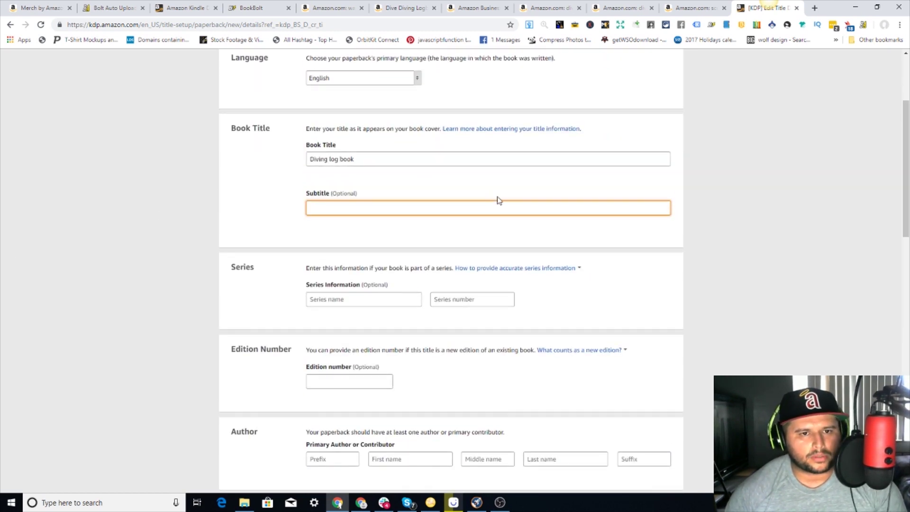
left_click_drag(905, 148, 907, 220)
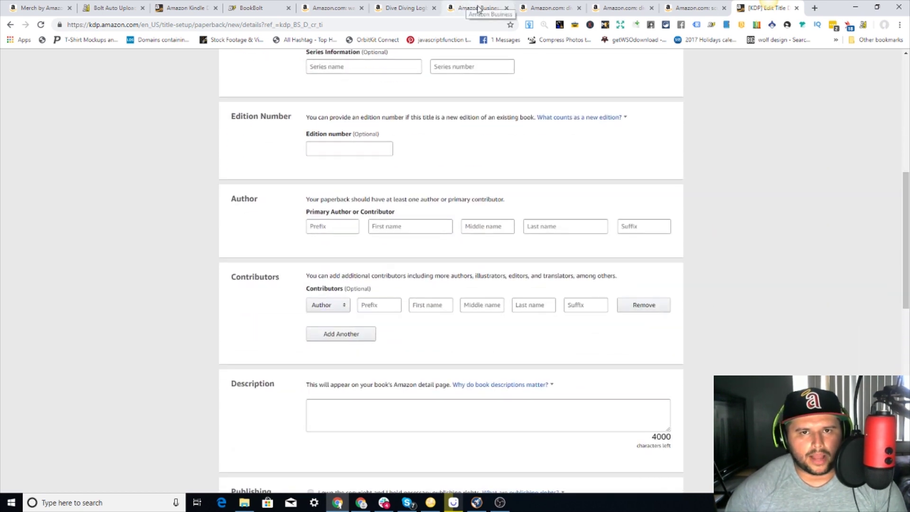
scroll(248, 209, "up", 4)
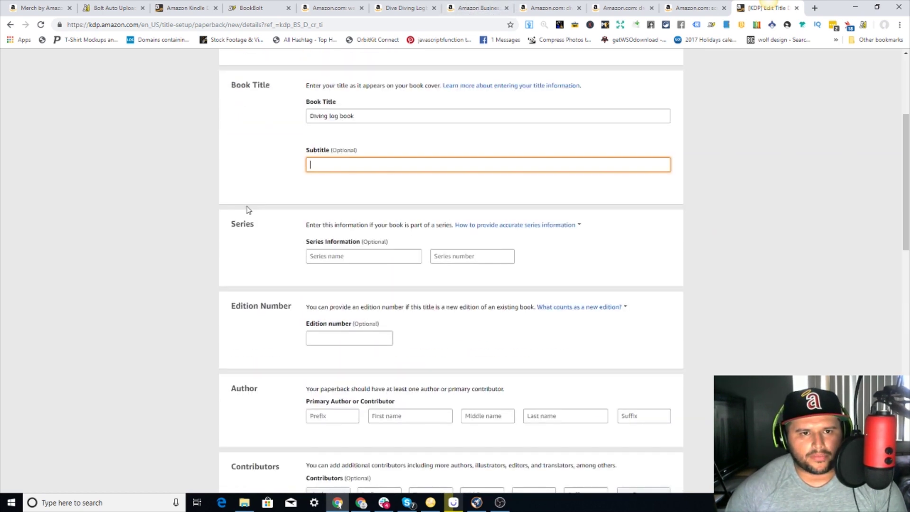
triple_click(321, 118)
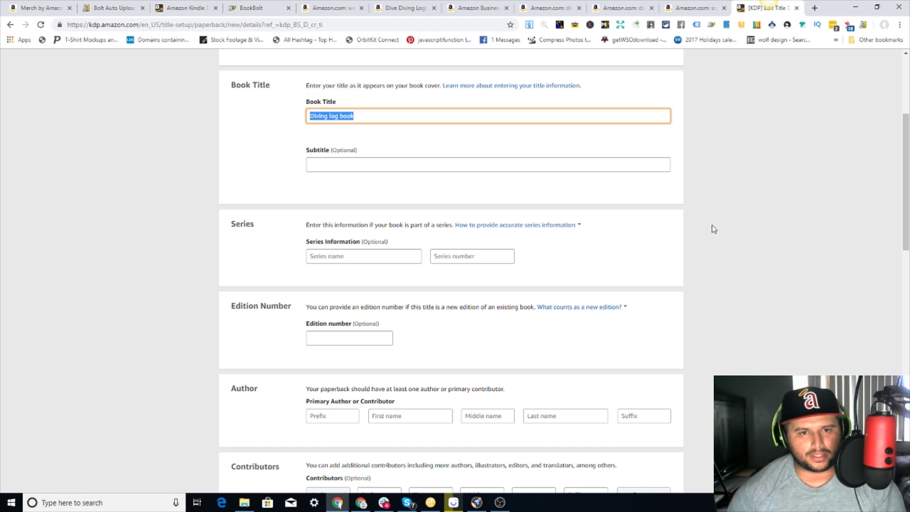
scroll(712, 226, "down", 3)
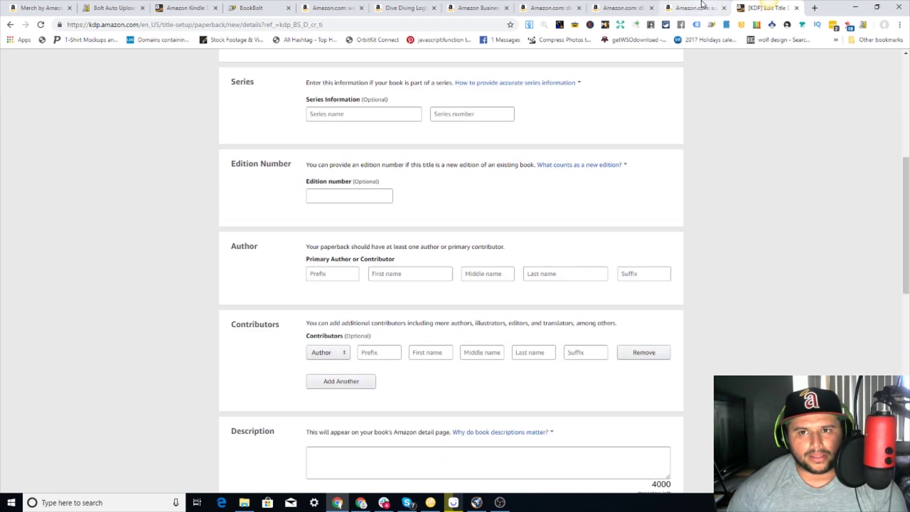
- Return to the Dive Diving Logbook product page and examine its related items, product details and best sellers rank
left_click(473, 7)
left_click(407, 7)
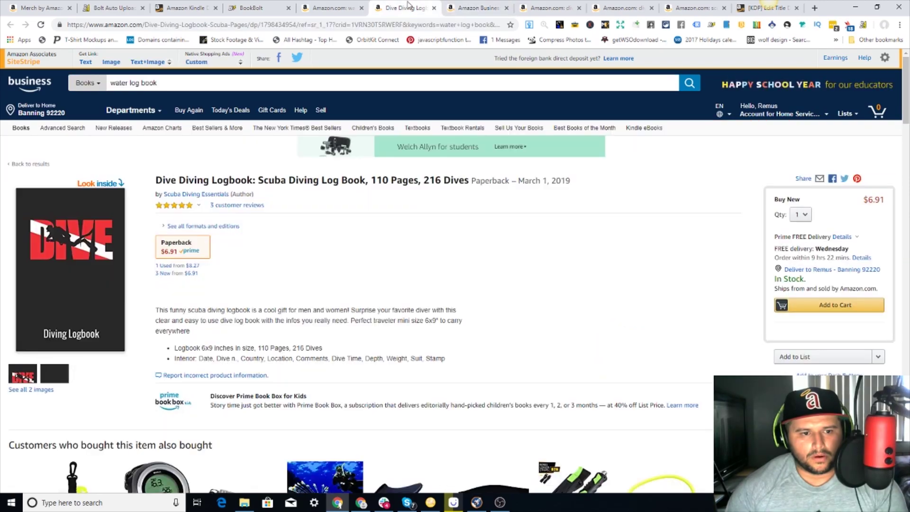
scroll(296, 320, "down", 6)
scroll(306, 387, "down", 7)
scroll(284, 360, "up", 13)
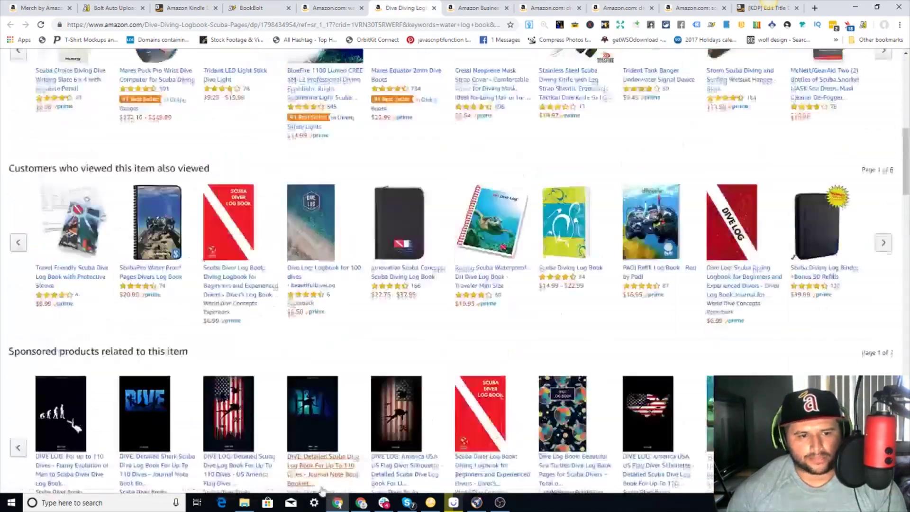
scroll(271, 345, "down", 12)
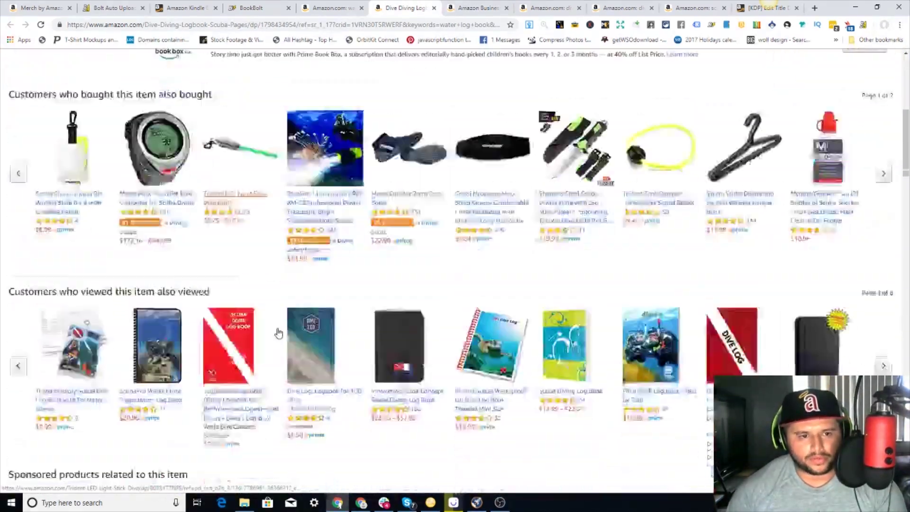
scroll(278, 332, "down", 2)
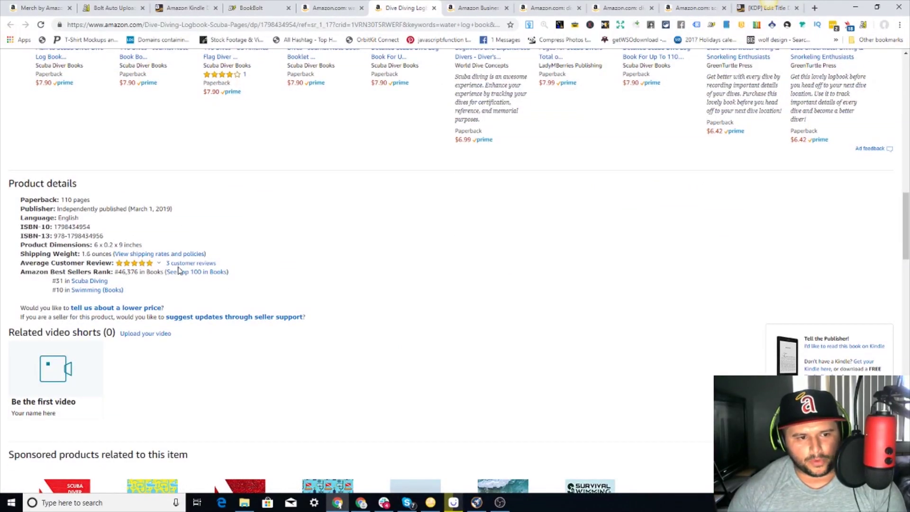
left_click_drag(905, 218, 905, 83)
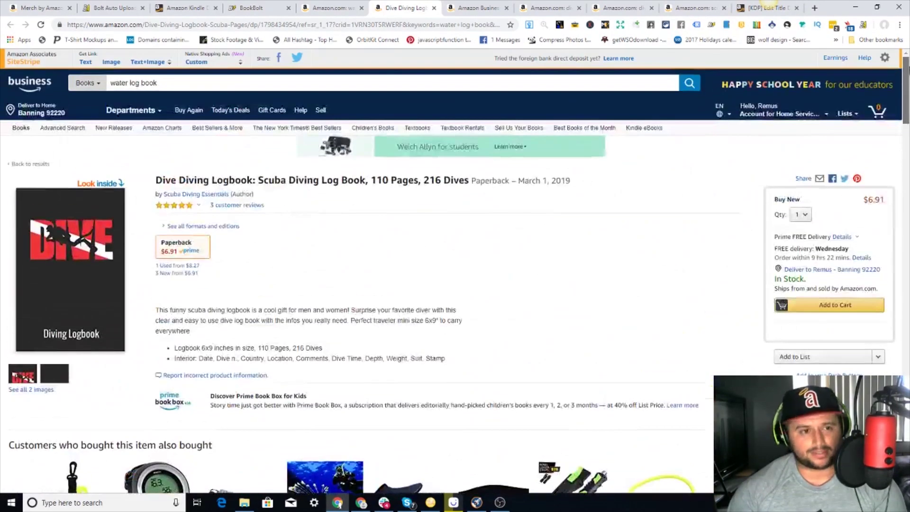
- Open the Dive Diving Logbook's inside preview, examine the layout of its owner and dive entry pages, and close it
left_click(82, 276)
scroll(548, 264, "down", 10)
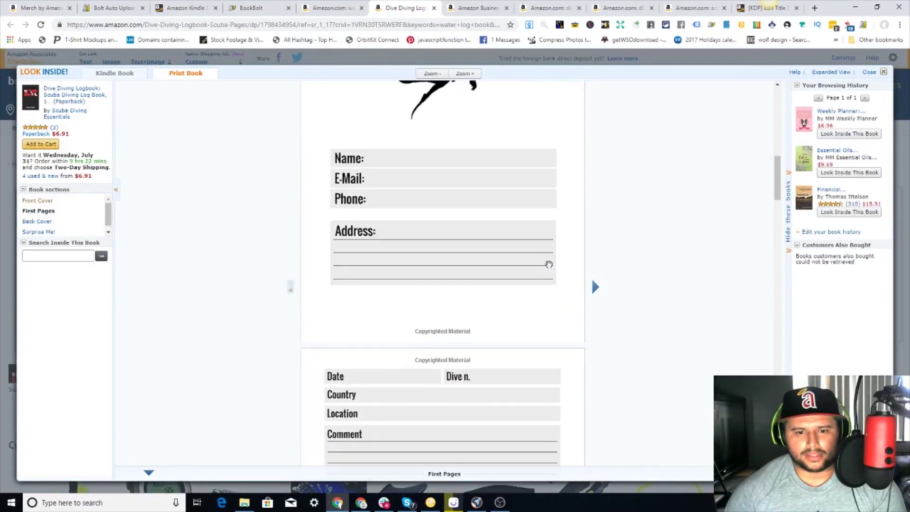
scroll(549, 264, "up", 2)
scroll(548, 264, "down", 7)
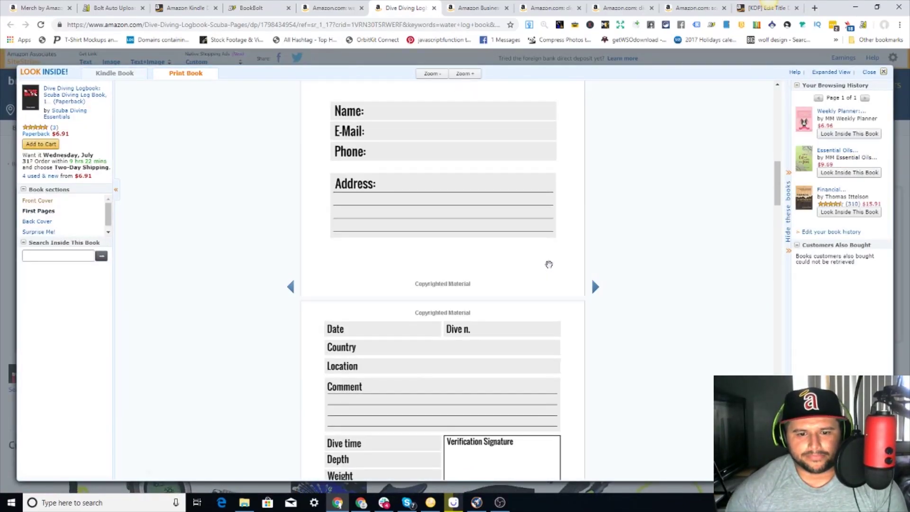
scroll(548, 264, "down", 8)
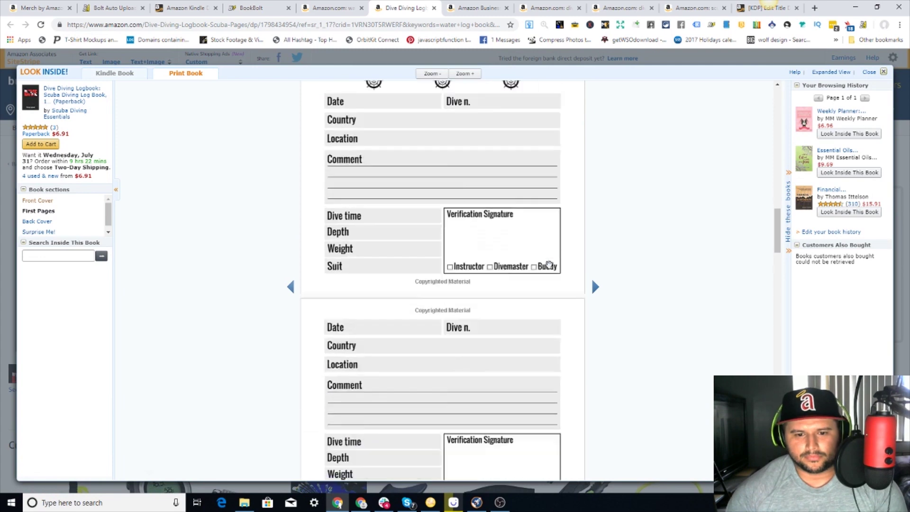
scroll(549, 264, "down", 8)
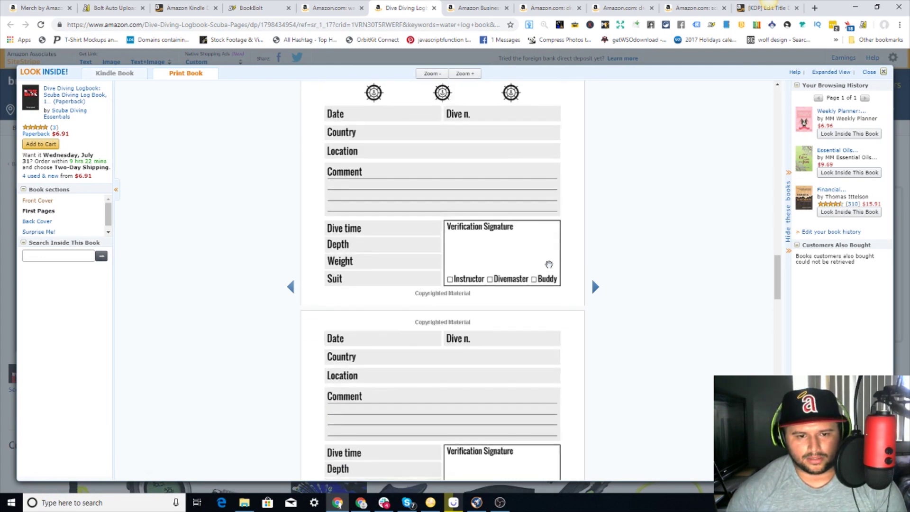
scroll(549, 264, "down", 8)
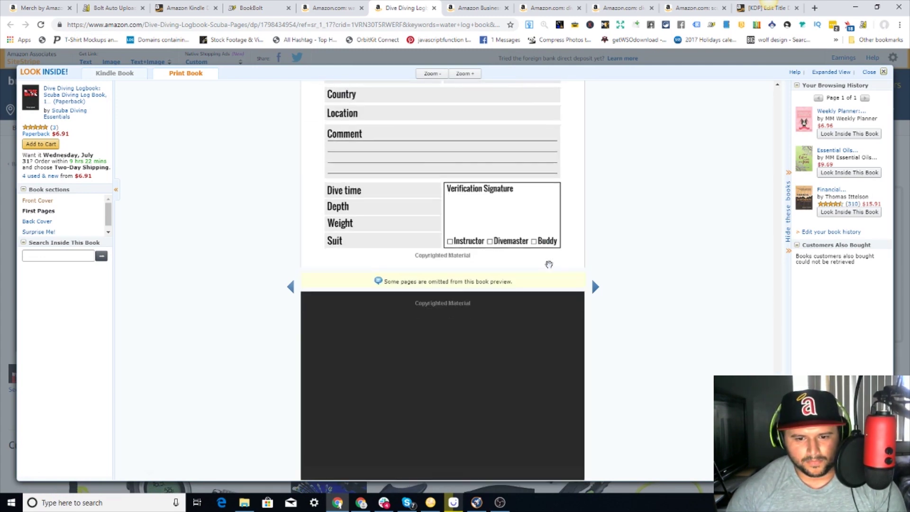
scroll(743, 278, "up", 3)
scroll(742, 278, "up", 5)
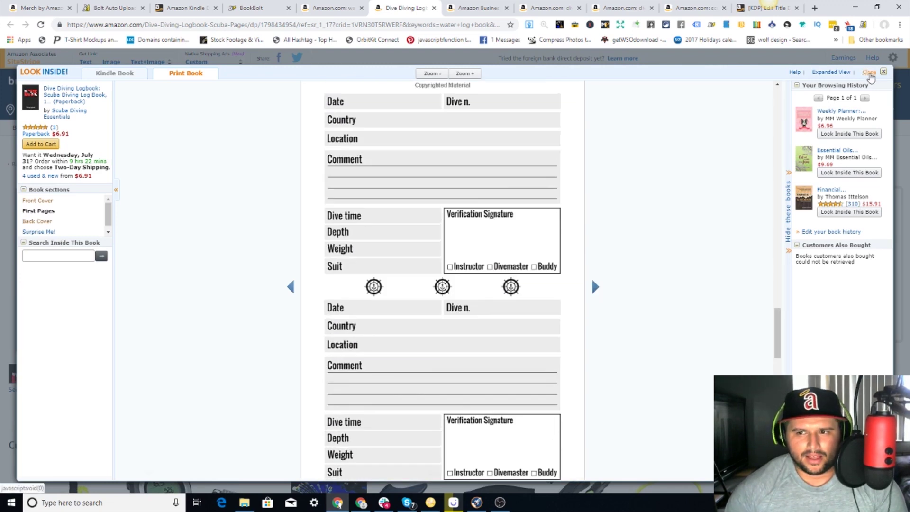
left_click(869, 72)
- Return to the KDP paperback details form and read the guidance on choosing keywords in its Keywords section
left_click(751, 9)
scroll(693, 331, "down", 5)
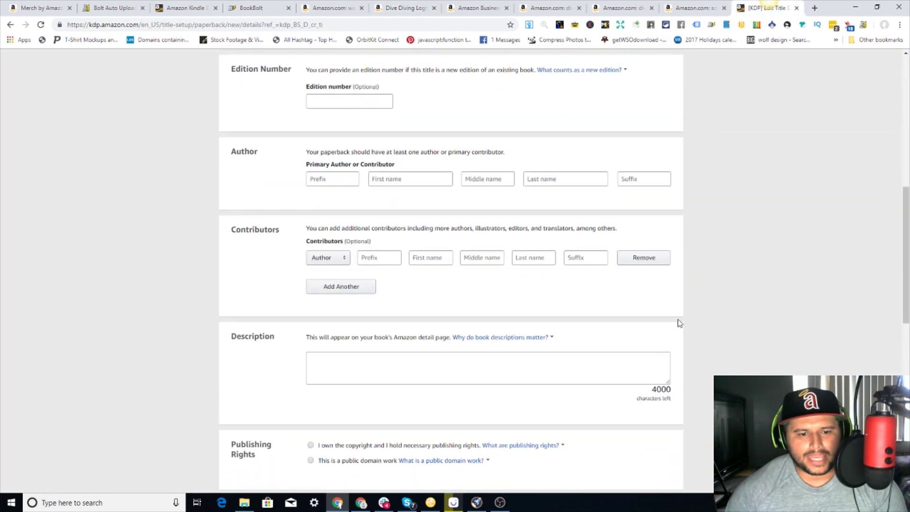
scroll(682, 347, "down", 1)
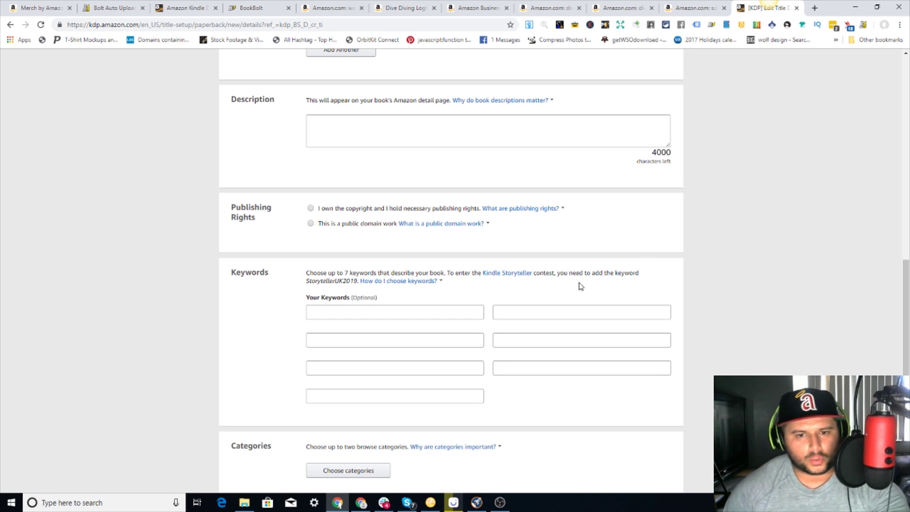
left_click(402, 282)
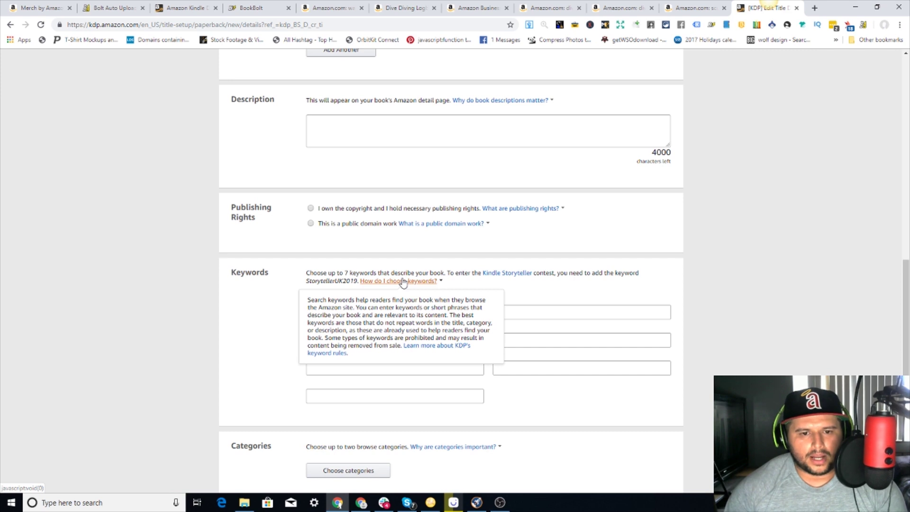
left_click(404, 284)
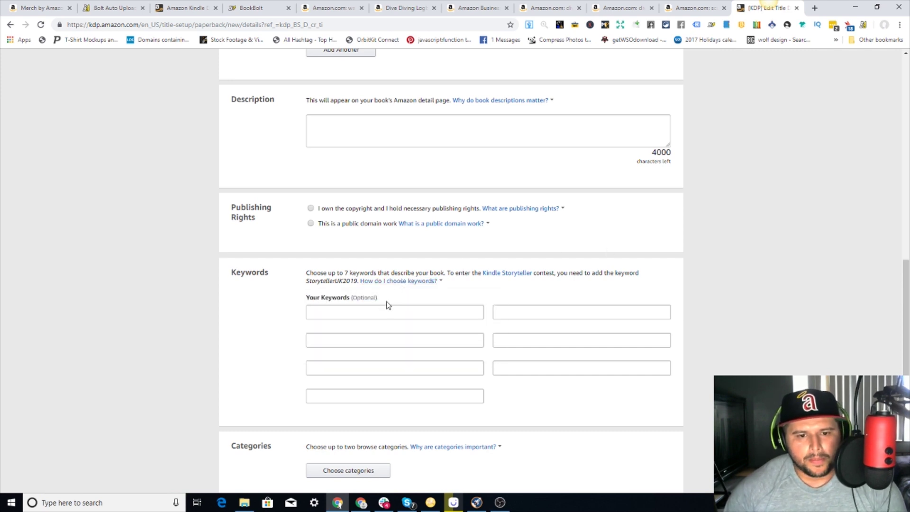
left_click(404, 286)
left_click(502, 282)
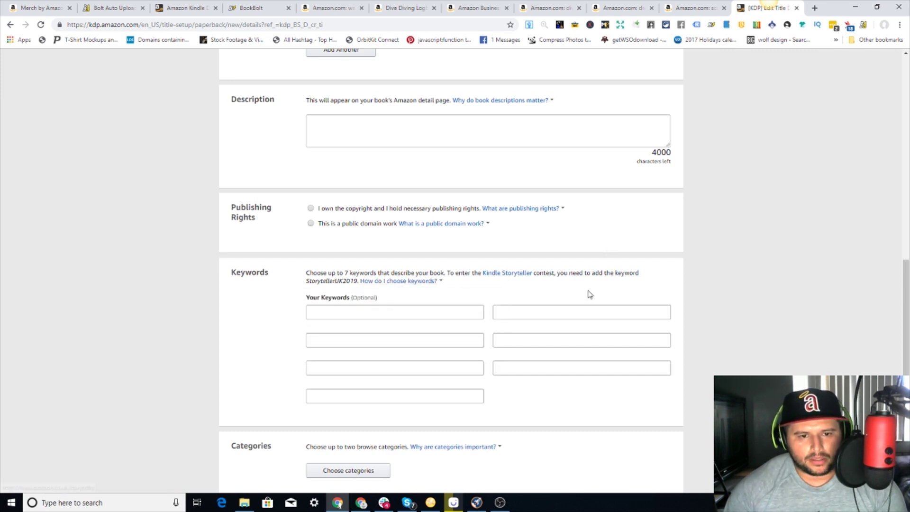
left_click(425, 309)
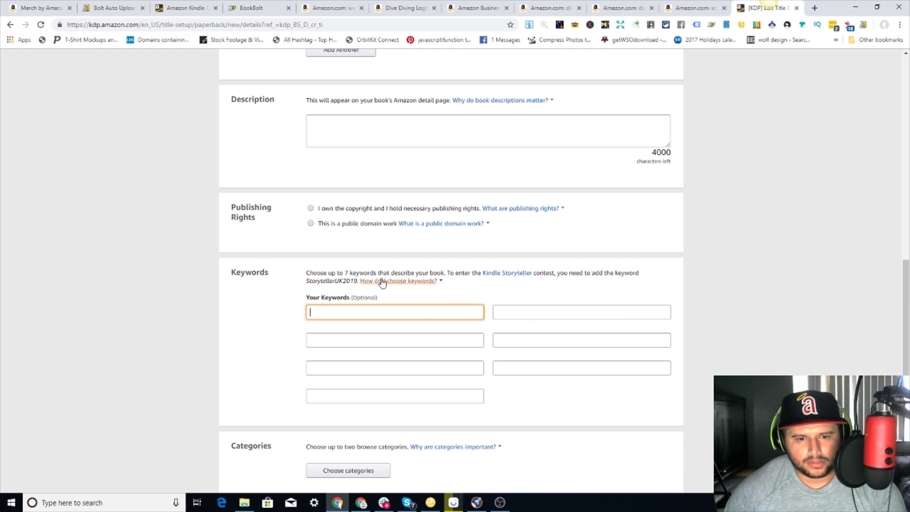
left_click(400, 282)
left_click(595, 329)
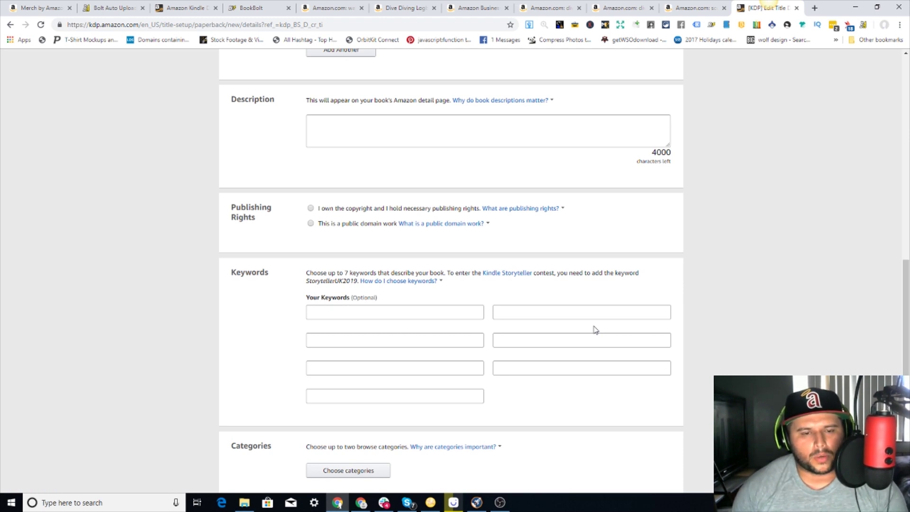
left_click(405, 282)
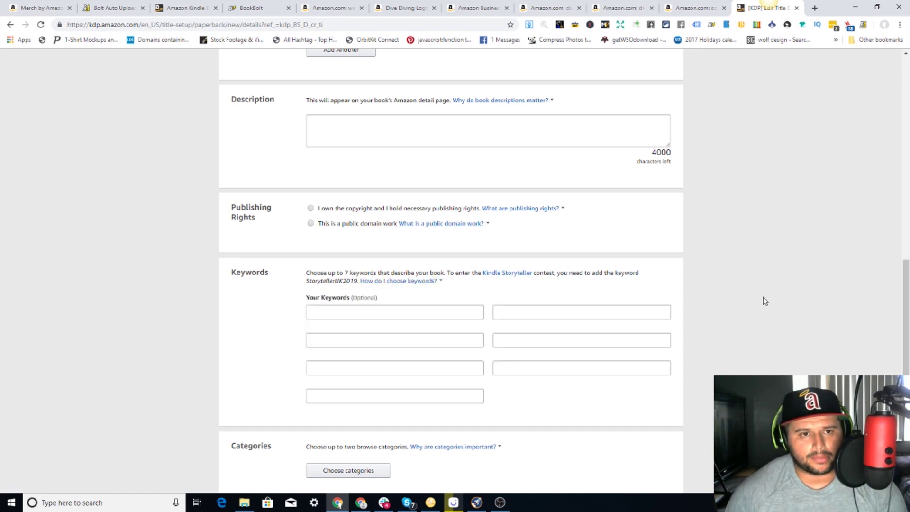
- Review the paperback details form again, from the book title and subtitle through the description, keywords and categories
scroll(789, 335, "up", 5)
scroll(359, 290, "up", 8)
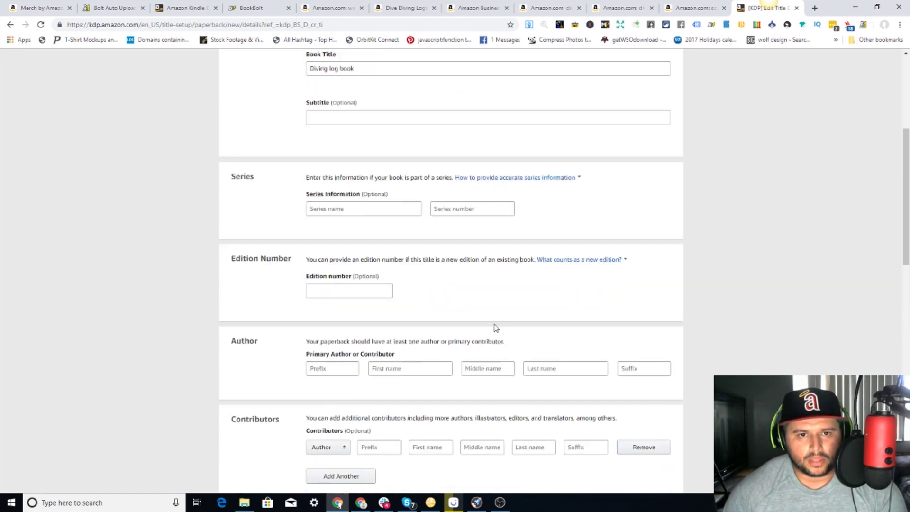
scroll(248, 169, "down", 3)
scroll(248, 170, "down", 8)
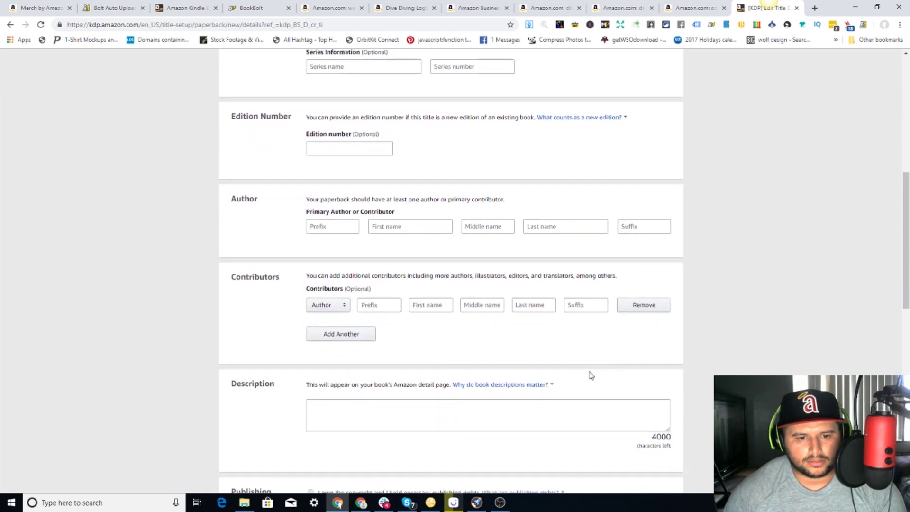
scroll(524, 324, "down", 2)
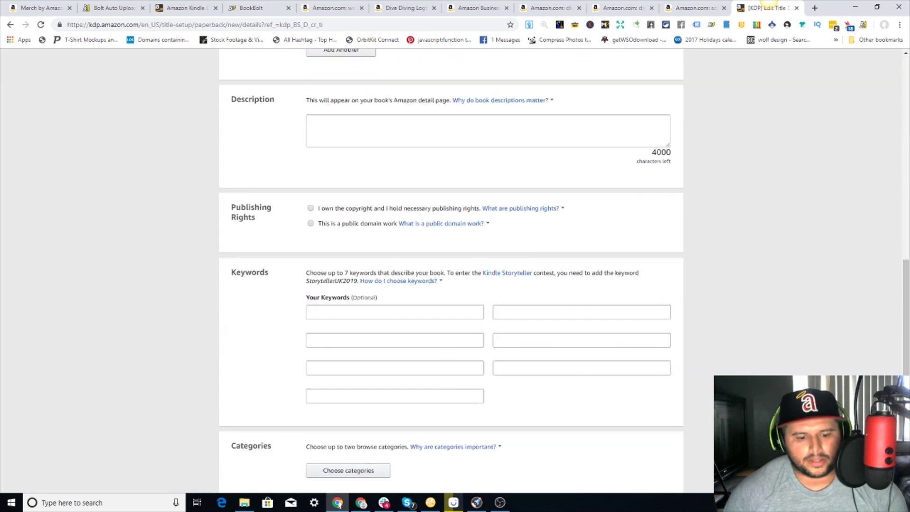
scroll(797, 362, "down", 1)
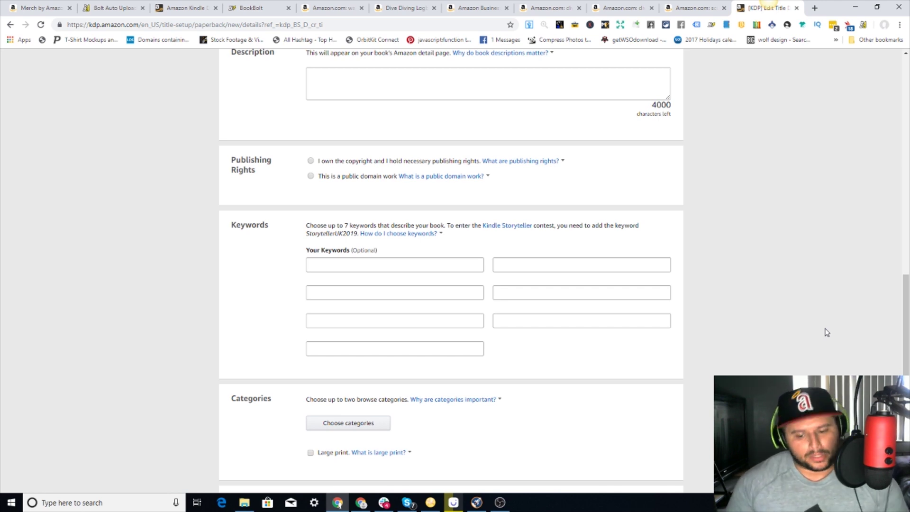
left_click_drag(906, 343, 908, 284)
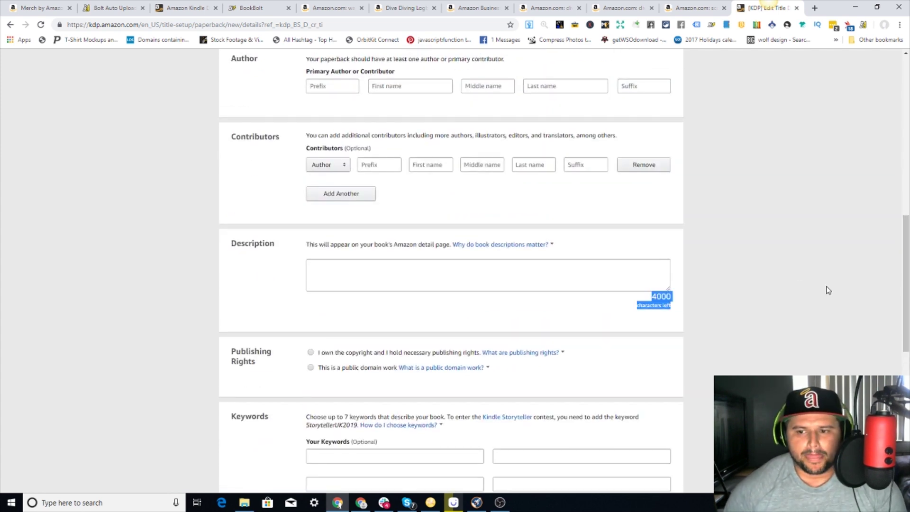
left_click_drag(906, 267, 907, 236)
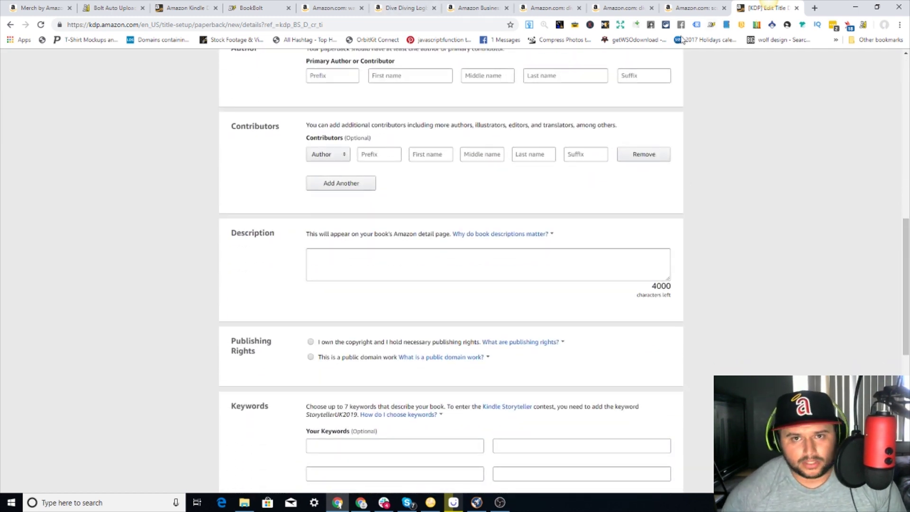
- Look through the open Amazon product and search pages for the diving log book results, checking back on the KDP form
left_click(404, 8)
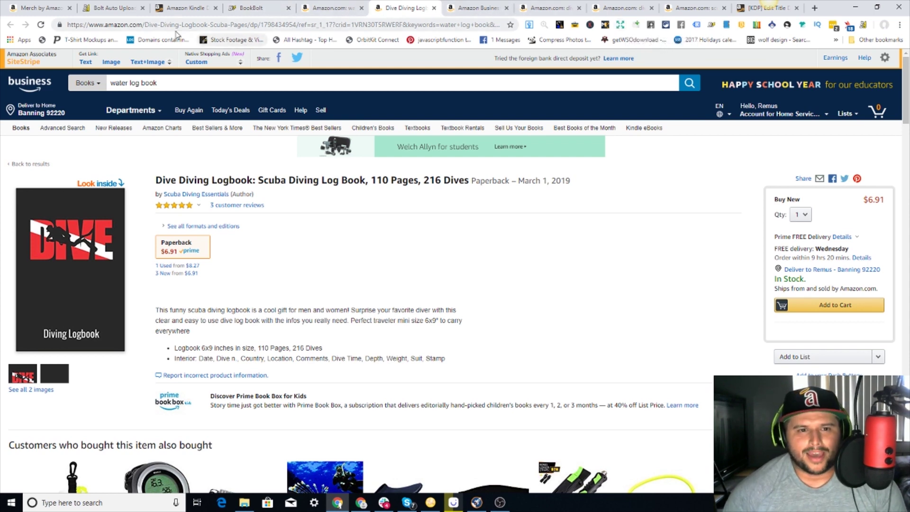
left_click(353, 8)
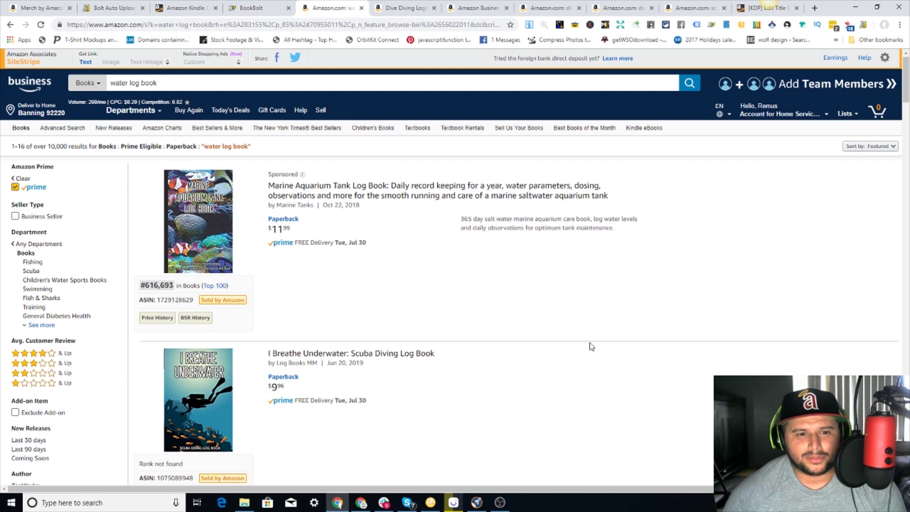
left_click(477, 8)
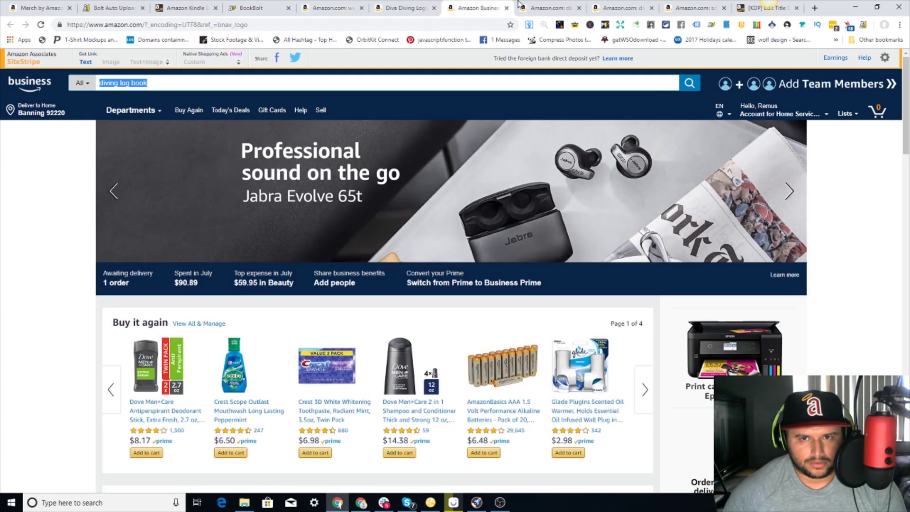
left_click(535, 5)
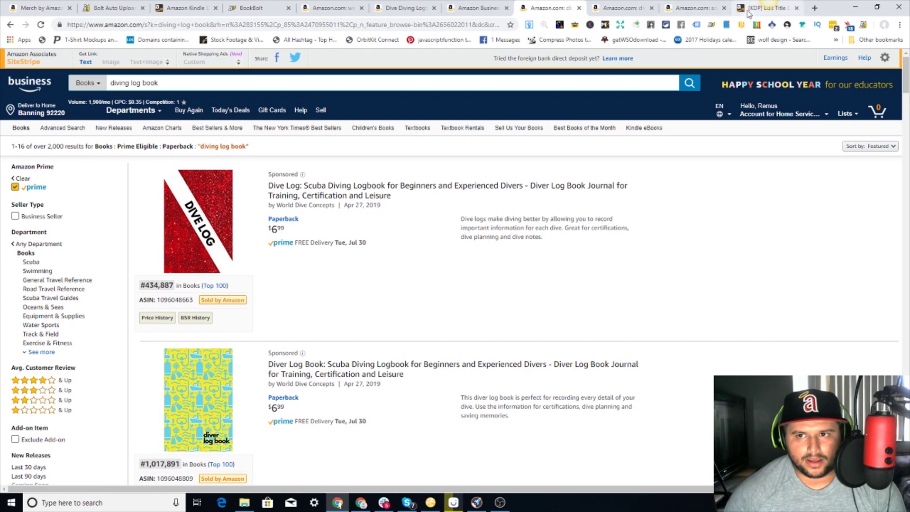
left_click(765, 8)
scroll(620, 306, "up", 10)
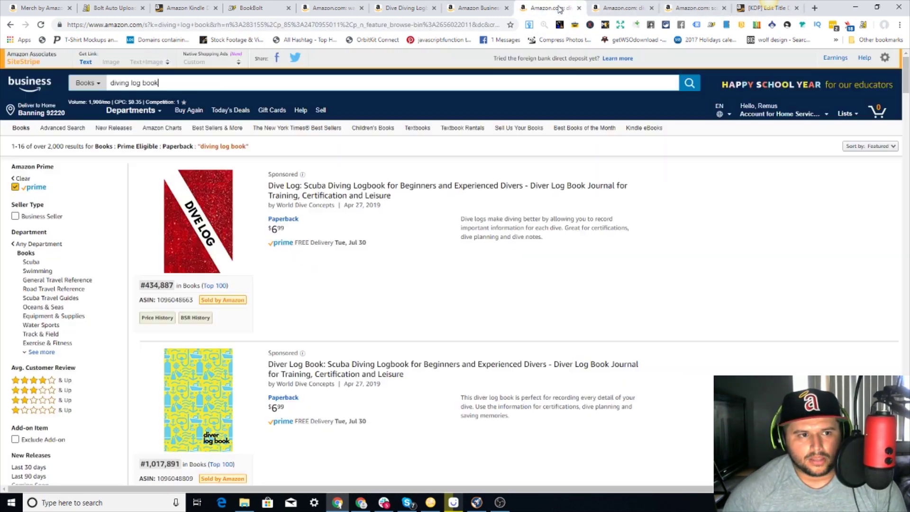
- Examine the titles, subtitles, covers and sales ranks of the paperbacks in the Amazon "diving log book" results
left_click(550, 8)
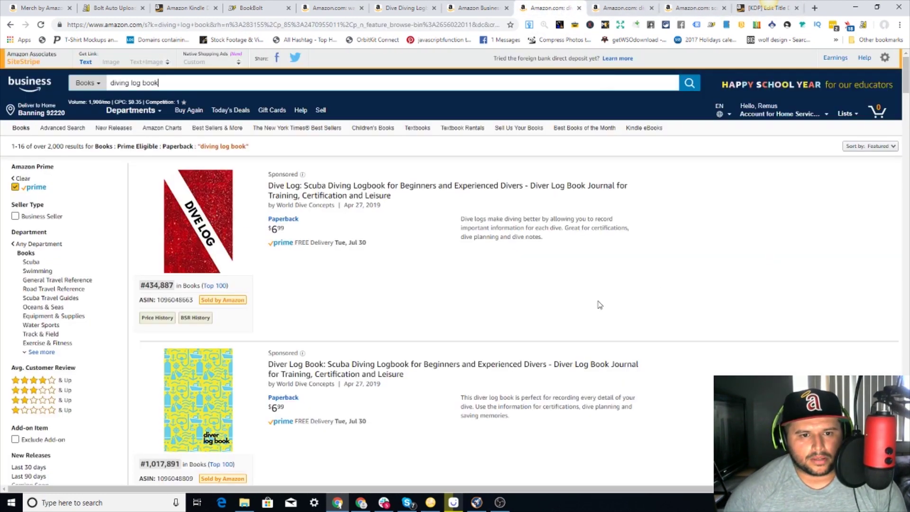
scroll(624, 235, "down", 2)
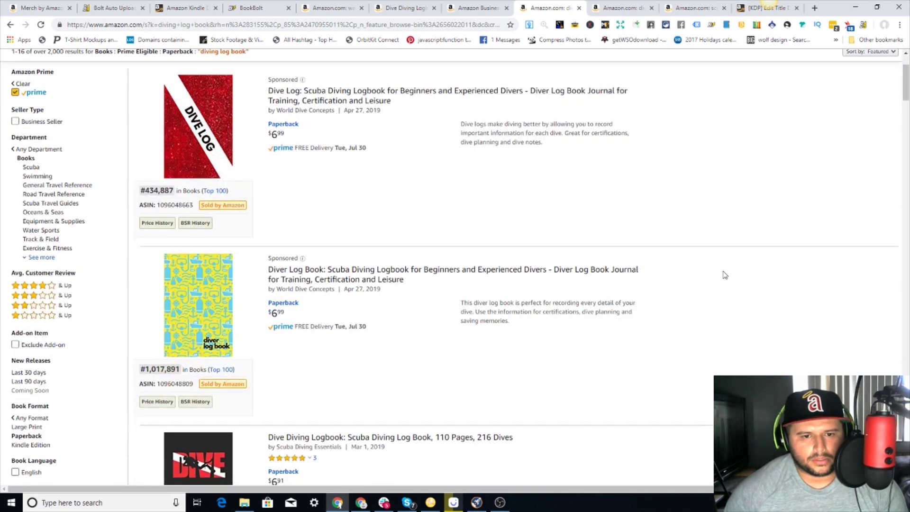
scroll(599, 319, "down", 2)
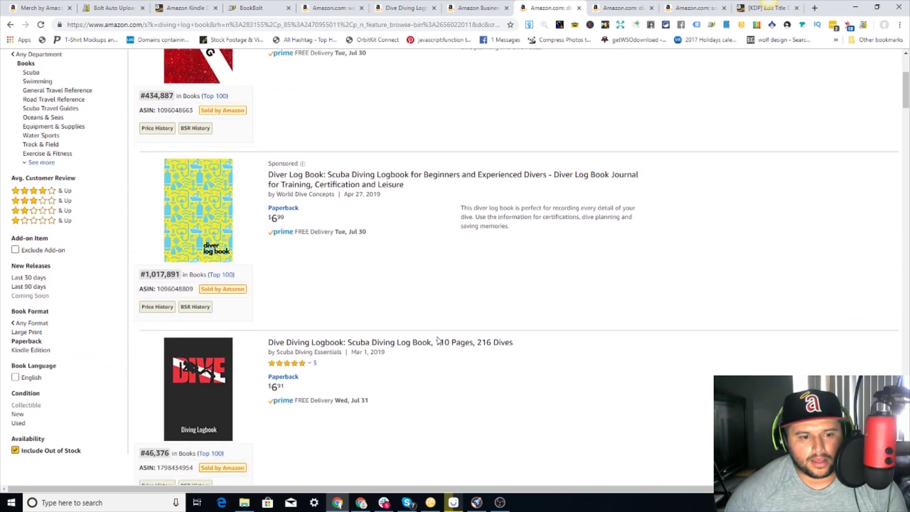
scroll(836, 284, "down", 4)
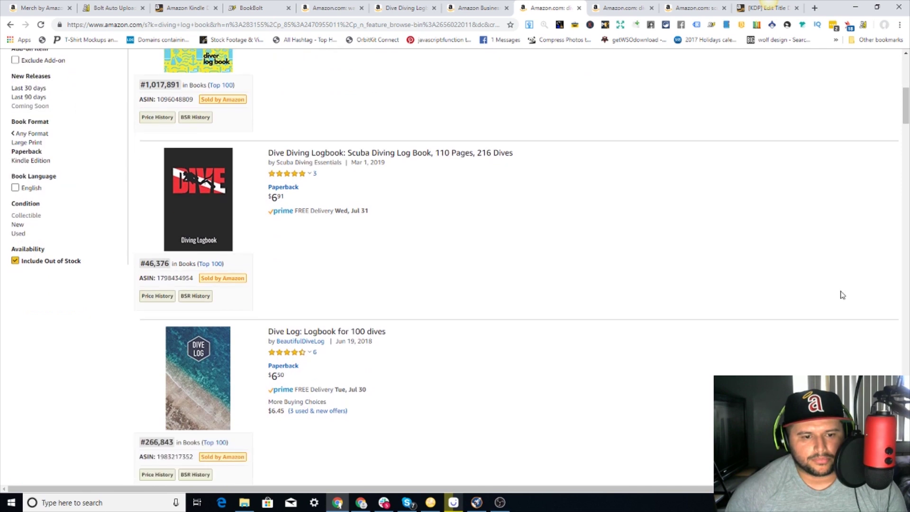
scroll(603, 360, "down", 3)
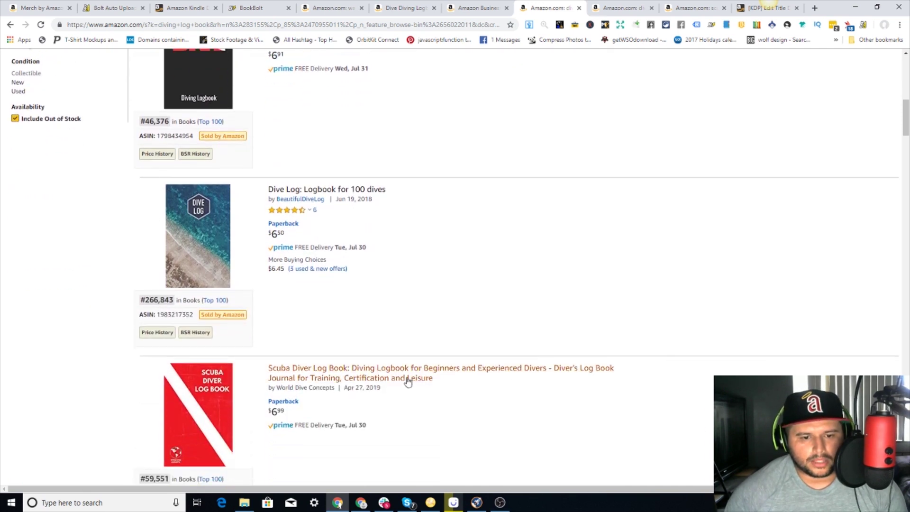
scroll(603, 374, "down", 3)
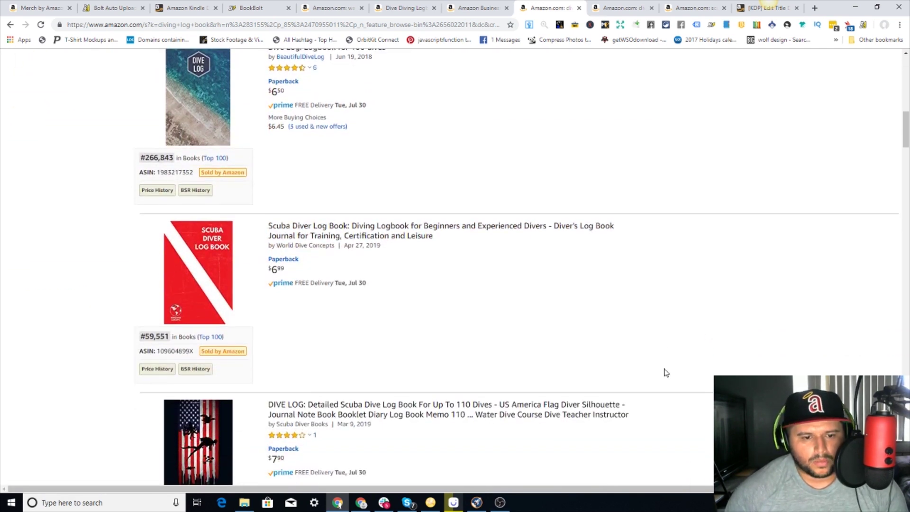
scroll(664, 372, "down", 1)
scroll(616, 233, "down", 4)
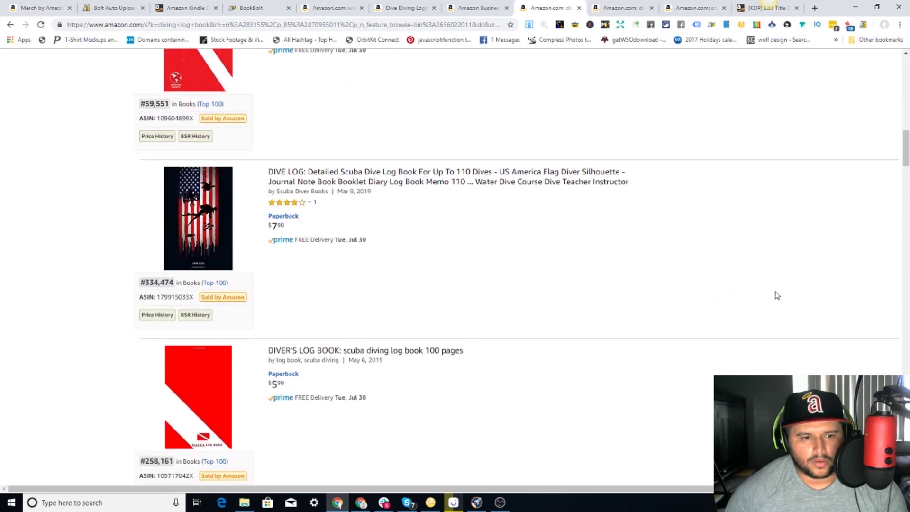
scroll(776, 295, "down", 2)
scroll(620, 297, "down", 1)
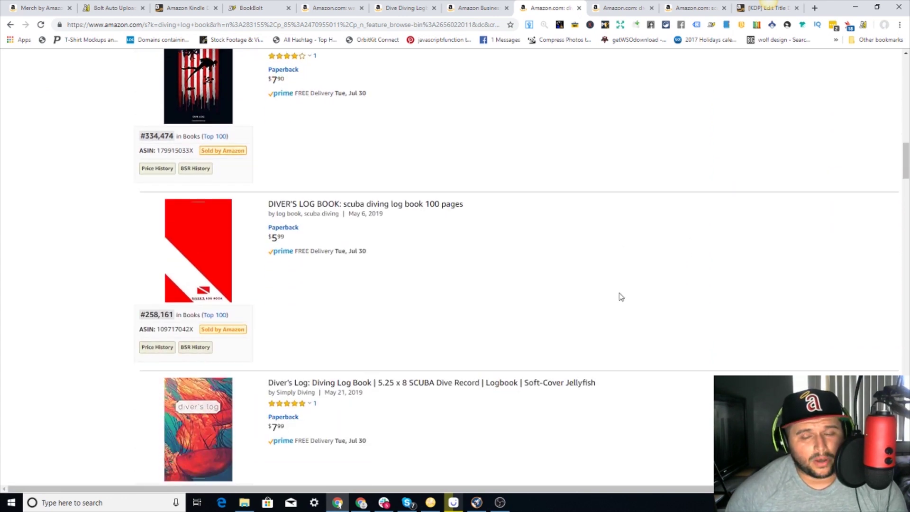
scroll(621, 297, "down", 2)
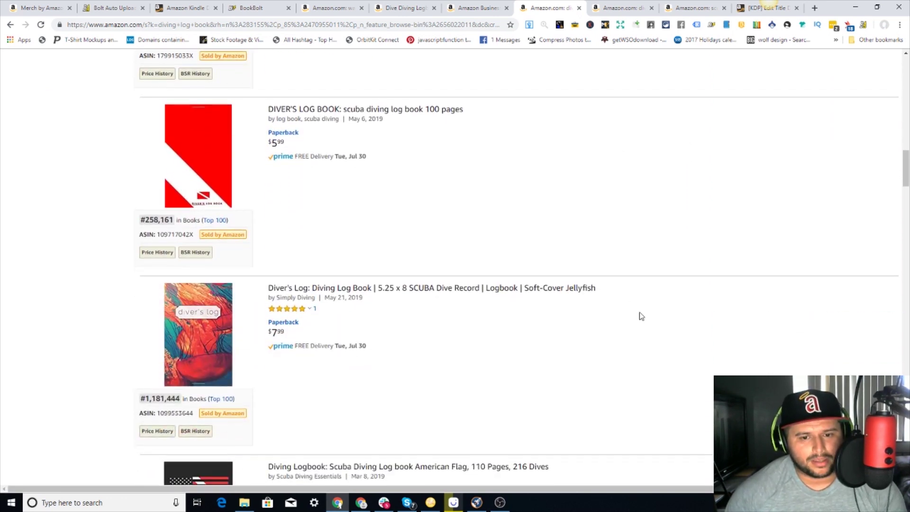
scroll(637, 314, "down", 6)
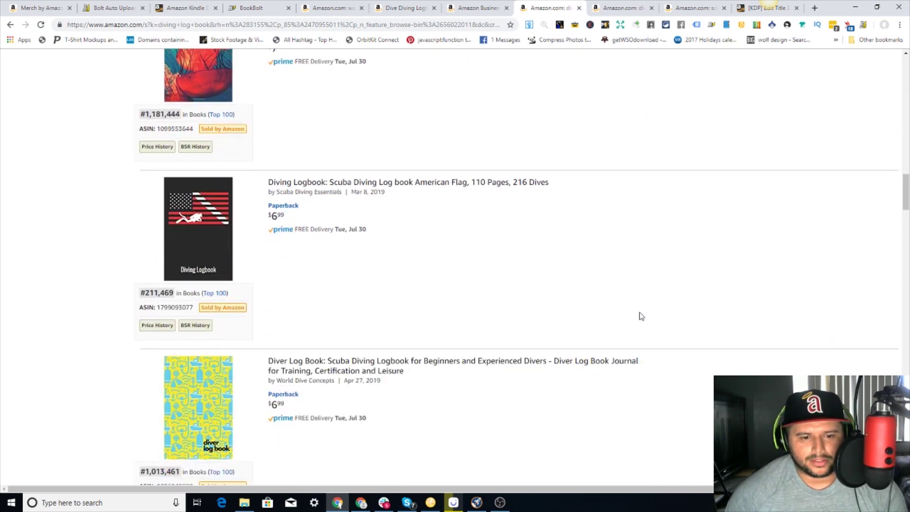
scroll(641, 315, "up", 12)
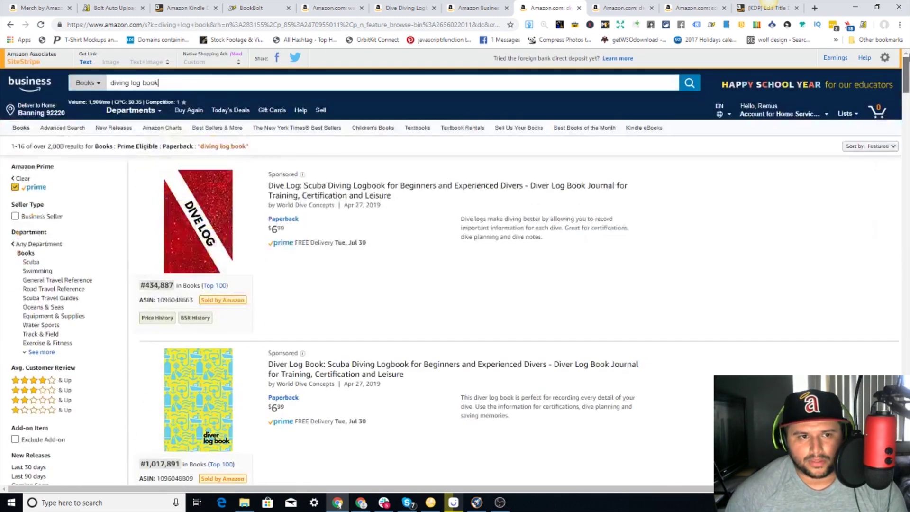
- Search Google for "diving log book" from the Amazon query and examine the Related Keywords and People Also Search For lists
left_click_drag(159, 84, 105, 86)
key("ctrl+c")
right_click(133, 86)
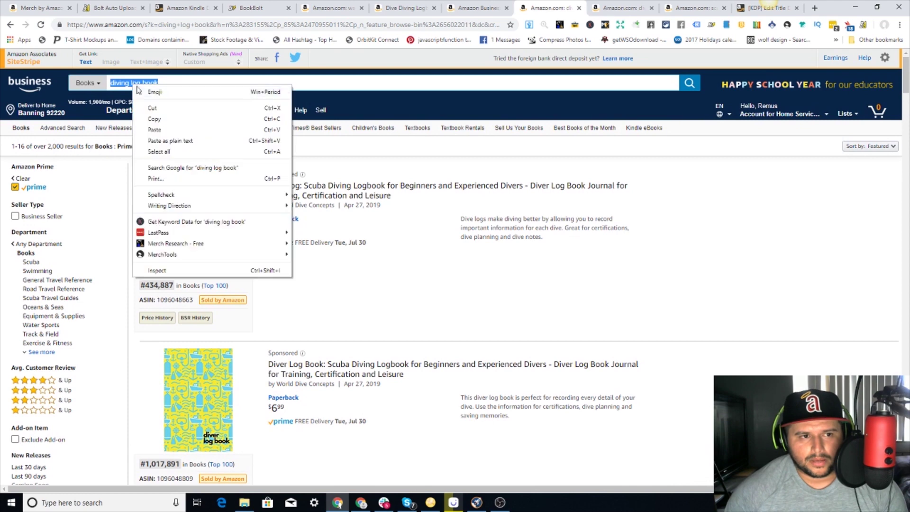
left_click(175, 168)
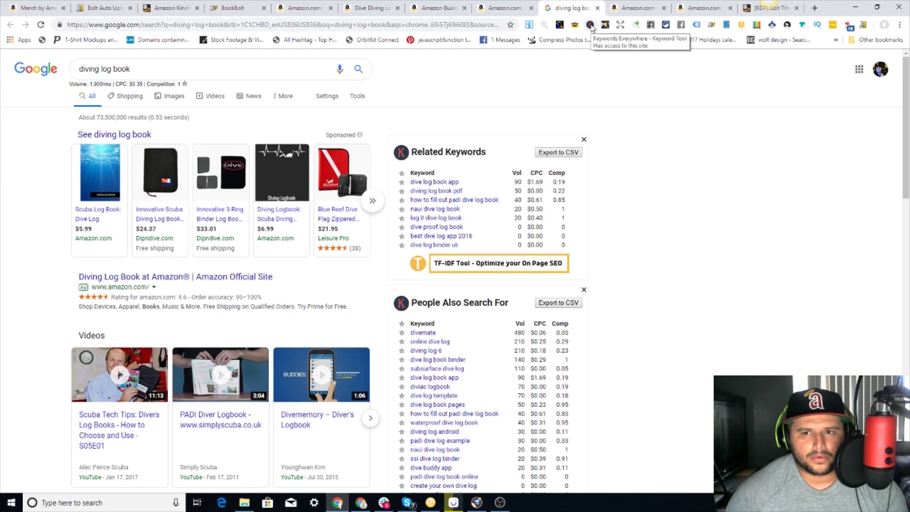
scroll(723, 205, "down", 1)
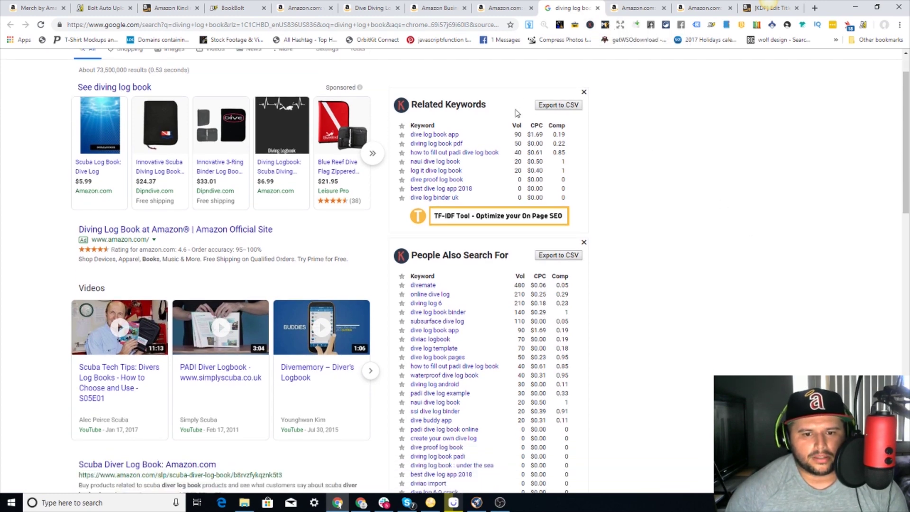
scroll(454, 127, "down", 1)
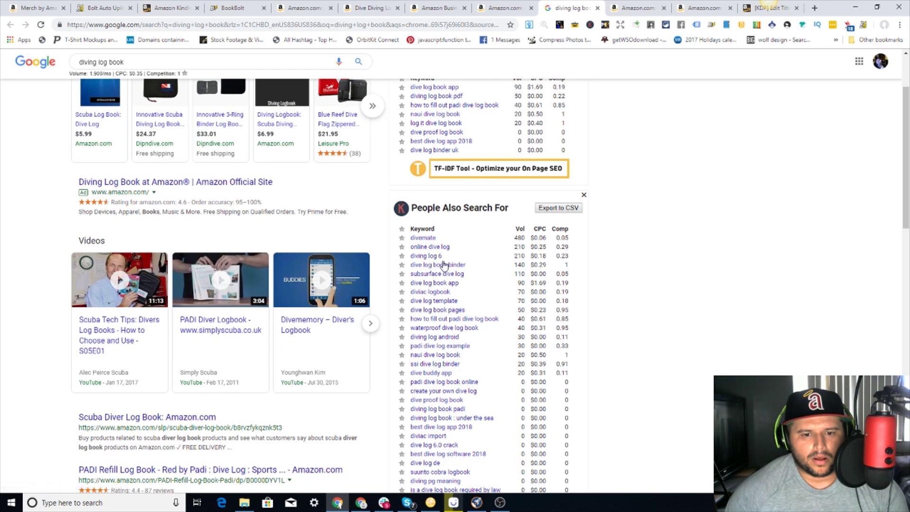
scroll(441, 381, "down", 2)
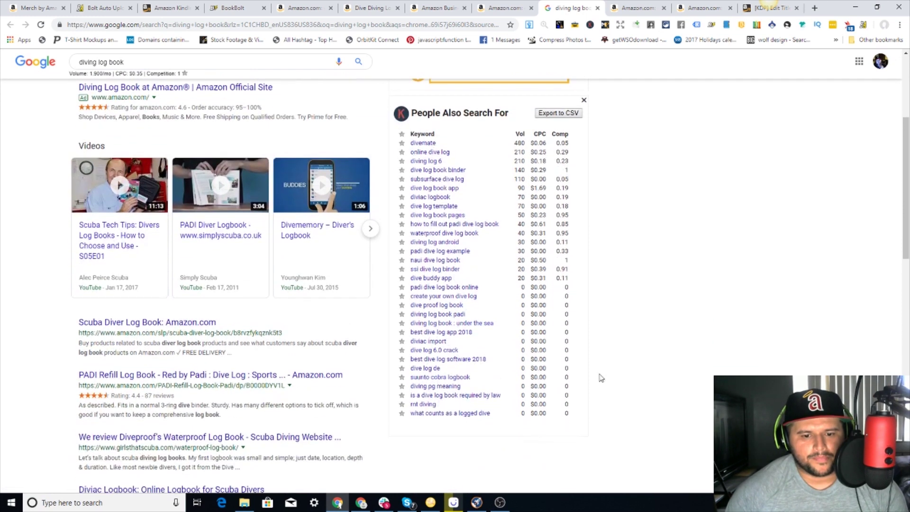
- Go through the Google keyword lists again and on to the searches related to "diving log book" at the end of the results
scroll(455, 298, "up", 4)
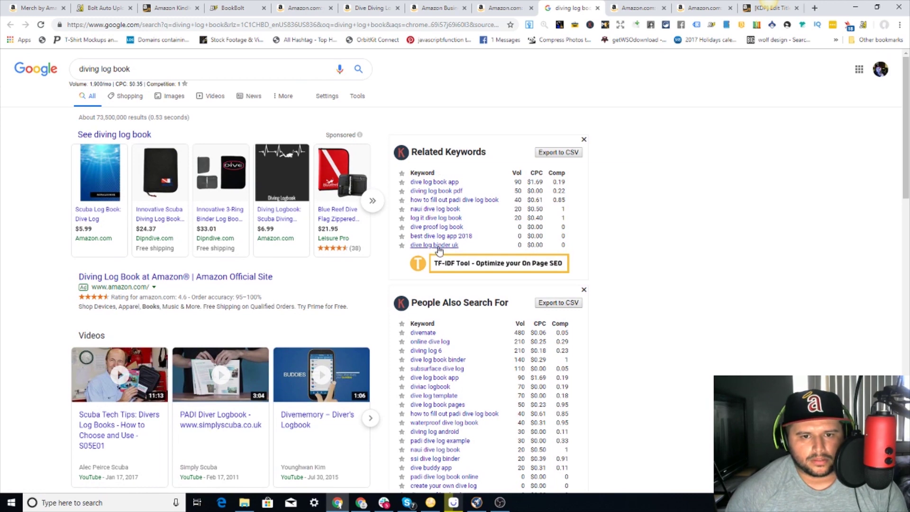
scroll(447, 198, "down", 1)
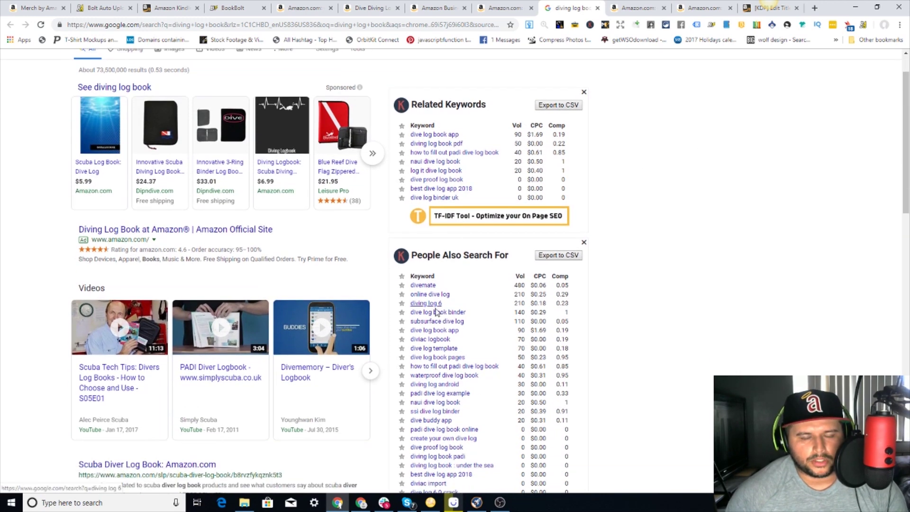
scroll(738, 351, "down", 10)
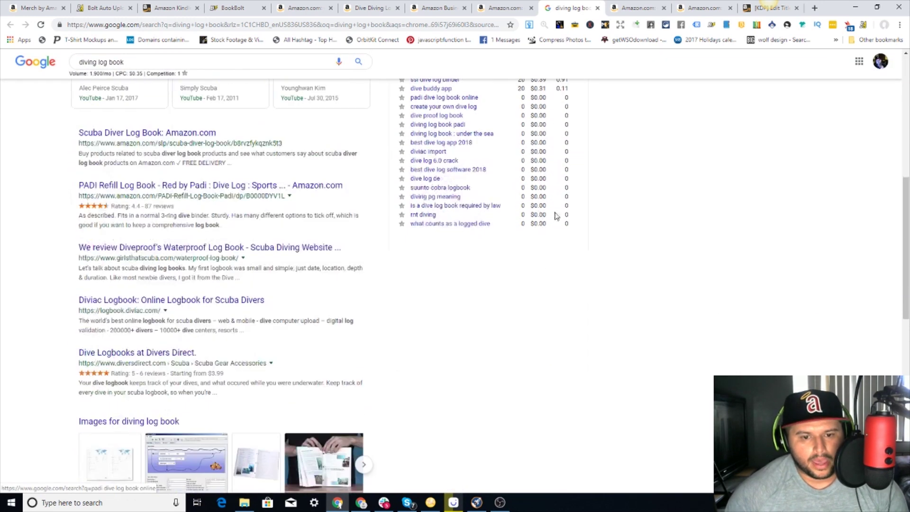
scroll(529, 241, "down", 7)
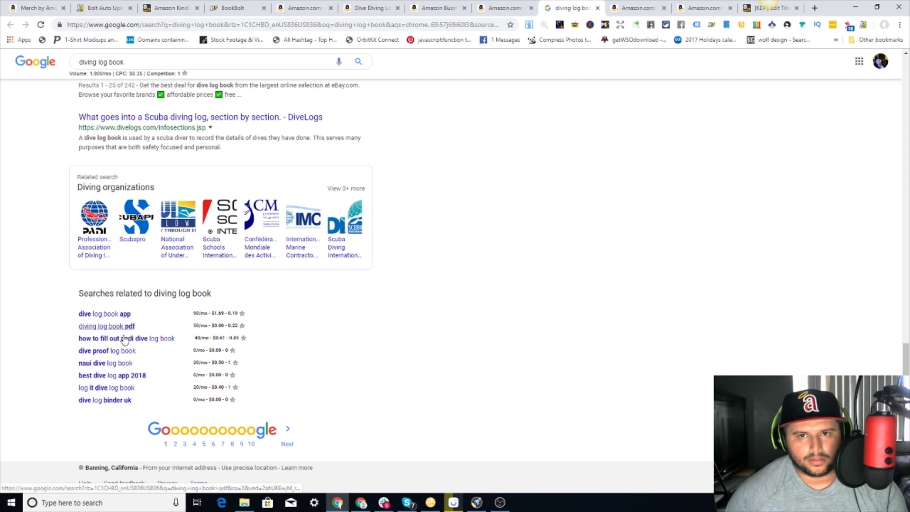
- Switch to Publisher Rocket and run a book keyword search for "diving log book"
mouse_move(478, 505)
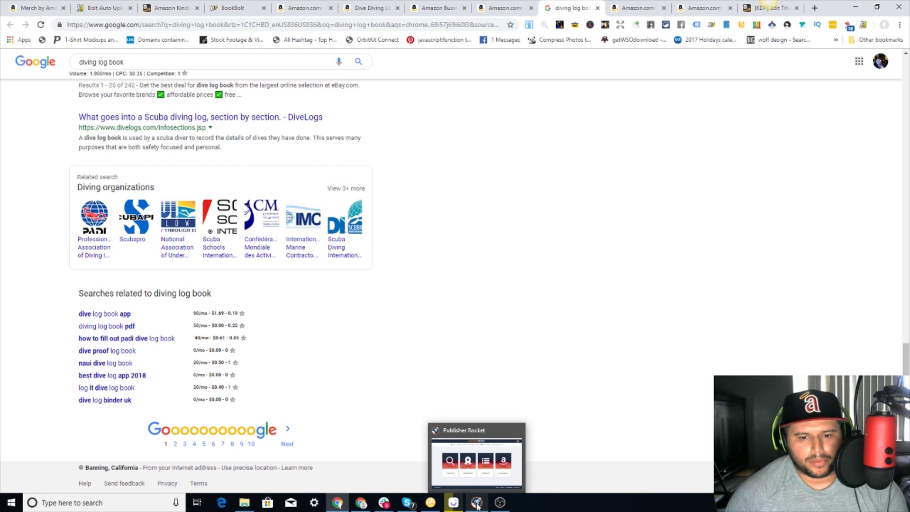
left_click(478, 505)
left_click(257, 264)
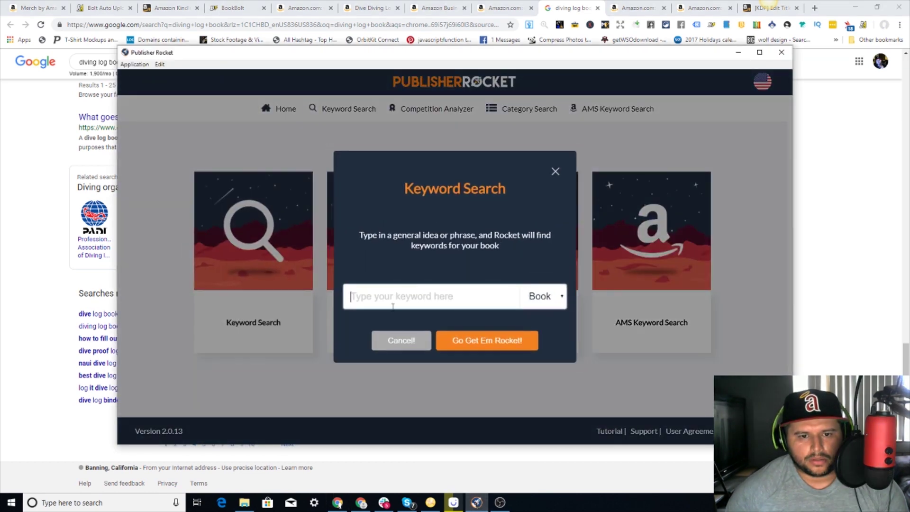
key("ctrl+v")
left_click(477, 344)
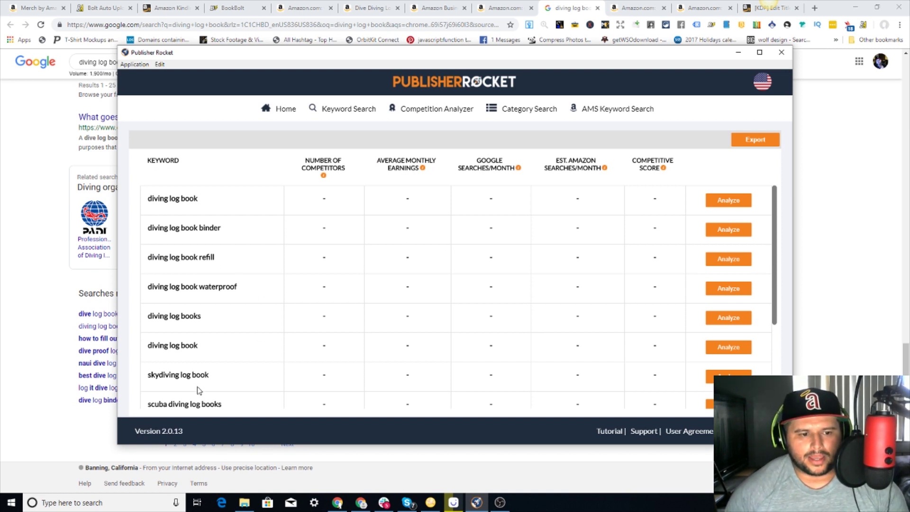
- Look through the suggested diving log book keywords, highlighting "skydiving log book" in the list
scroll(198, 389, "down", 2)
triple_click(153, 278)
key("ctrl+c")
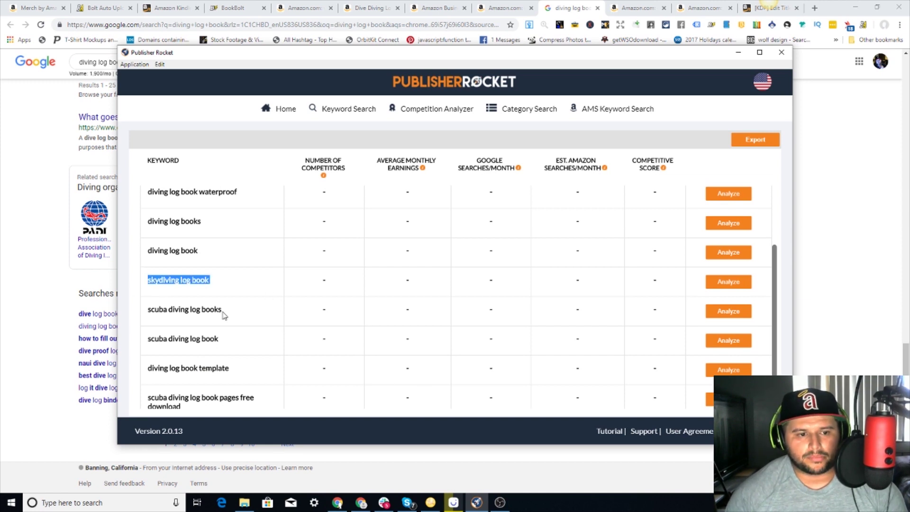
scroll(321, 364, "up", 2)
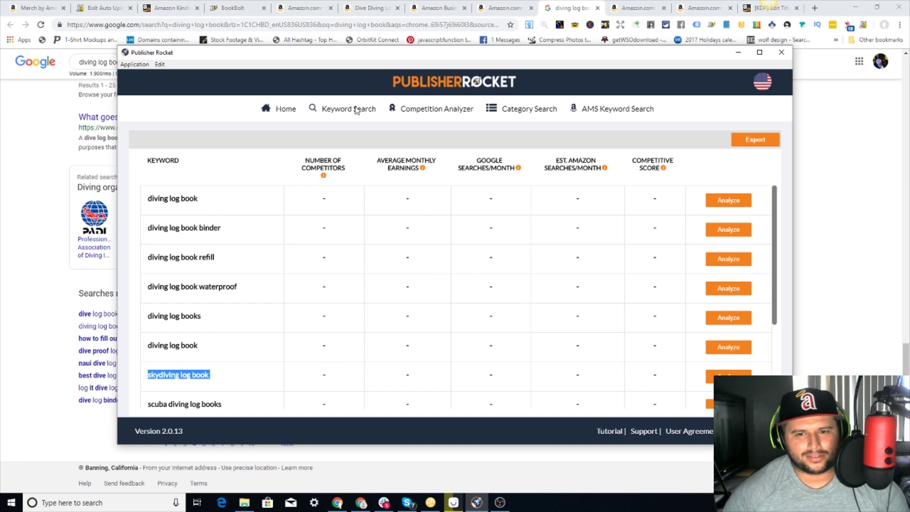
scroll(312, 298, "down", 2)
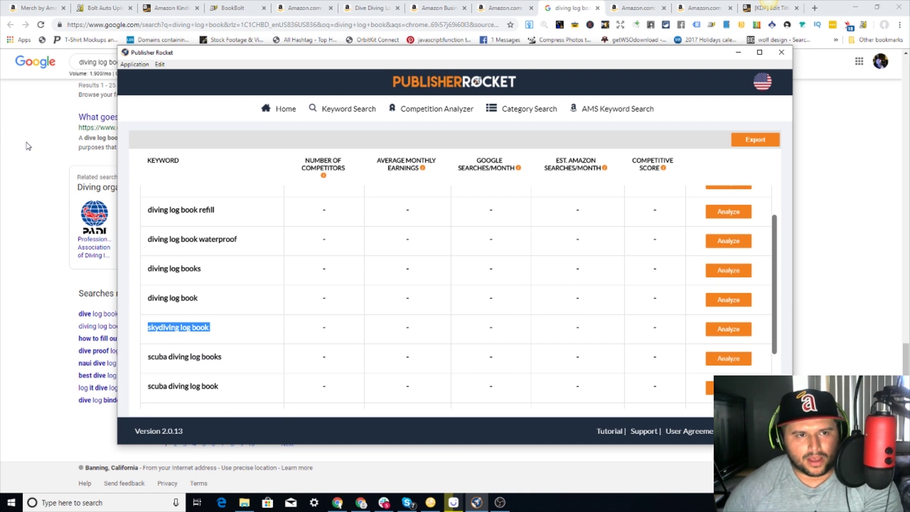
- Return to the KDP paperback details in the browser and change the book title to "Scuba Diving Log Book"
left_click(38, 159)
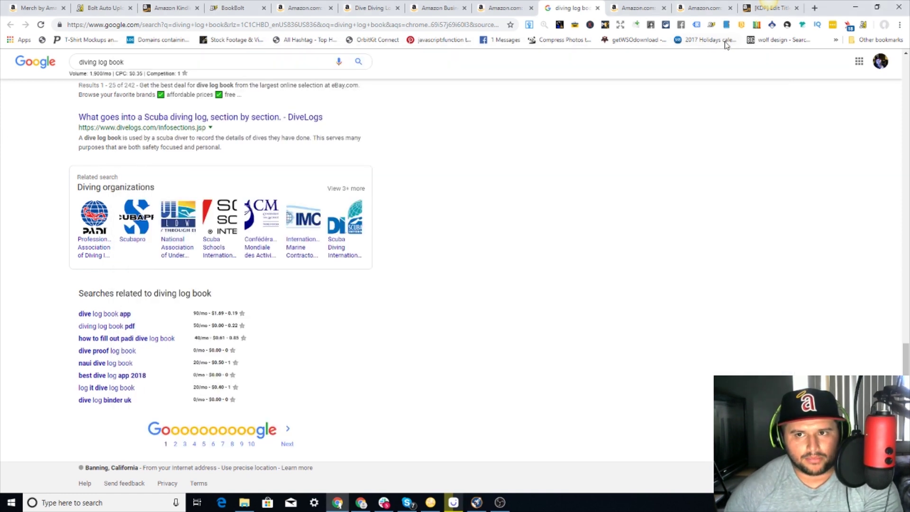
left_click(770, 8)
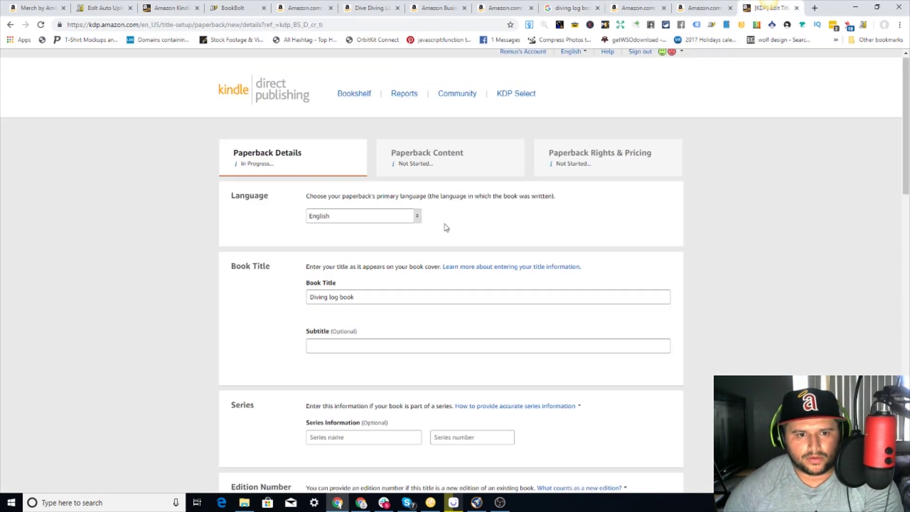
left_click(309, 297)
type("Scuba")
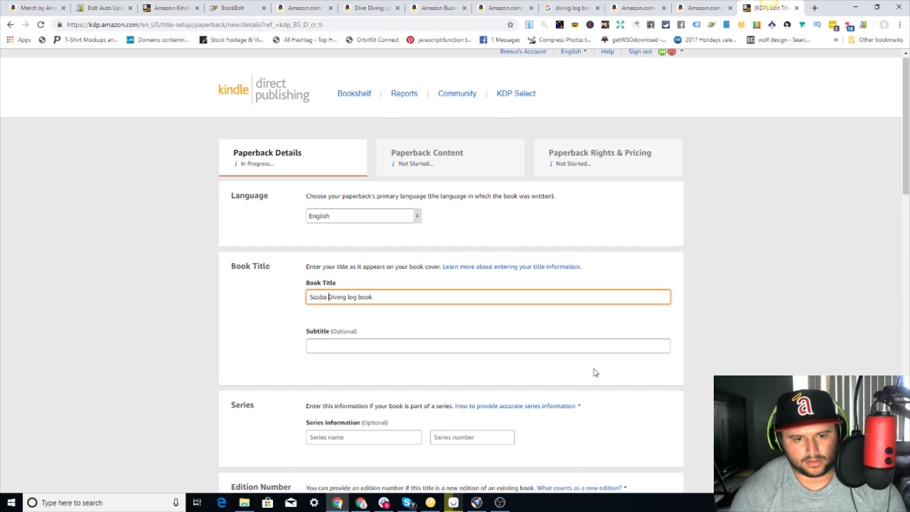
key("shift+End")
key("Left")
type("L")
key("Delete")
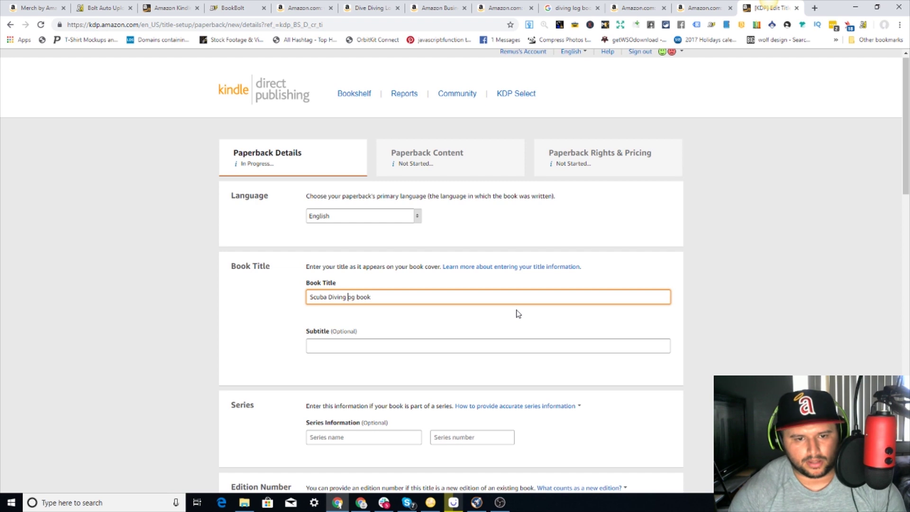
type("L")
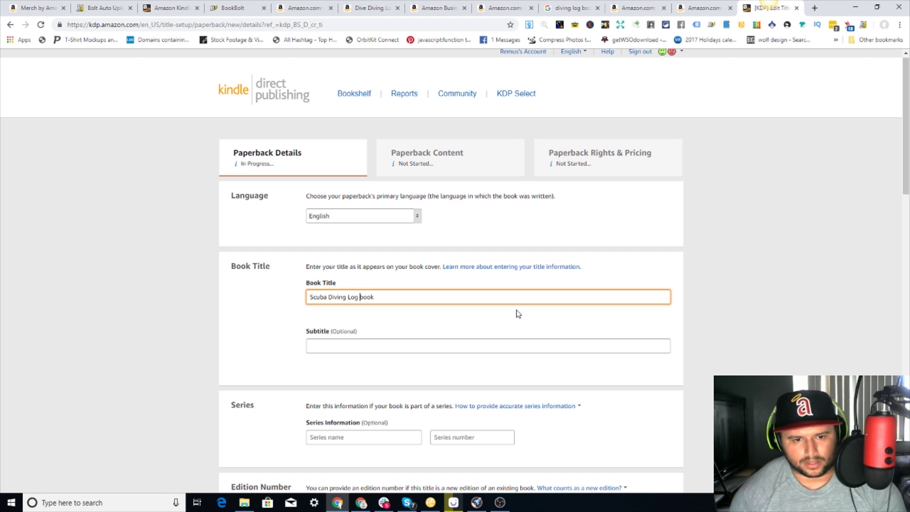
left_click(692, 140)
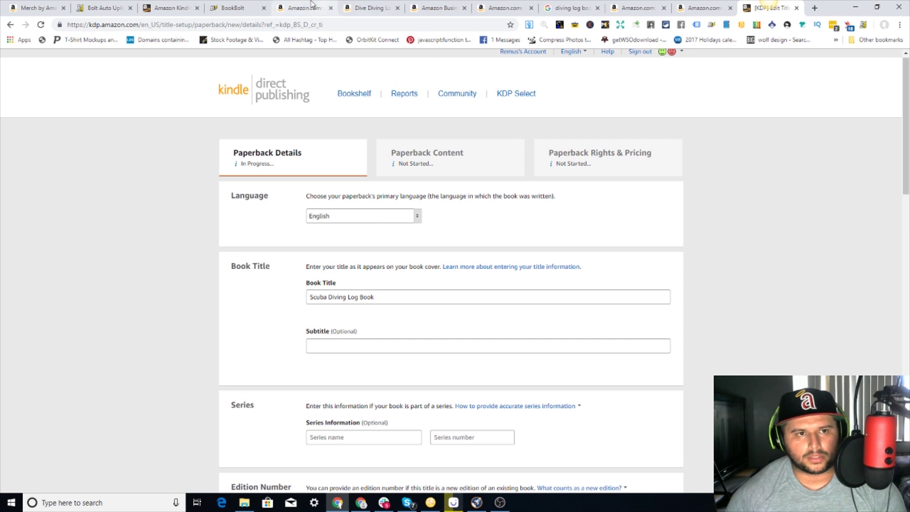
- Search BookBolt products for "diving log book" in the Notebook category and check which other categories are offered
left_click(227, 7)
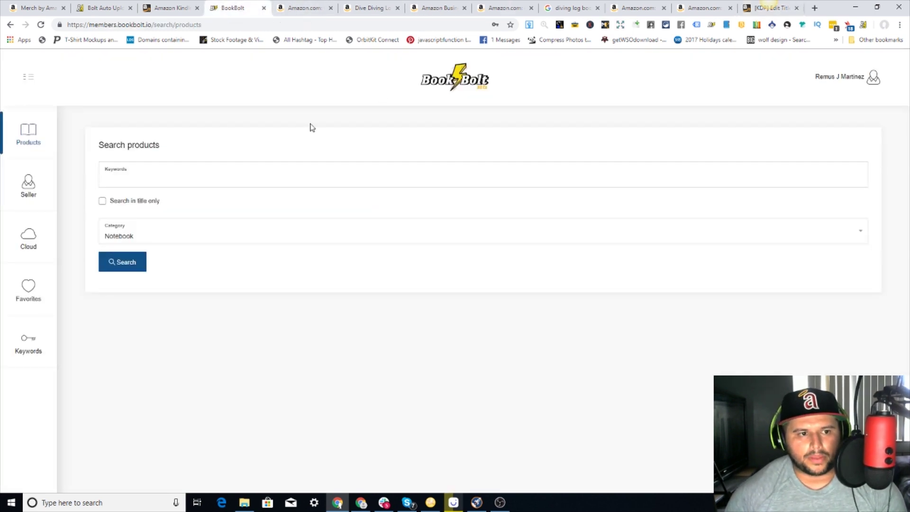
left_click(153, 176)
key("ctrl+v")
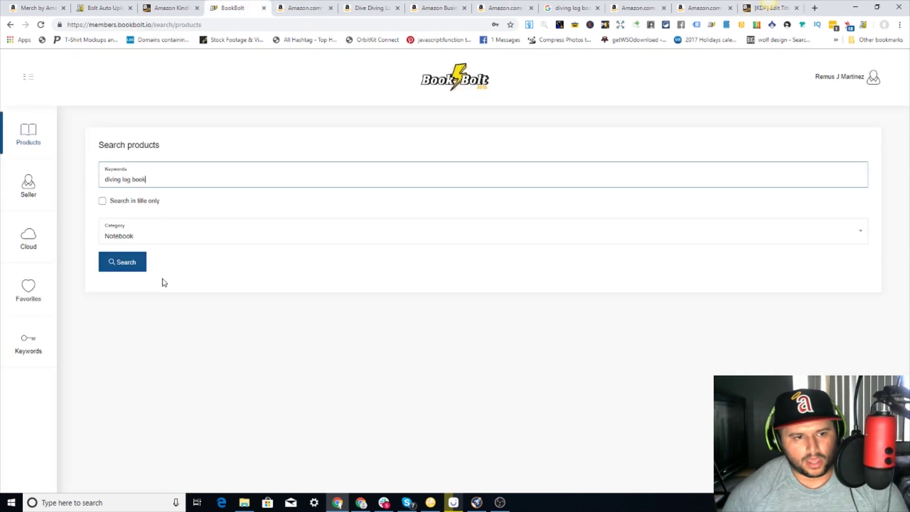
left_click(122, 260)
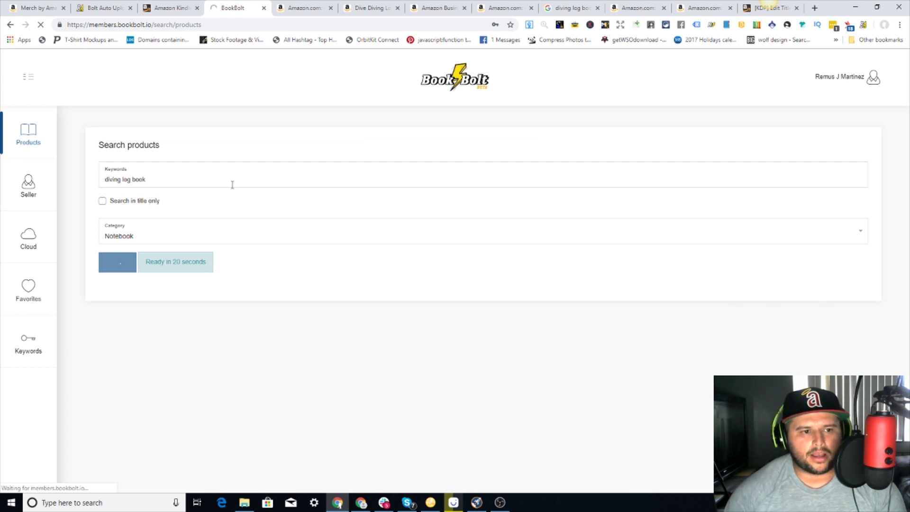
left_click(273, 244)
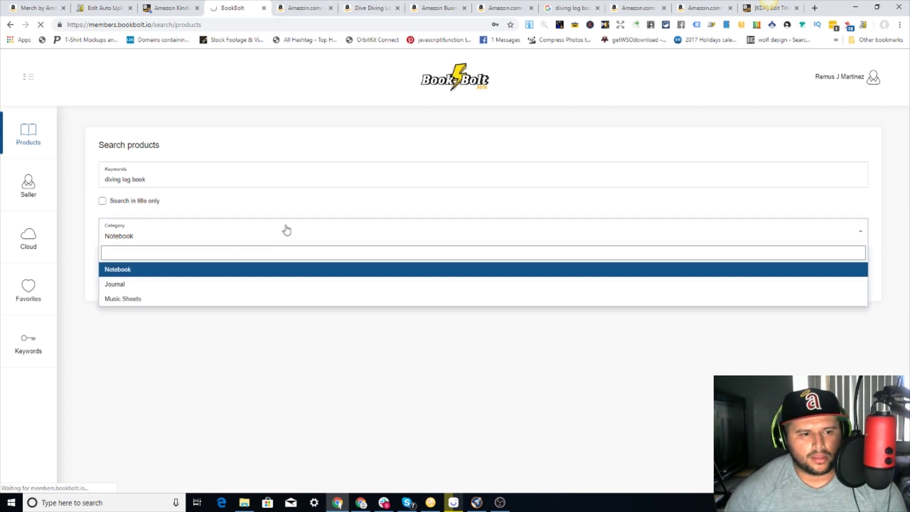
left_click(276, 137)
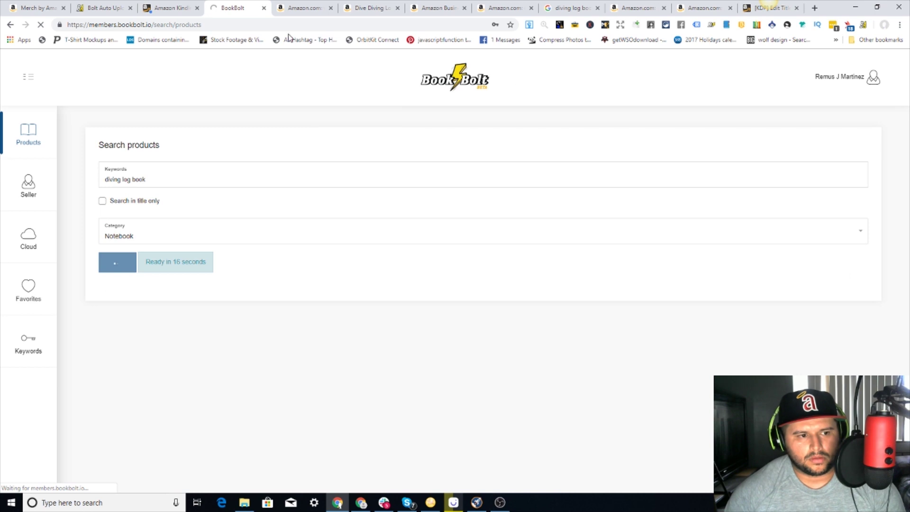
- Look over the Amazon "water log book" results, the Dive Diving Logbook product page and Google's People Also Search For keywords
left_click(299, 8)
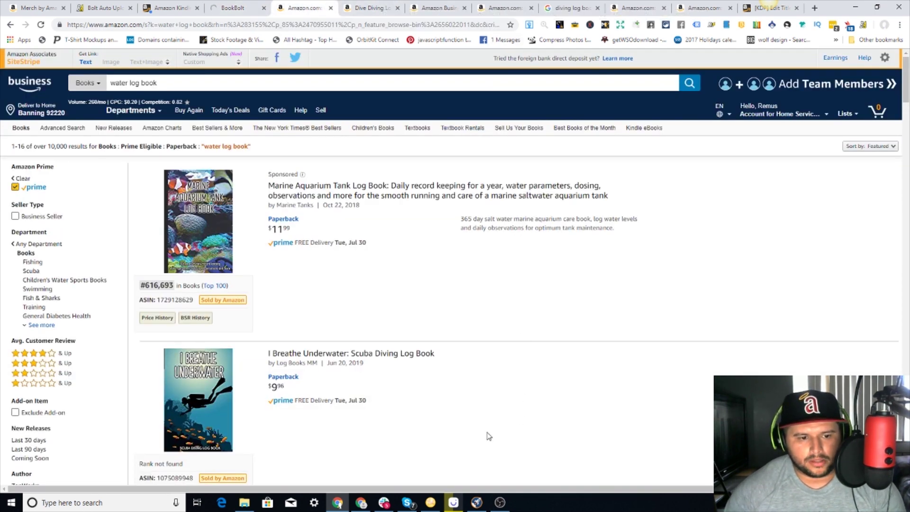
scroll(490, 445, "down", 2)
scroll(545, 450, "down", 1)
left_click(376, 8)
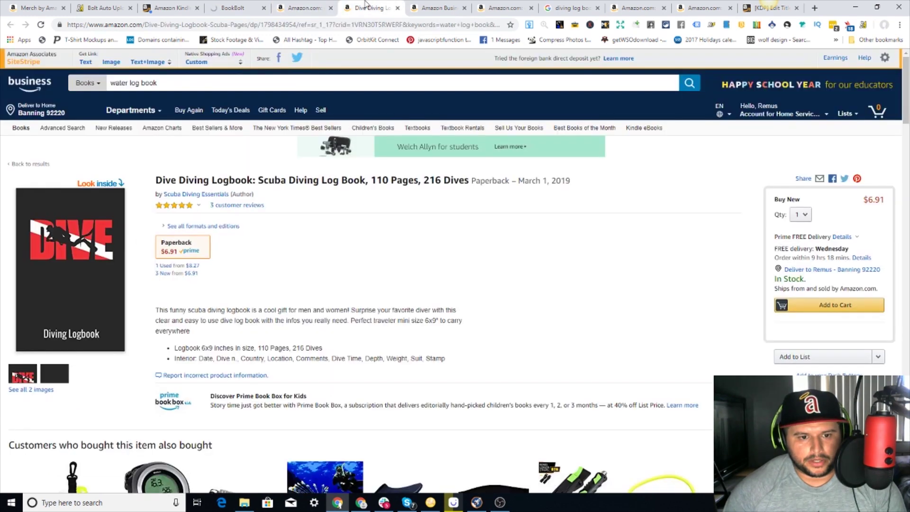
scroll(497, 277, "down", 2)
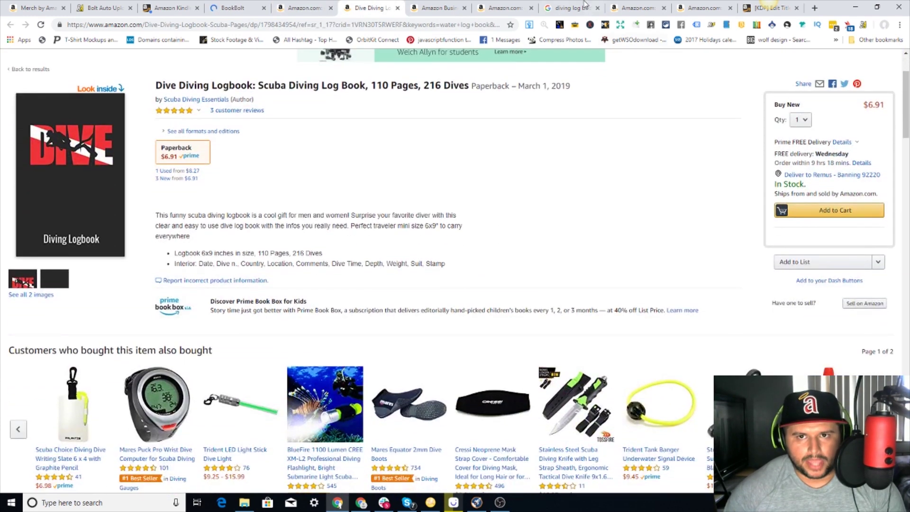
left_click(583, 5)
scroll(360, 421, "up", 15)
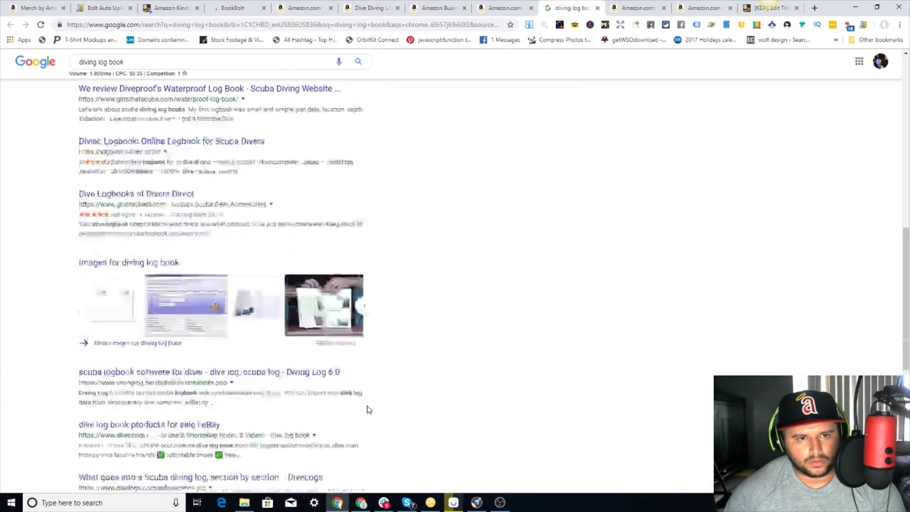
scroll(454, 315, "down", 2)
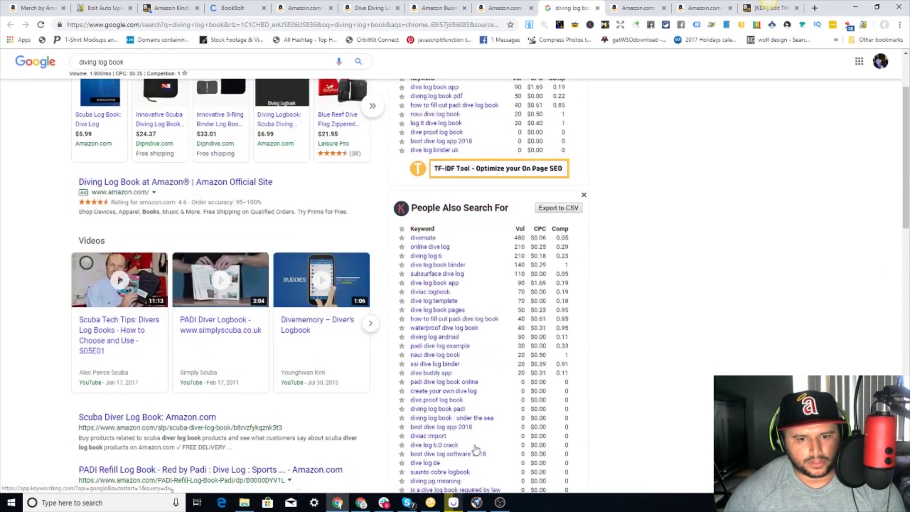
scroll(471, 391, "down", 2)
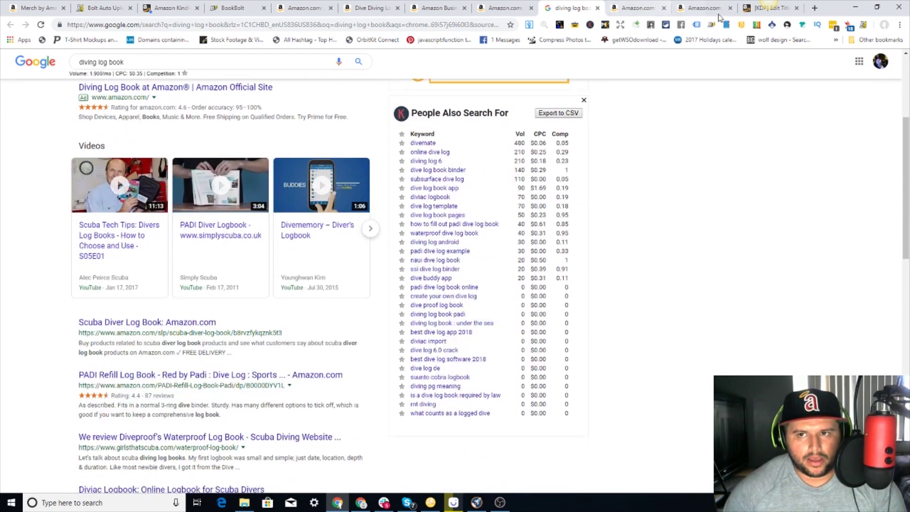
- Return to the KDP paperback details form and enter "scuba" as the first keyword
left_click(763, 8)
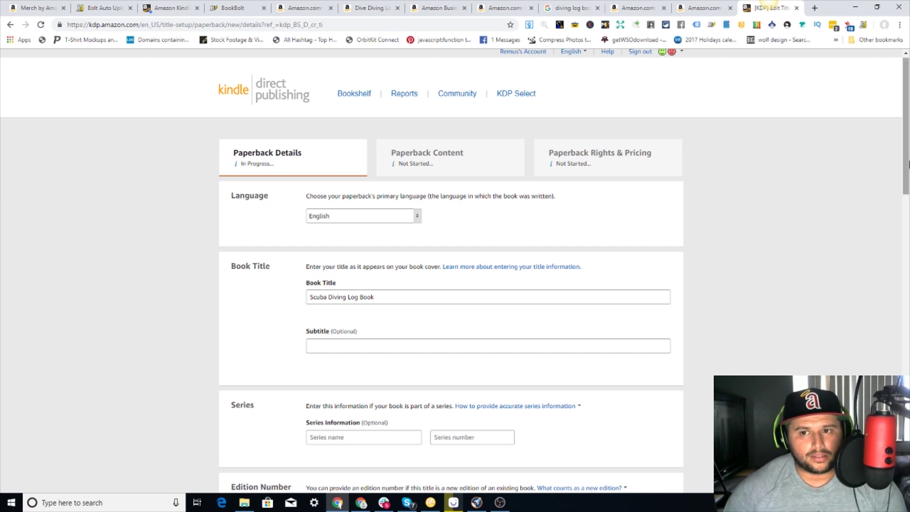
left_click_drag(907, 165, 903, 222)
scroll(907, 199, "down", 1)
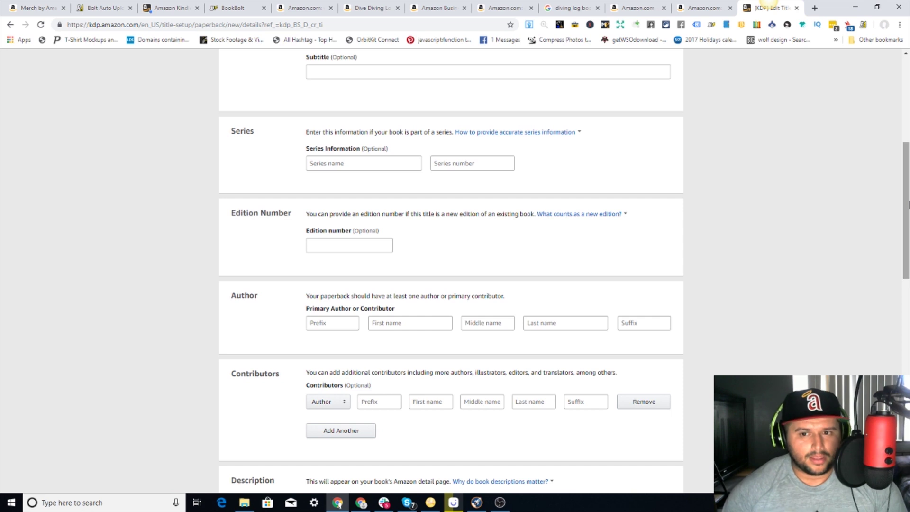
left_click_drag(908, 203, 907, 174)
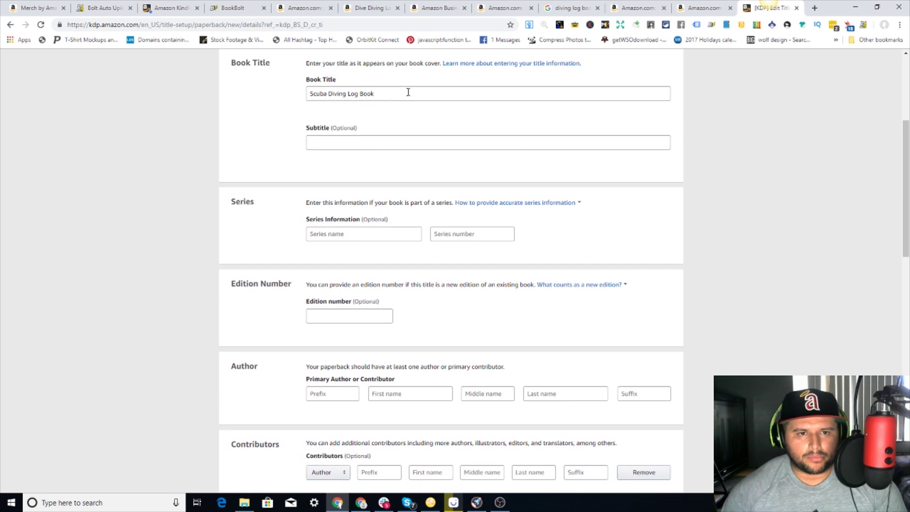
scroll(507, 234, "down", 6)
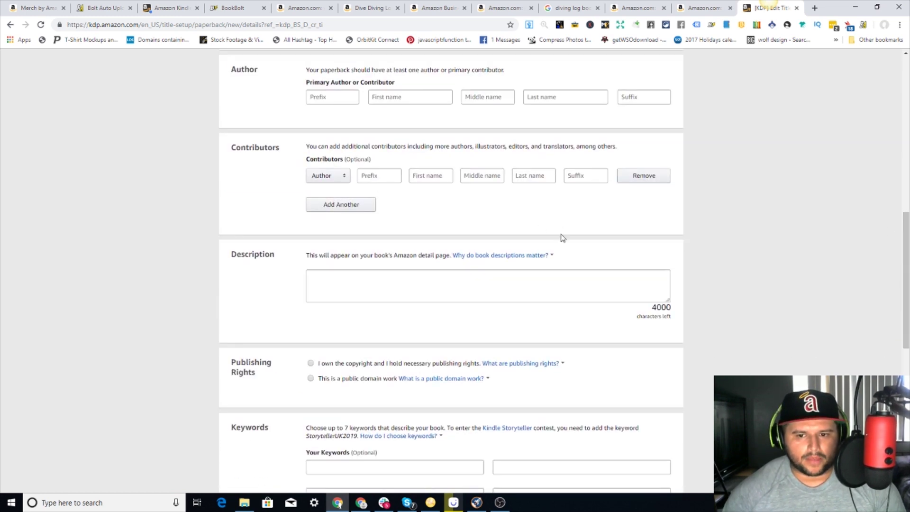
left_click(528, 281)
scroll(798, 268, "down", 4)
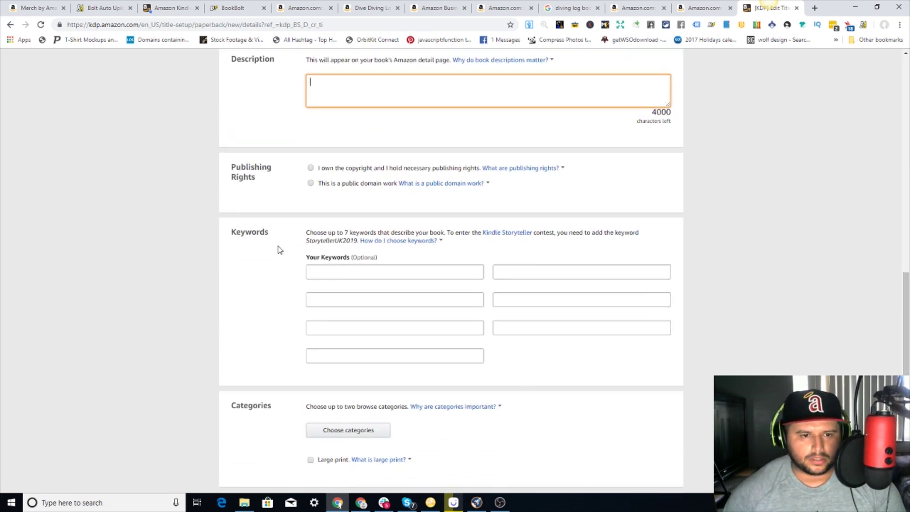
left_click(379, 272)
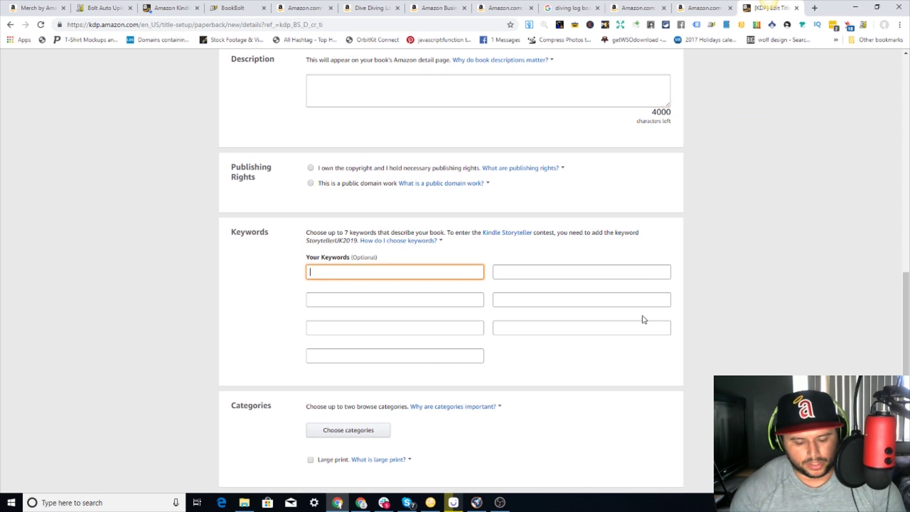
key("BackSpace")
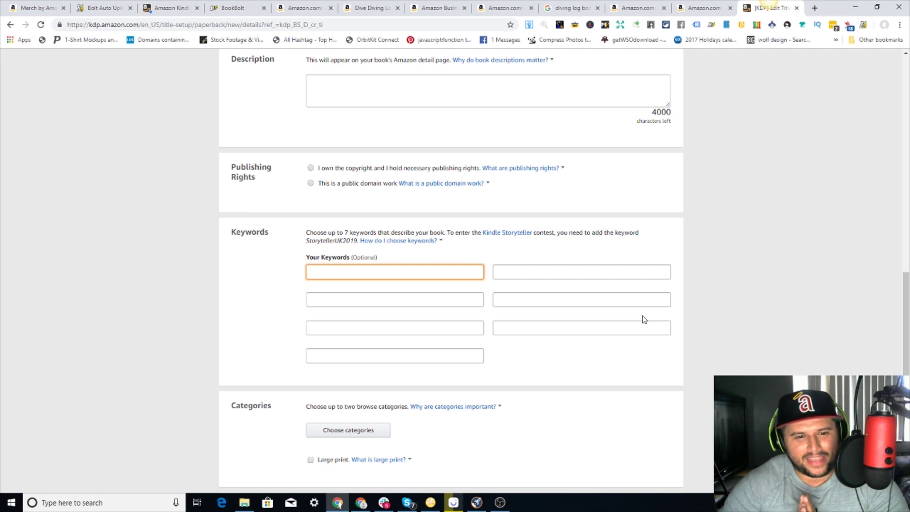
type("scuba")
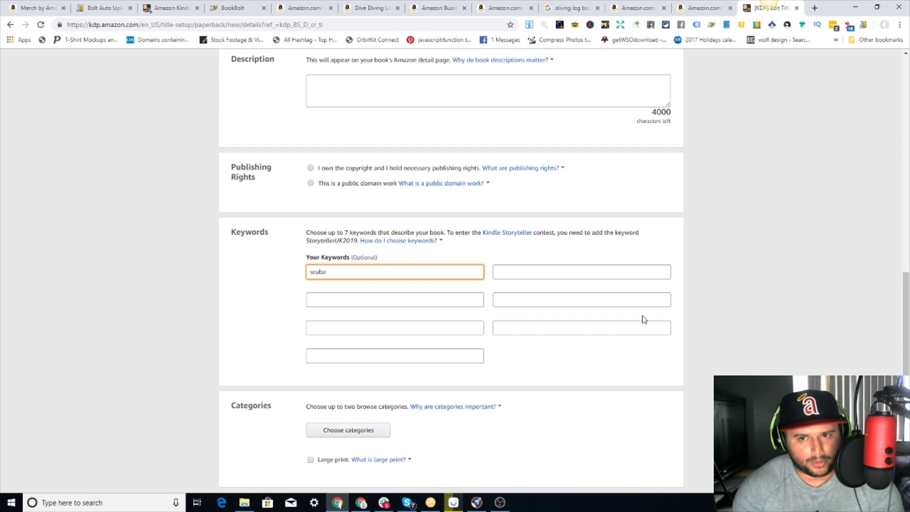
- Replace the first keyword with "swimming Snorkeling", correcting the misspelled second word with the suggested spelling
key("BackSpace")
key("BackSpace")
key("BackSpace")
key("BackSpace")
key("BackSpace")
type("swimming")
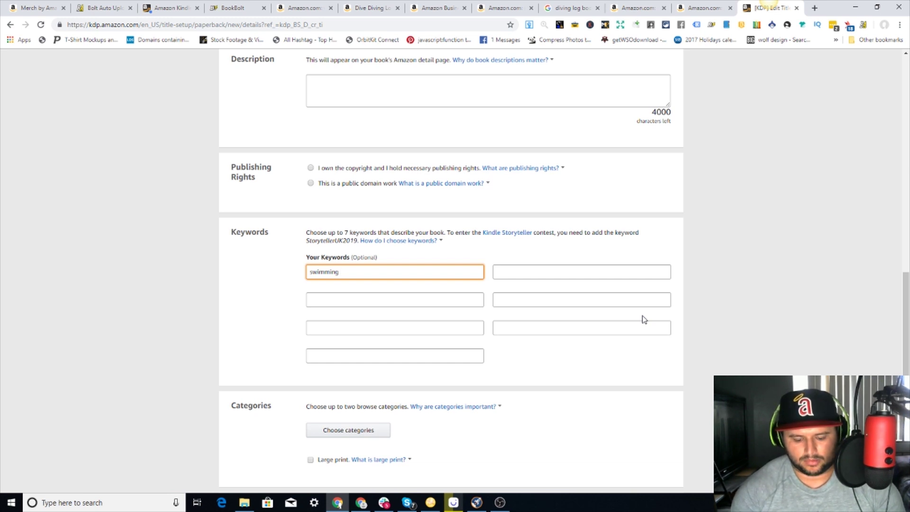
type("S")
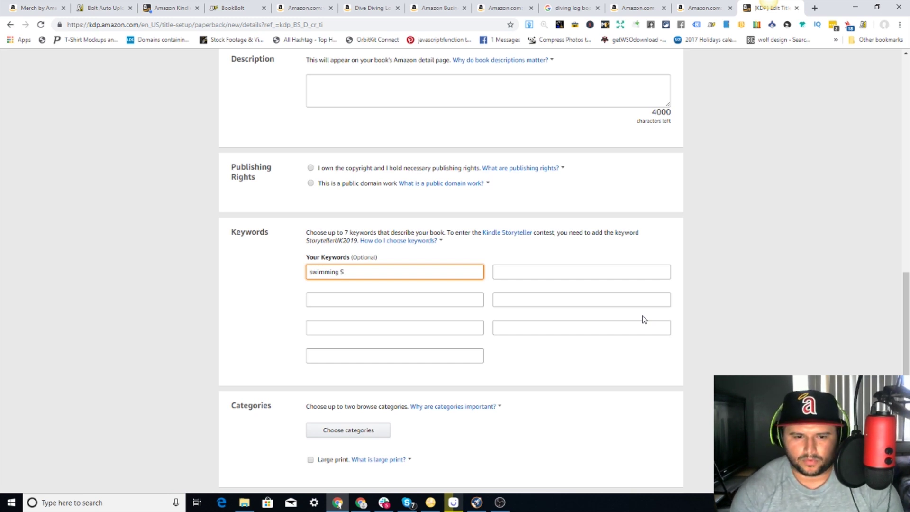
type("no")
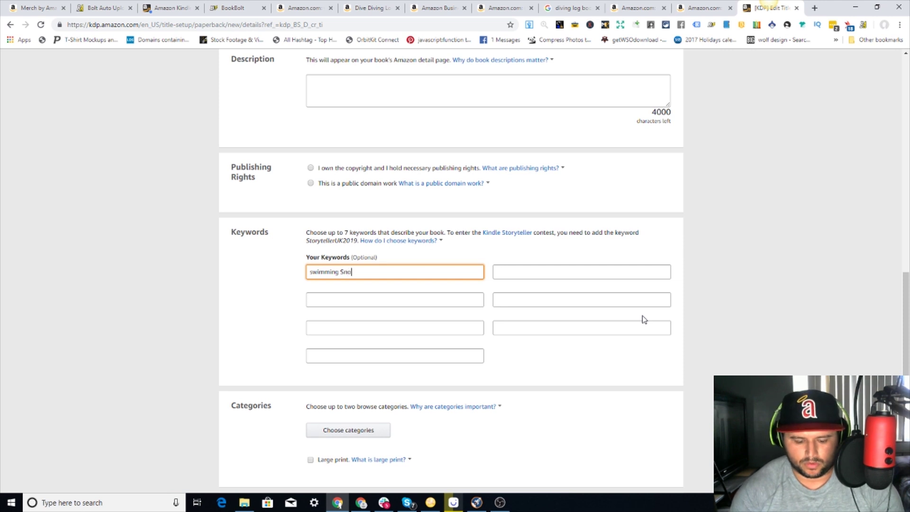
type("rkrling")
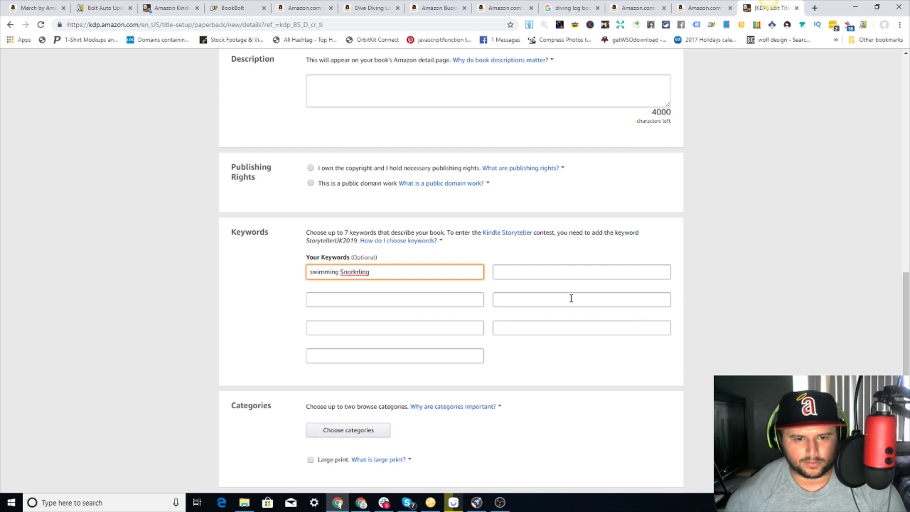
right_click(364, 273)
left_click(388, 283)
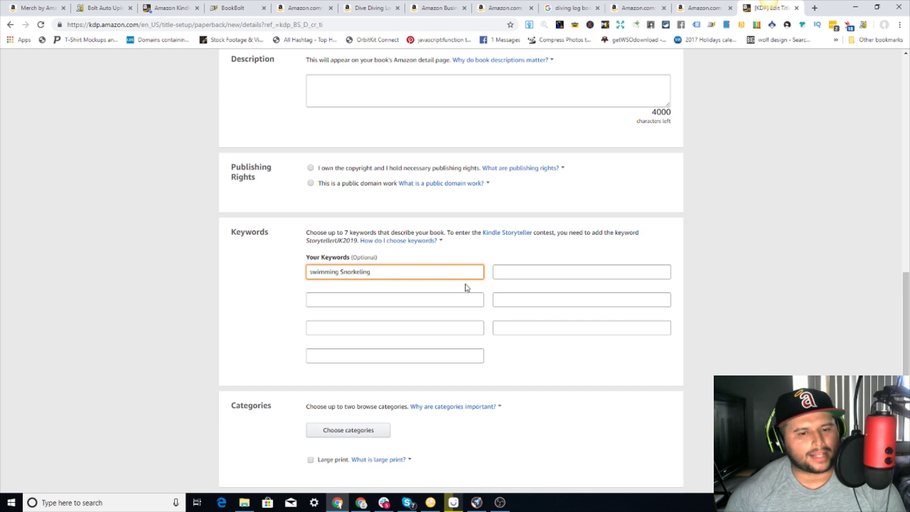
left_click(364, 300)
left_click(375, 328)
left_click(376, 356)
key("shift+Tab")
key("shift+Tab")
key("shift+Tab")
key("shift+Tab")
key("shift+Tab")
key("shift+Tab")
key("Tab")
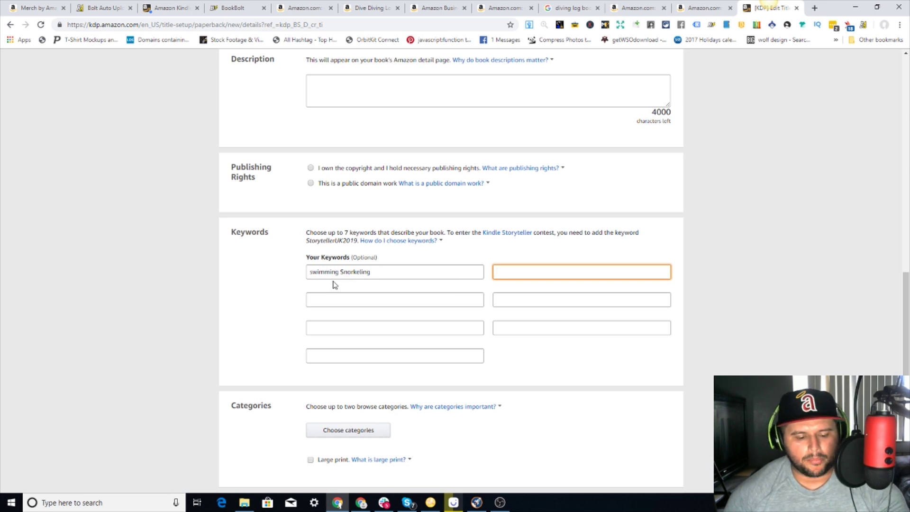
left_click(508, 302)
left_click(519, 324)
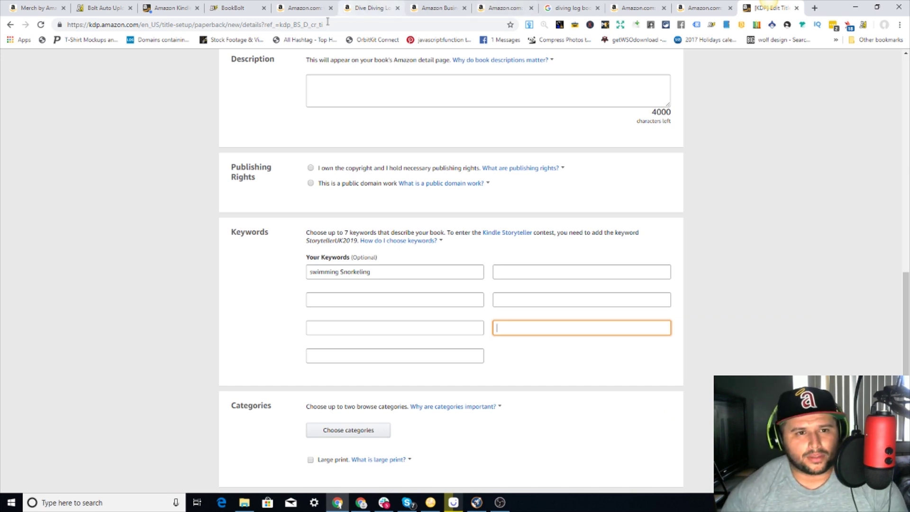
- Examine BookBolt's keyword count for "diving log book" for usable words such as "ocean", "diver" and "dives", and return to the KDP form
left_click(235, 8)
scroll(374, 392, "down", 8)
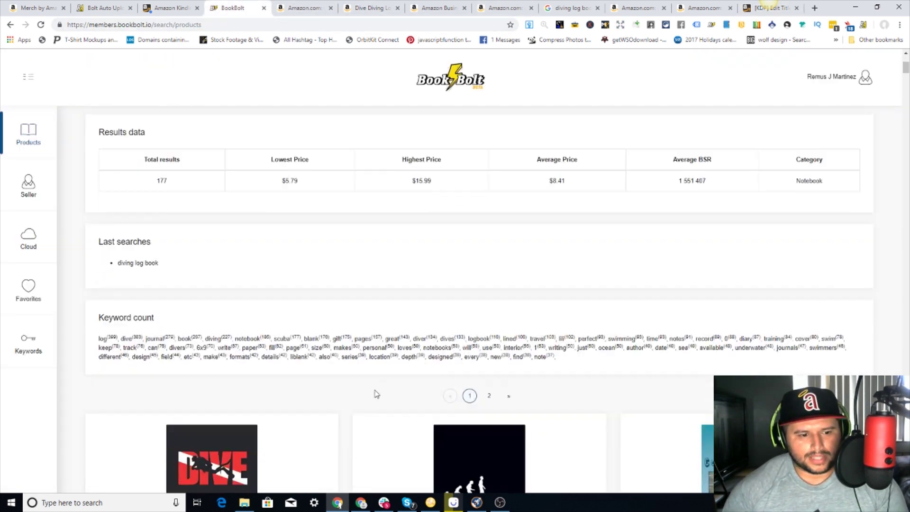
scroll(71, 247, "up", 2)
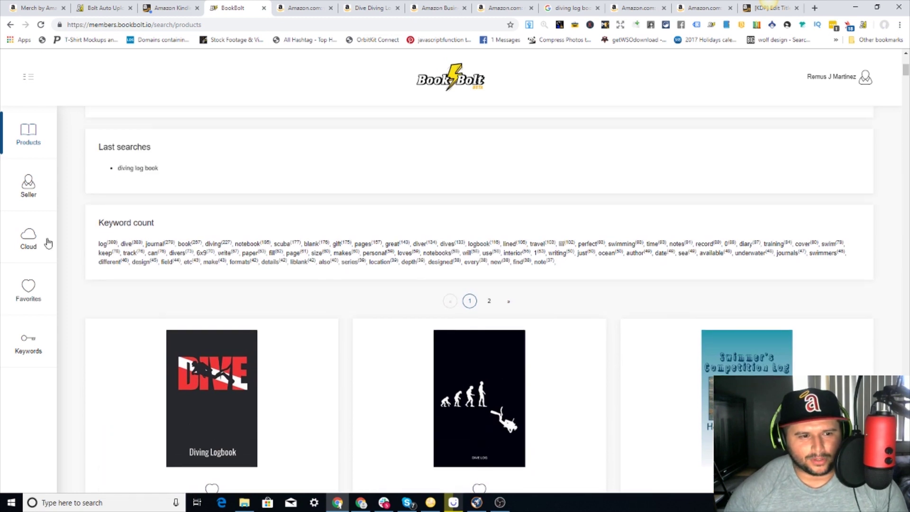
left_click_drag(98, 243, 603, 302)
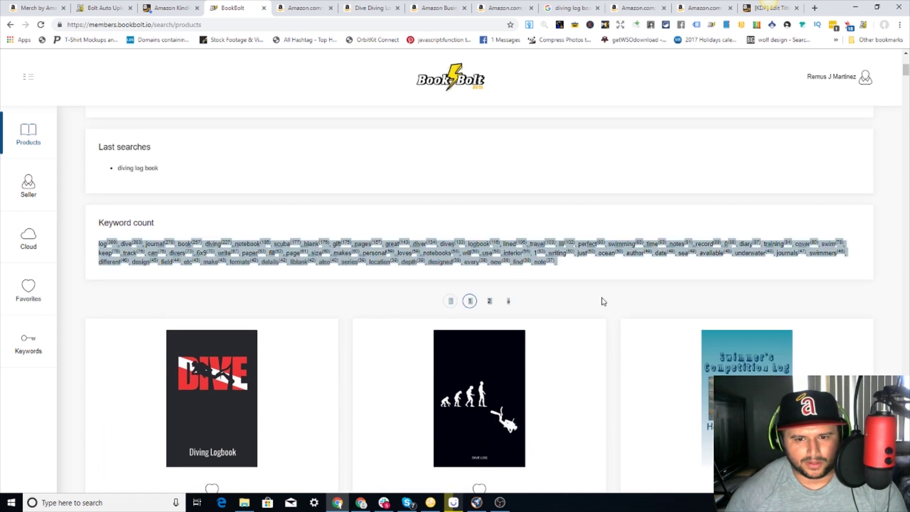
left_click(623, 268)
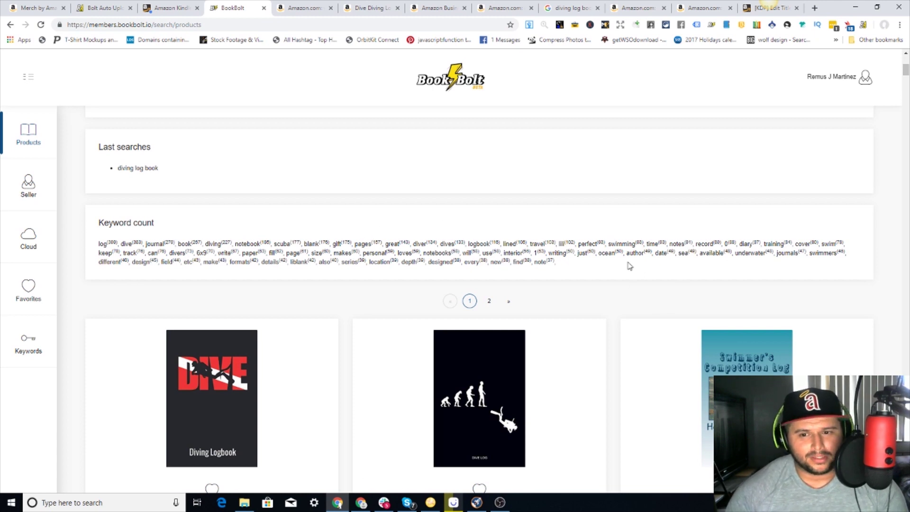
double_click(606, 253)
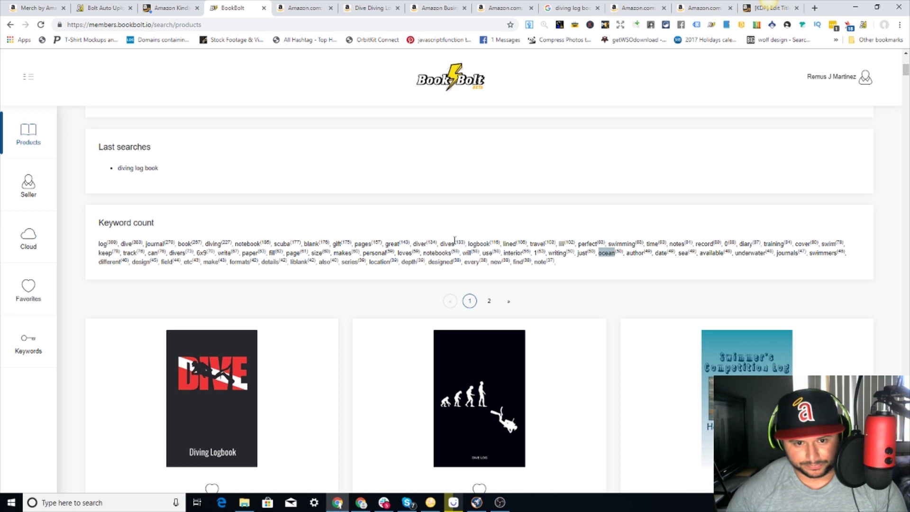
double_click(421, 243)
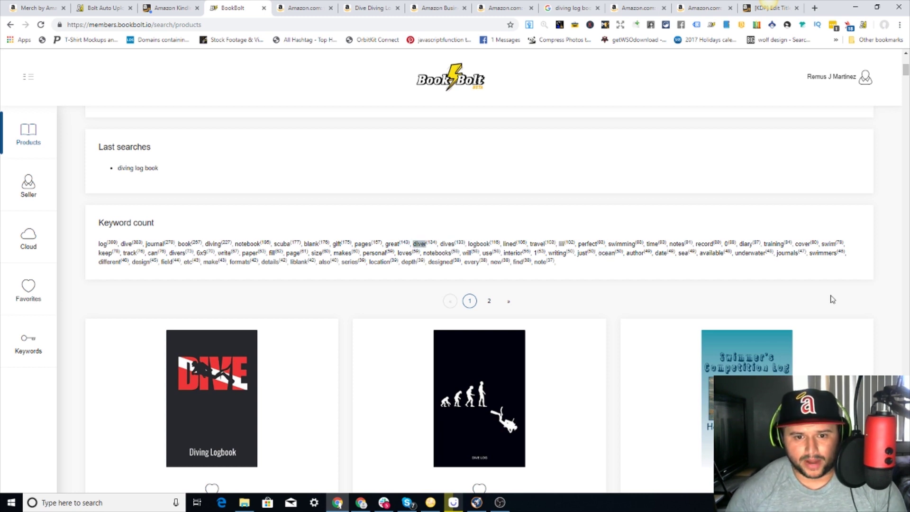
double_click(444, 243)
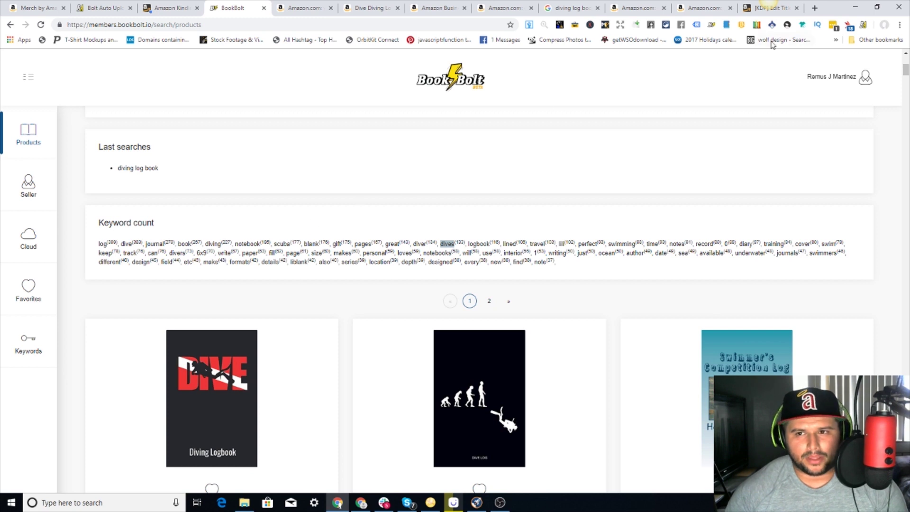
left_click(747, 13)
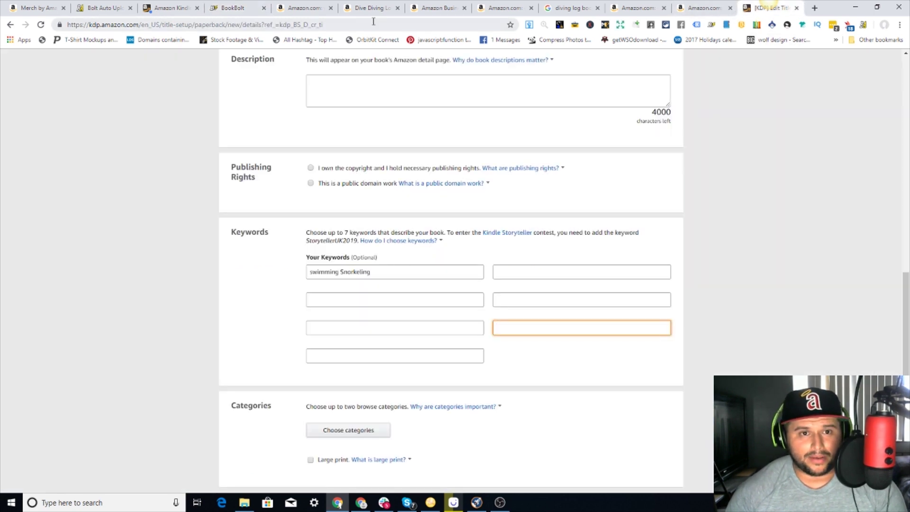
left_click(232, 4)
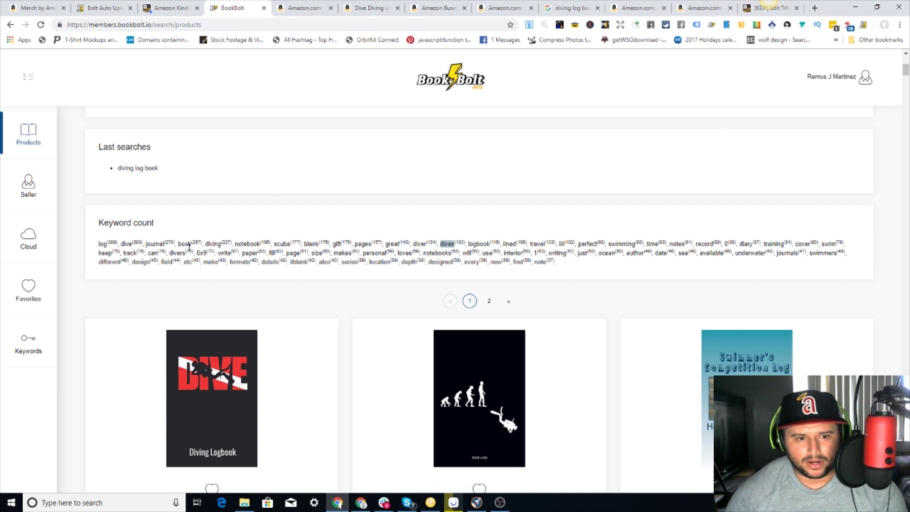
left_click(782, 10)
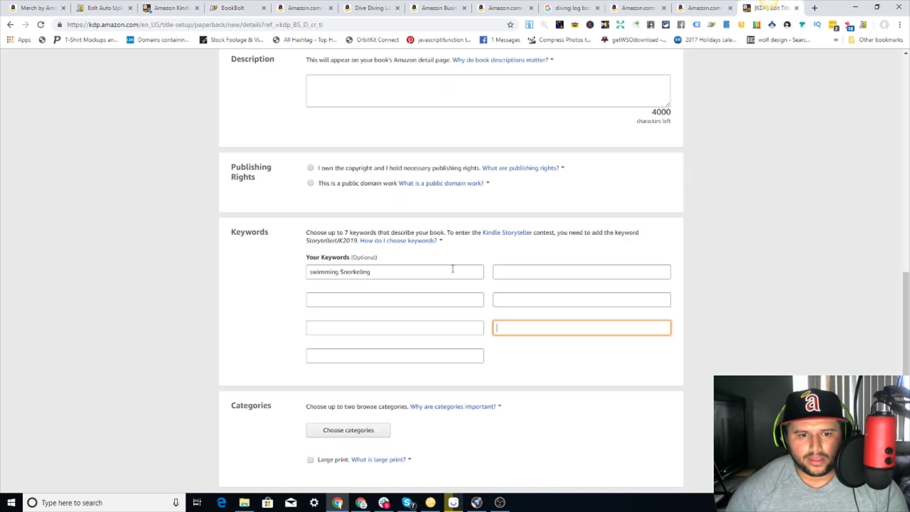
left_click(368, 301)
left_click(372, 326)
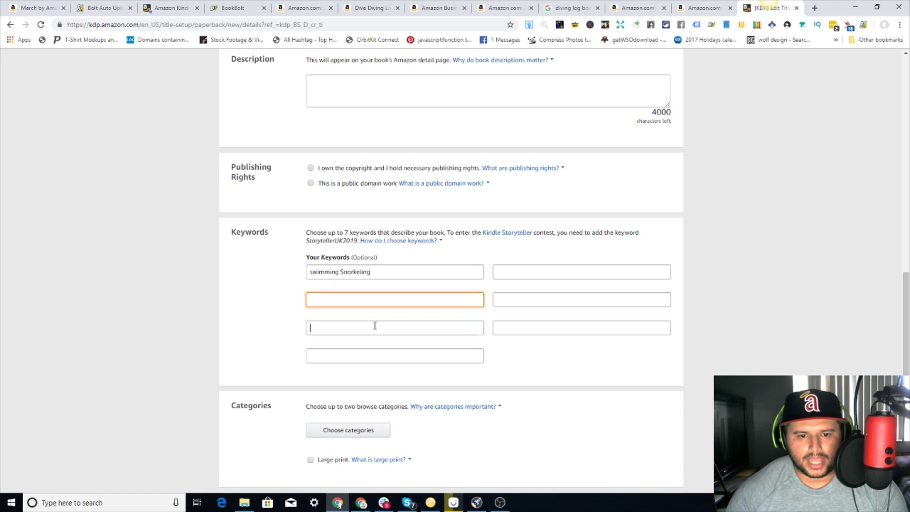
left_click(371, 355)
left_click(514, 326)
left_click(520, 303)
left_click(518, 274)
left_click(525, 302)
left_click(526, 326)
left_click(401, 333)
left_click(354, 292)
left_click(581, 277)
left_click(805, 277)
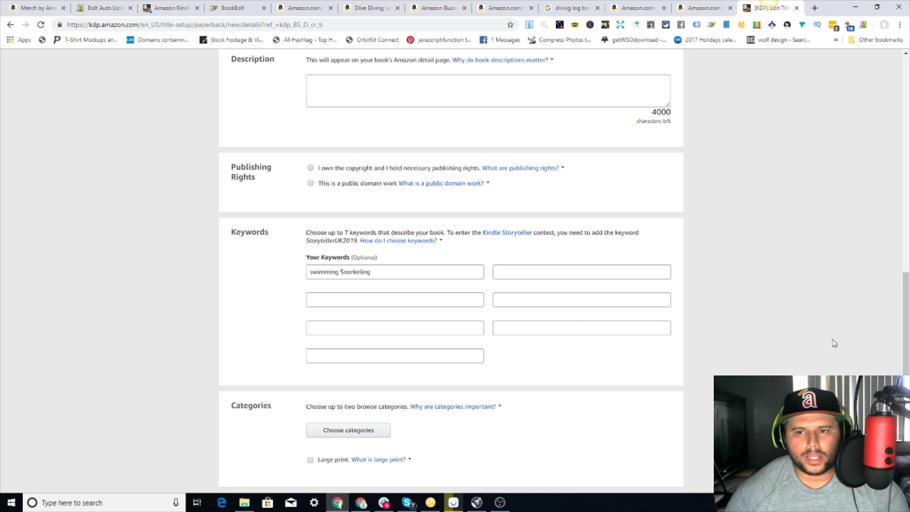
- Look back over the paperback details form from the keywords up to the book title and subtitle
scroll(806, 331, "up", 1)
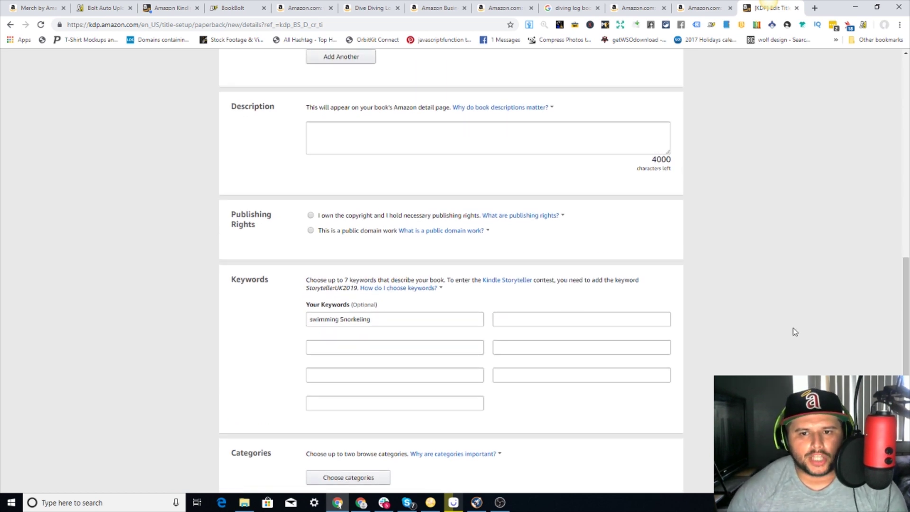
scroll(792, 331, "up", 2)
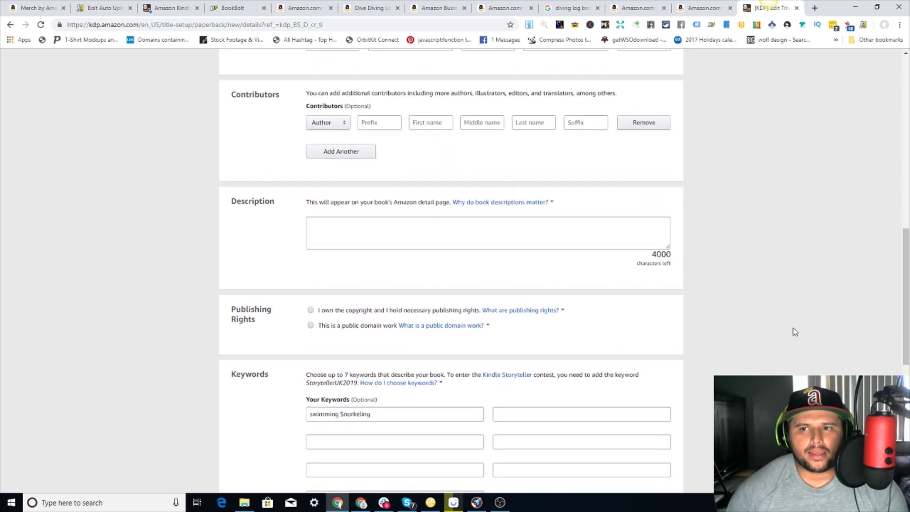
scroll(810, 308, "up", 1)
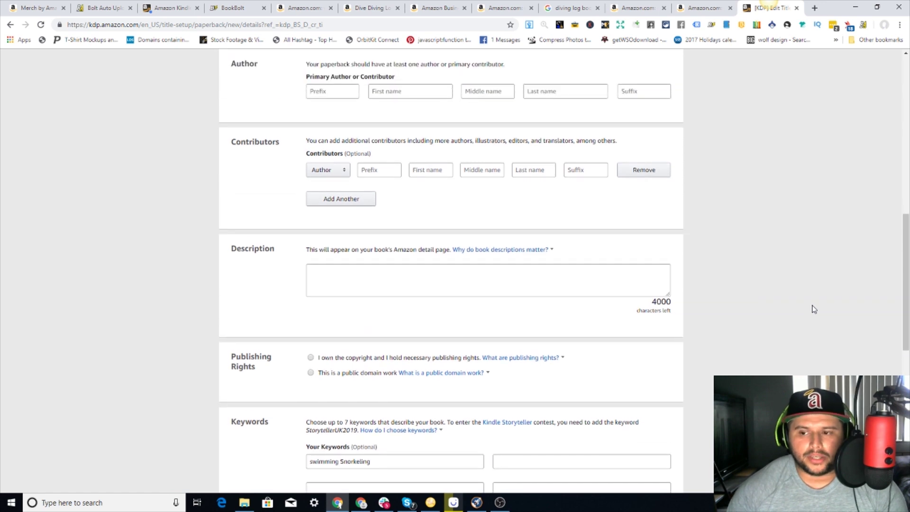
scroll(813, 309, "up", 8)
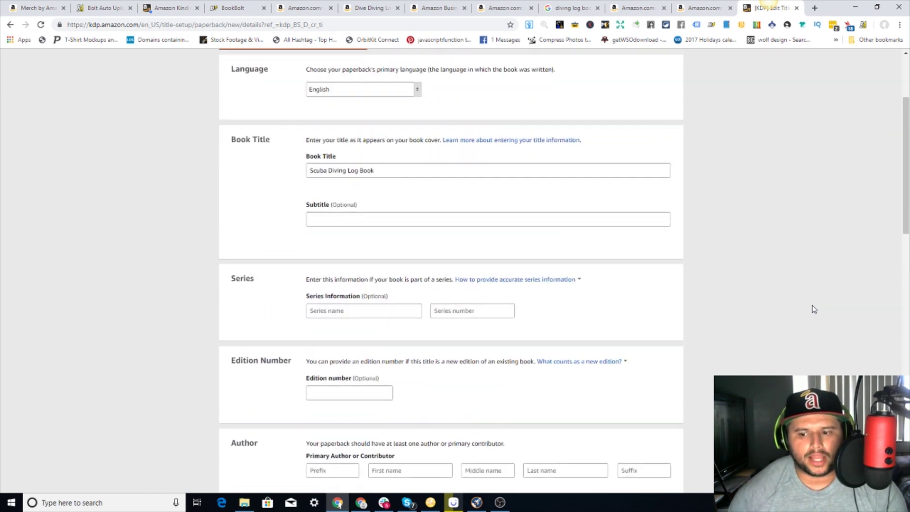